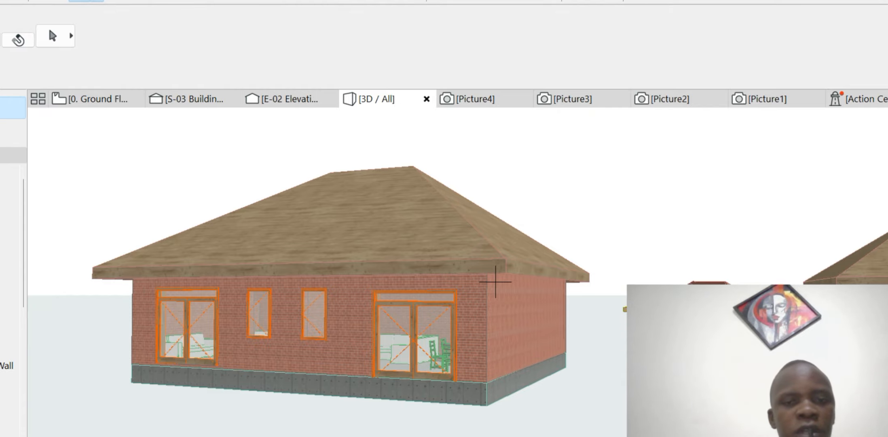
- Orbit and zoom around the 3D cottages, then switch to the 0. Ground Floor plan
scroll(495, 281, down, 8)
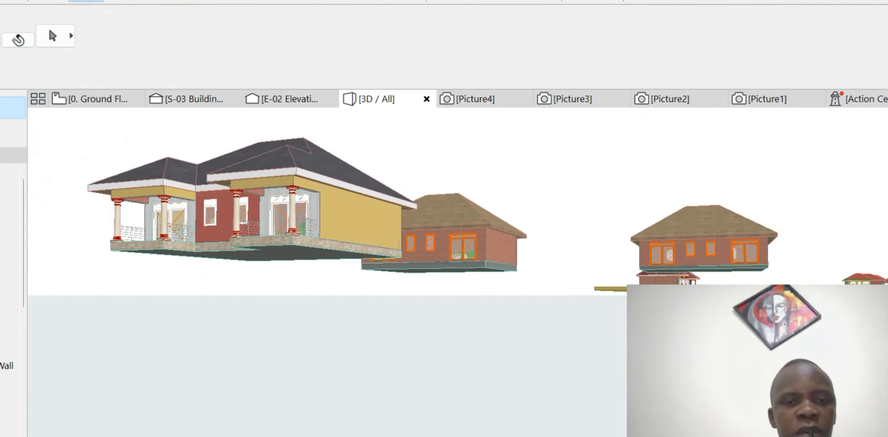
shift+middle_drag(496, 282, 515, 290)
scroll(384, 283, up, 3)
scroll(485, 283, down, 3)
scroll(420, 283, up, 4)
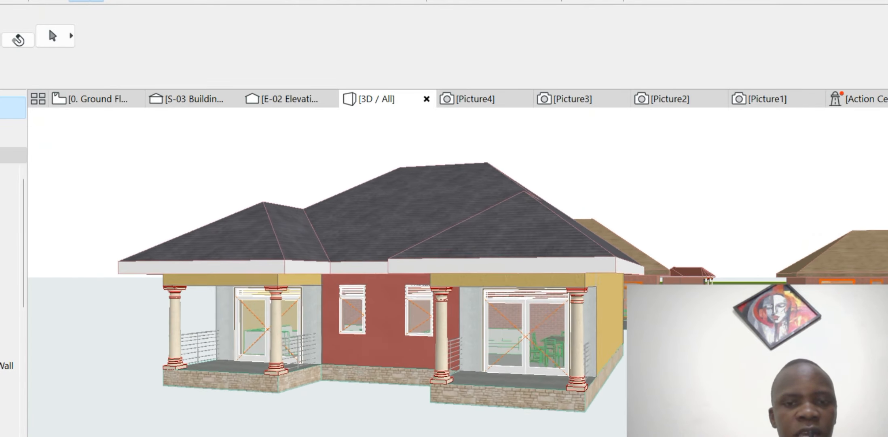
scroll(562, 279, down, 3)
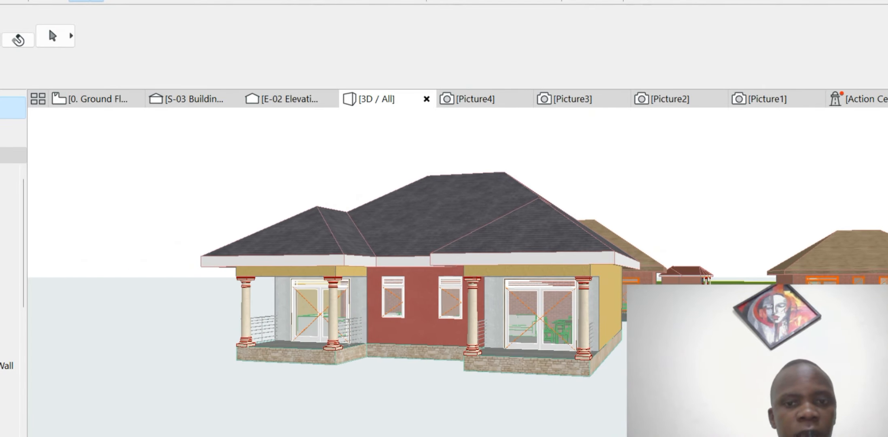
scroll(495, 282, down, 5)
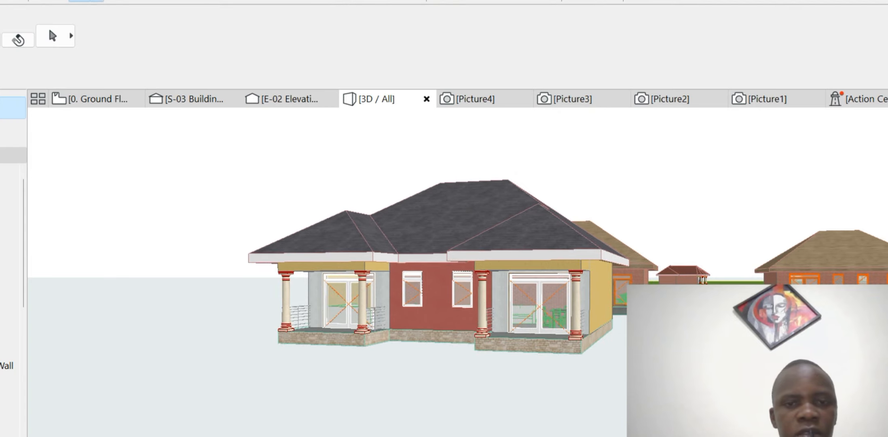
scroll(562, 277, up, 4)
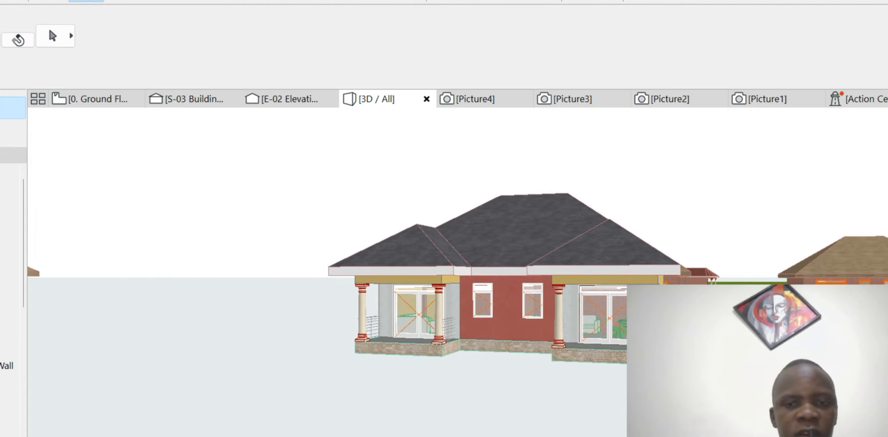
scroll(495, 282, down, 4)
scroll(495, 282, up, 4)
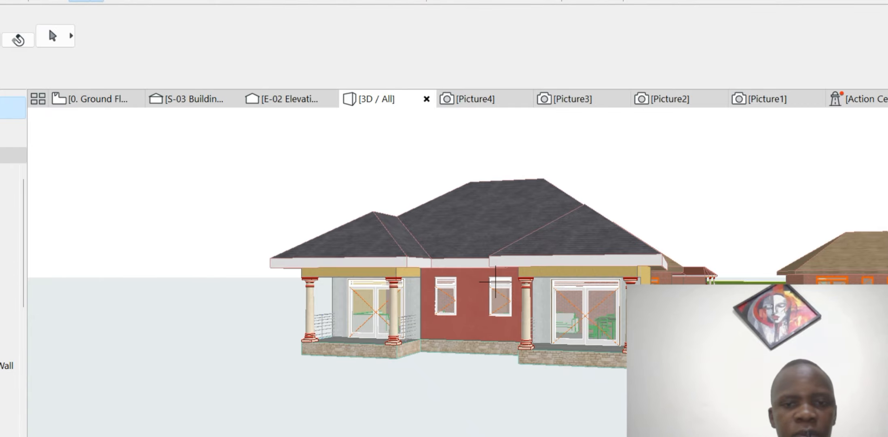
scroll(495, 282, down, 1)
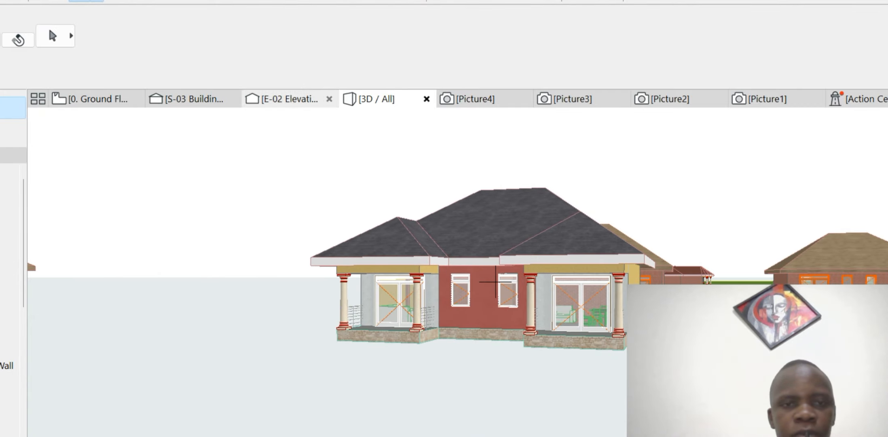
click(97, 99)
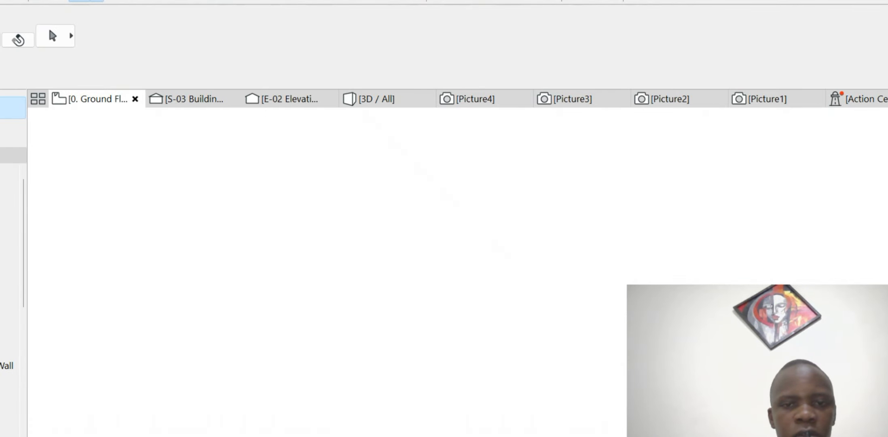
scroll(511, 308, up, 10)
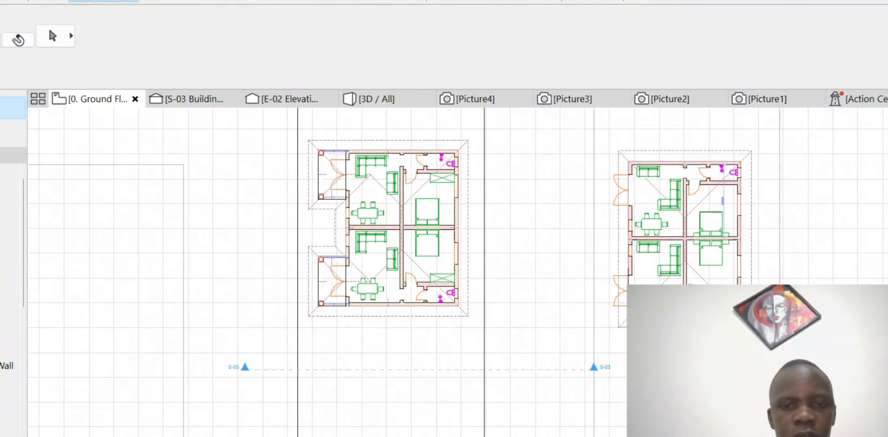
scroll(282, 382, up, 5)
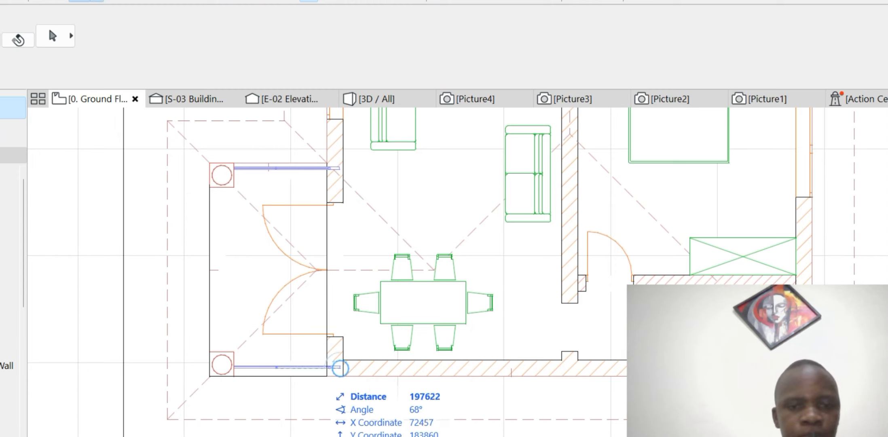
click(327, 377)
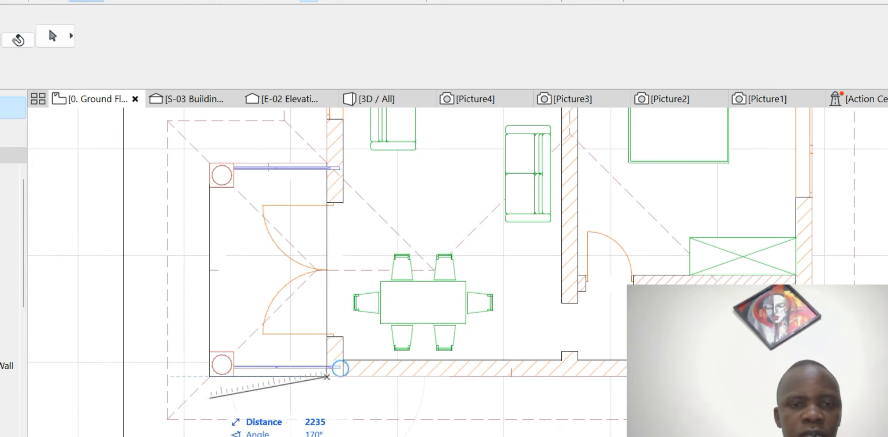
key(Escape)
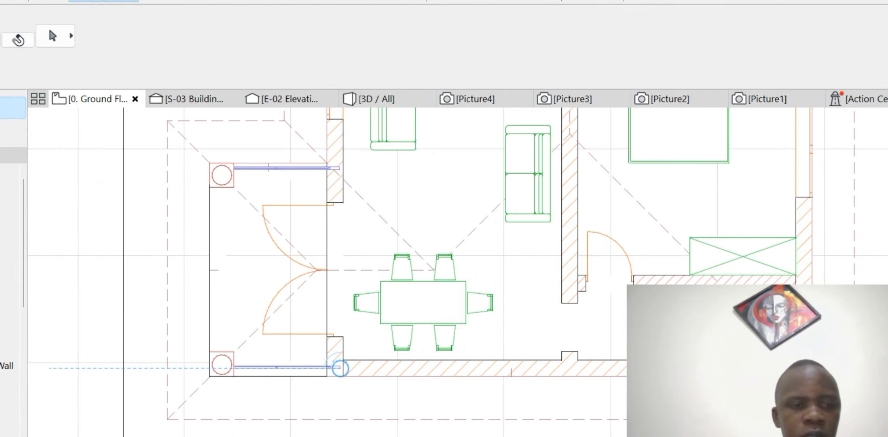
- Pick the Line tool from the Document toolbox and bring the right-hand floor plan into view
click(10, 435)
click(9, 423)
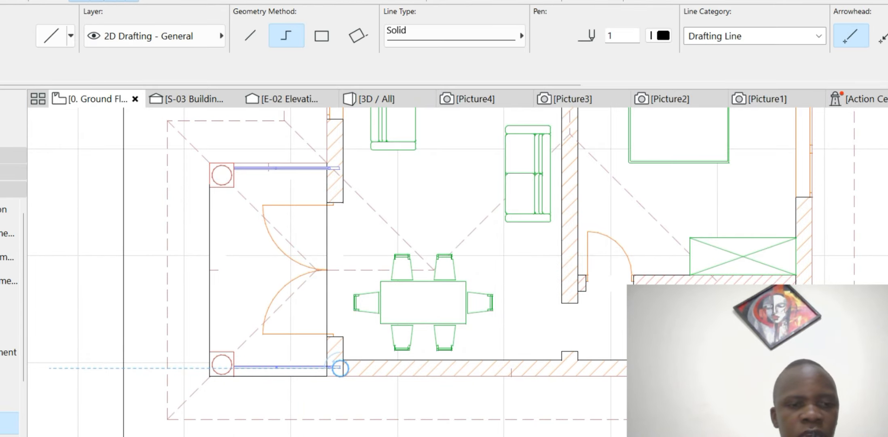
scroll(377, 329, down, 6)
scroll(372, 360, down, 5)
scroll(485, 314, up, 3)
middle_drag(485, 313, 386, 101)
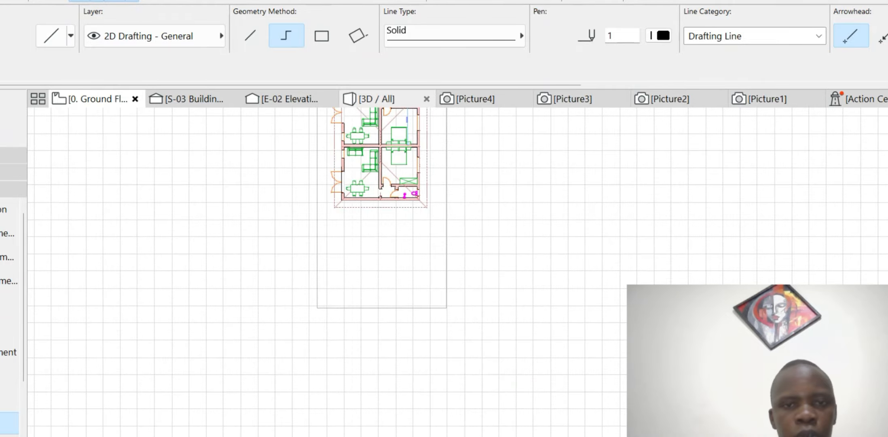
scroll(323, 159, up, 4)
scroll(358, 196, up, 2)
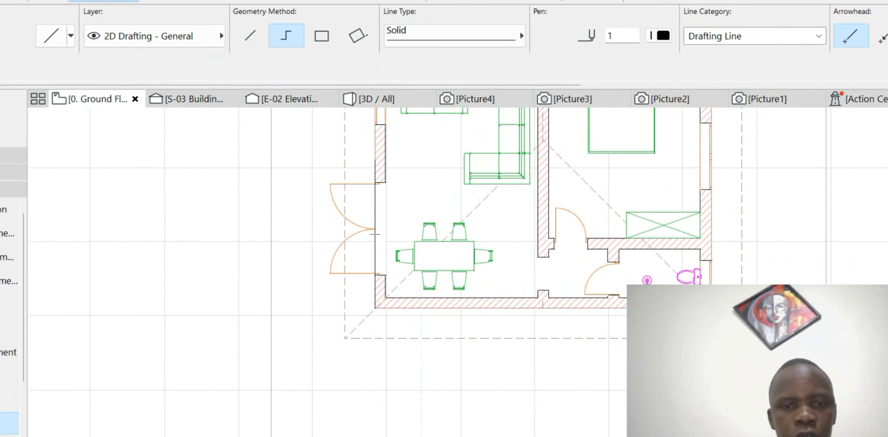
- Draft a closed 4000 by 2200 rectangle from the wall corner beside the double doors
click(374, 309)
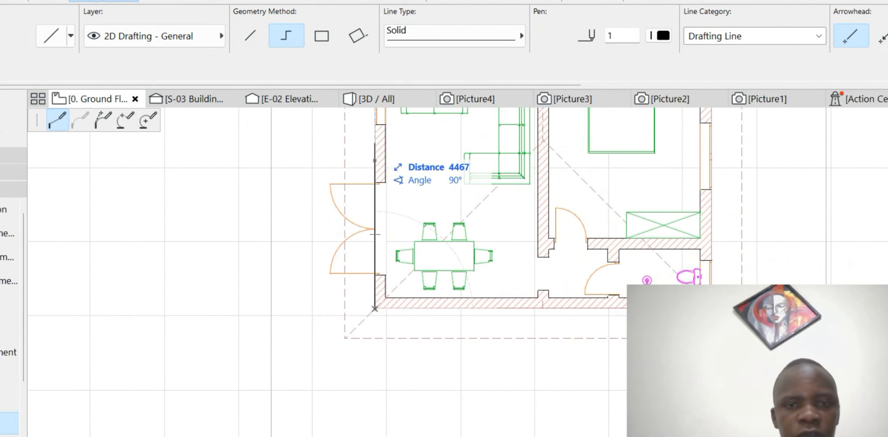
text(400)
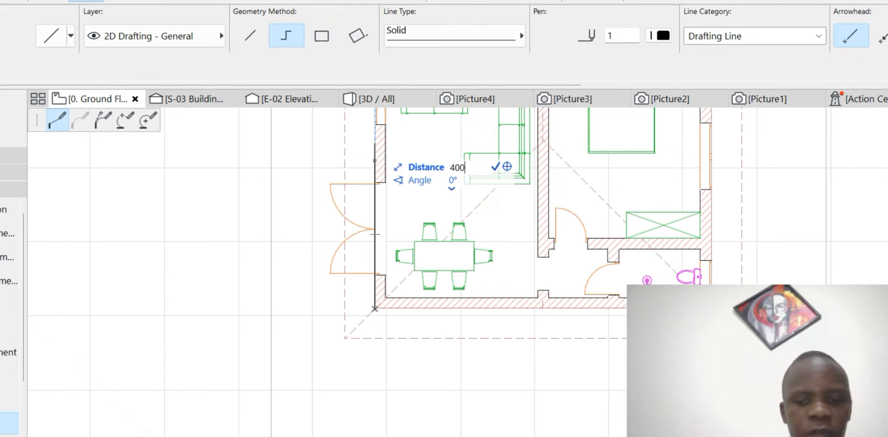
text(0)
key(Return)
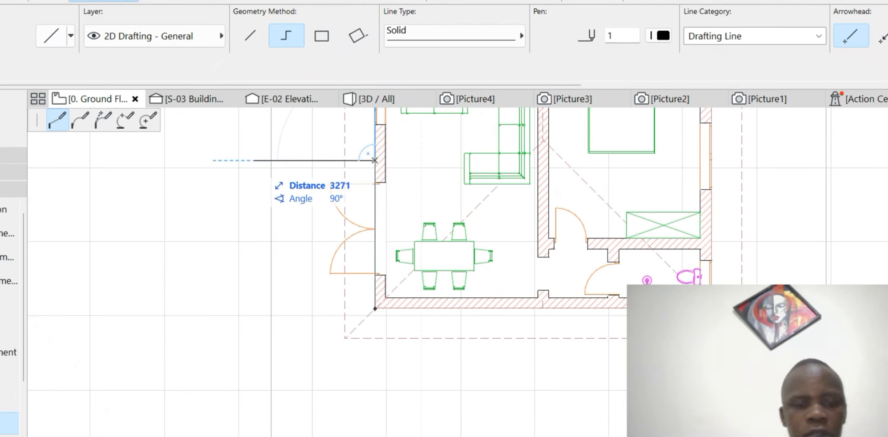
text(2200)
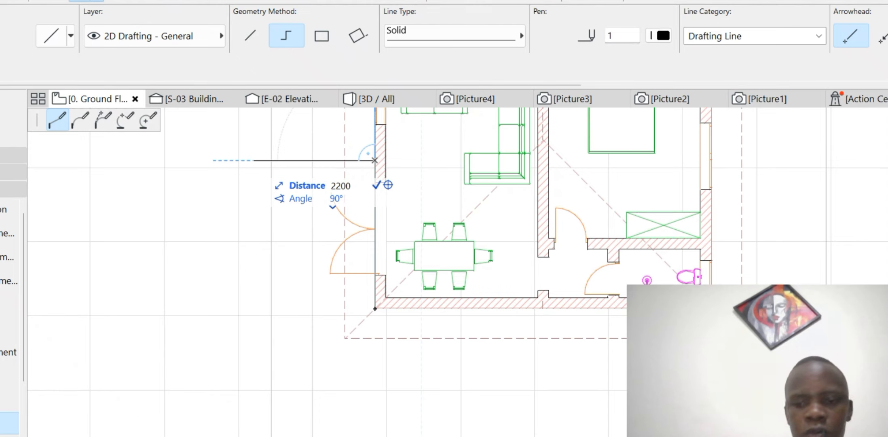
key(Return)
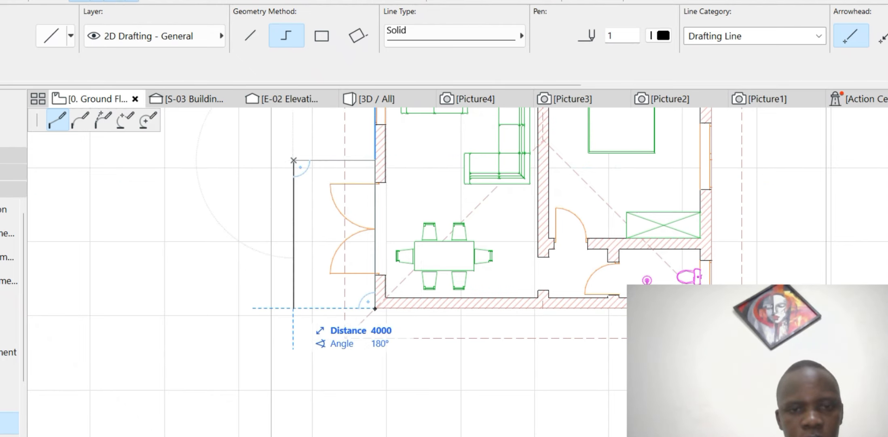
click(293, 308)
click(375, 308)
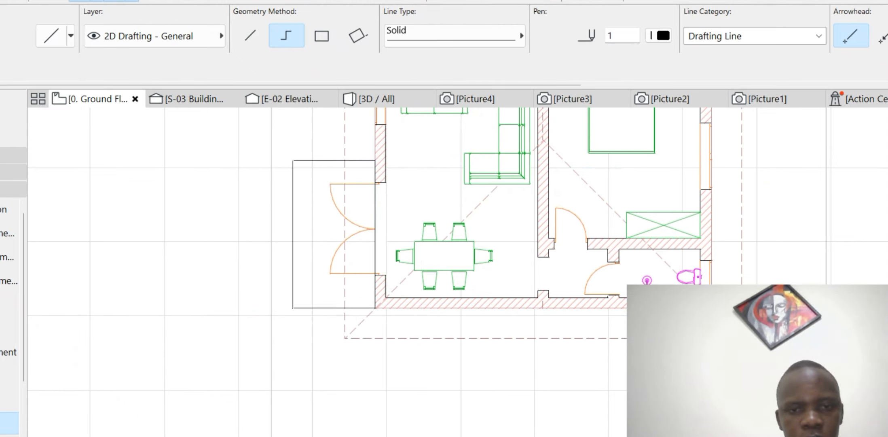
scroll(362, 338, down, 3)
- Exit the Line tool, then select and deselect the new rectangle's lines beside the doors
key(Escape)
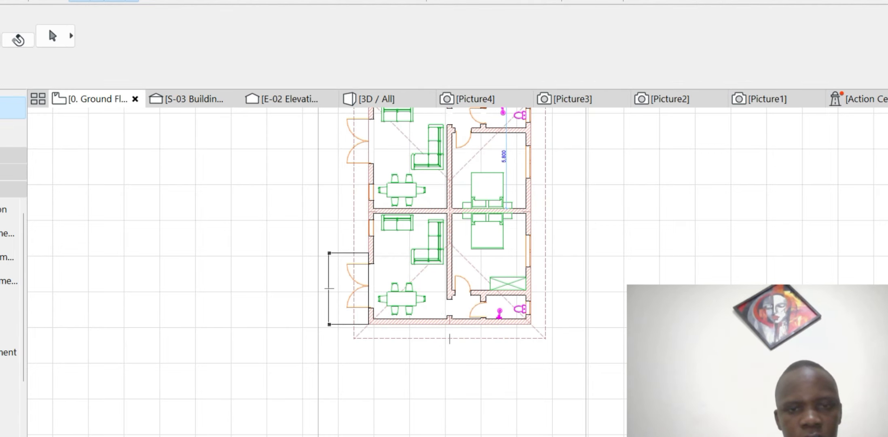
click(330, 289)
scroll(370, 248, down, 3)
scroll(344, 271, up, 2)
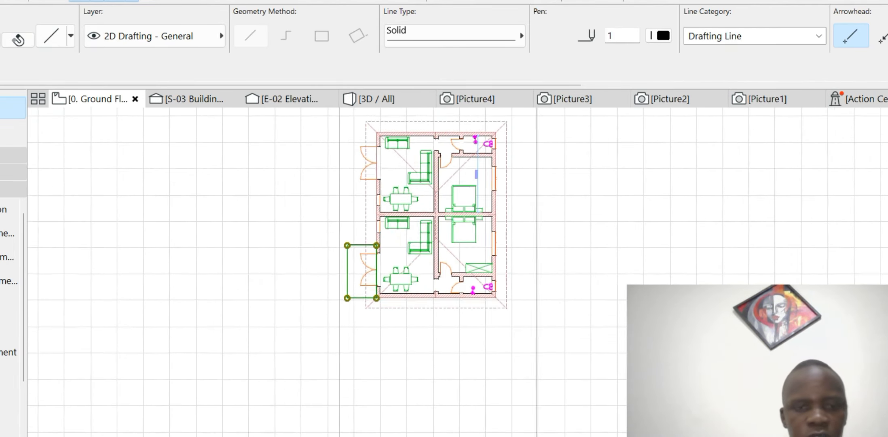
key(Escape)
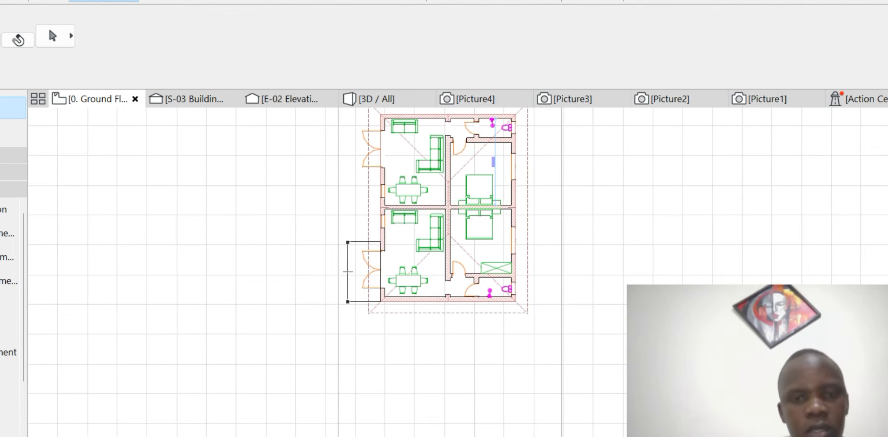
- Check the porch outline beside the doors, then expand the Toolbox's Design section
click(348, 271)
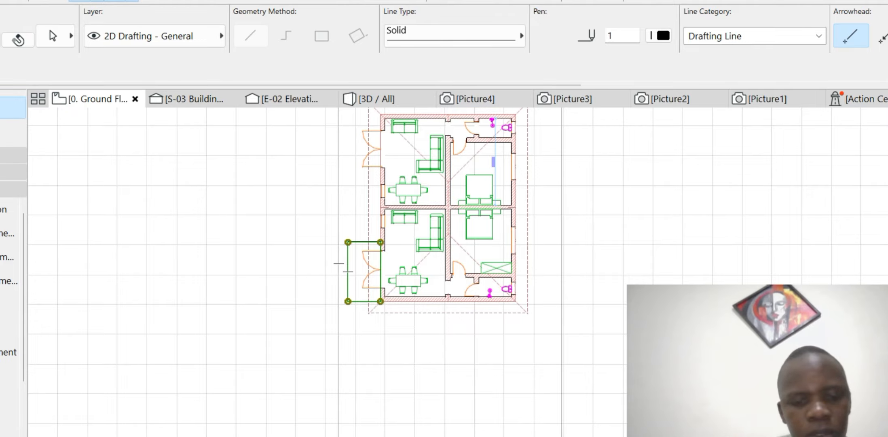
scroll(348, 272, up, 5)
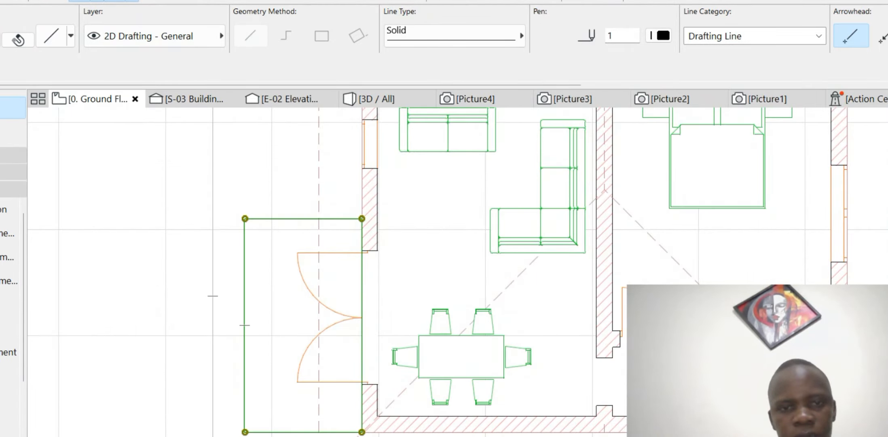
scroll(417, 308, down, 7)
scroll(407, 168, up, 7)
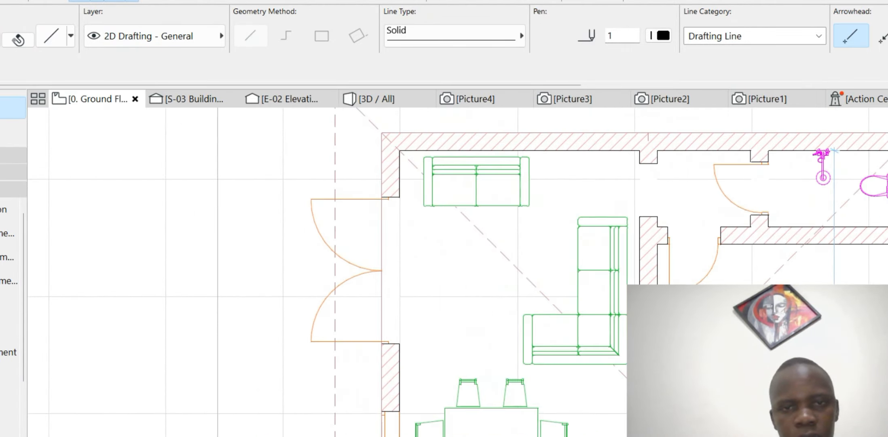
scroll(386, 138, up, 3)
scroll(414, 140, down, 7)
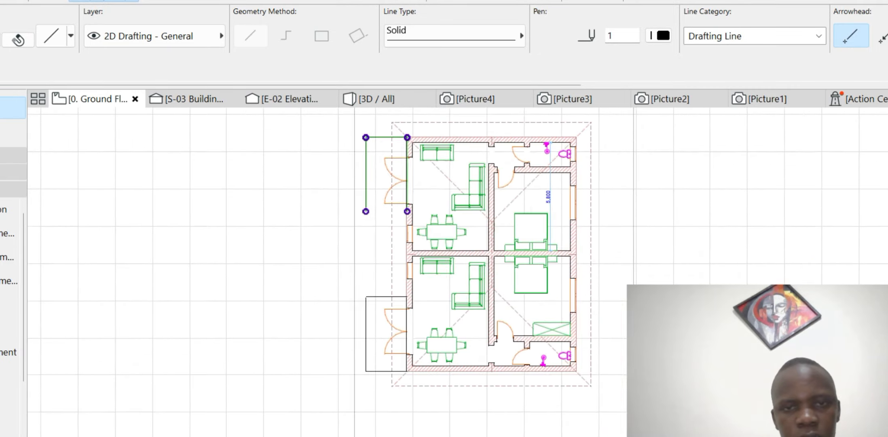
scroll(413, 138, down, 4)
key(Escape)
key(Escape)
scroll(449, 254, up, 5)
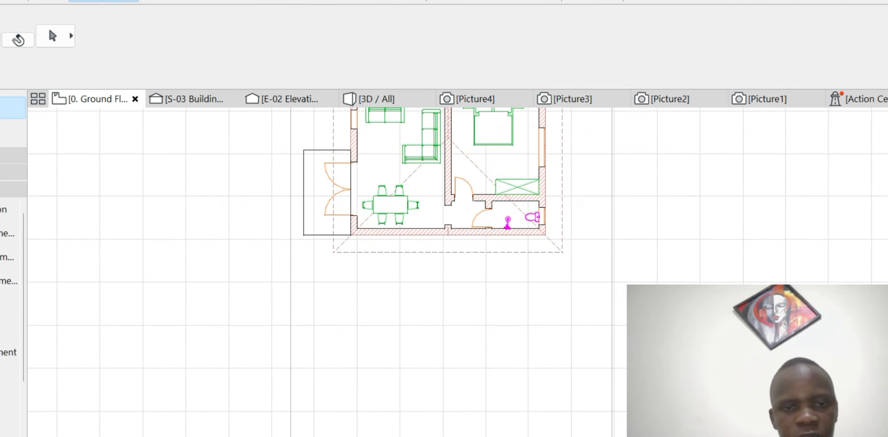
scroll(358, 143, up, 4)
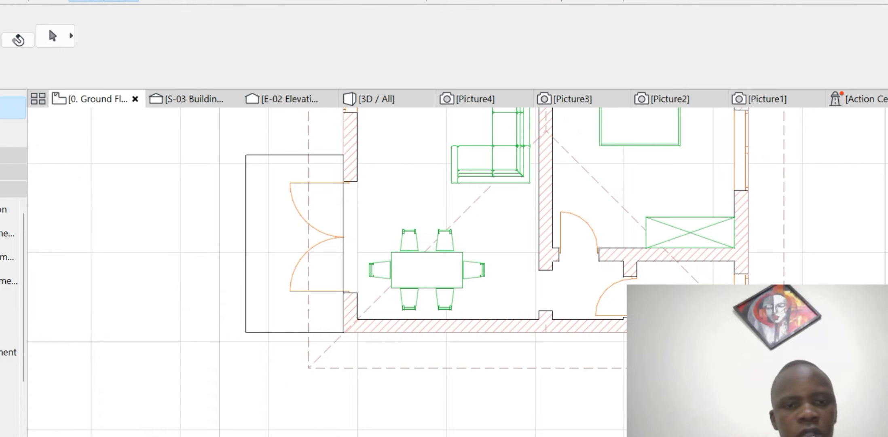
click(9, 155)
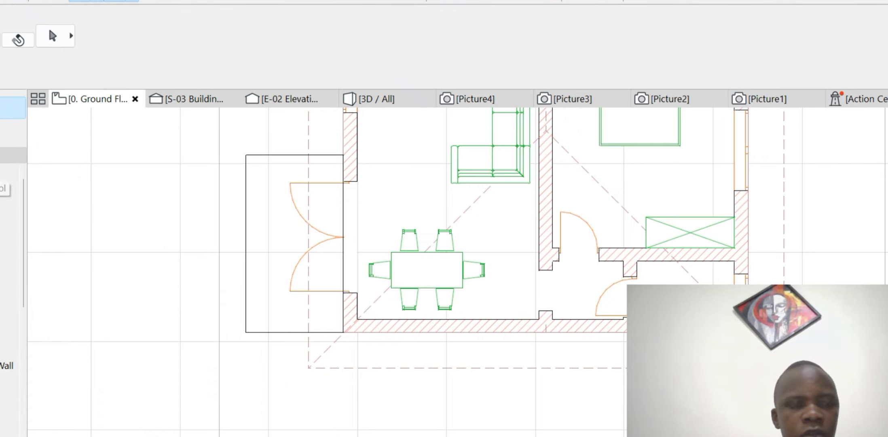
- Draw walls along the first porch outline's top, outer side and bottom edges
click(10, 174)
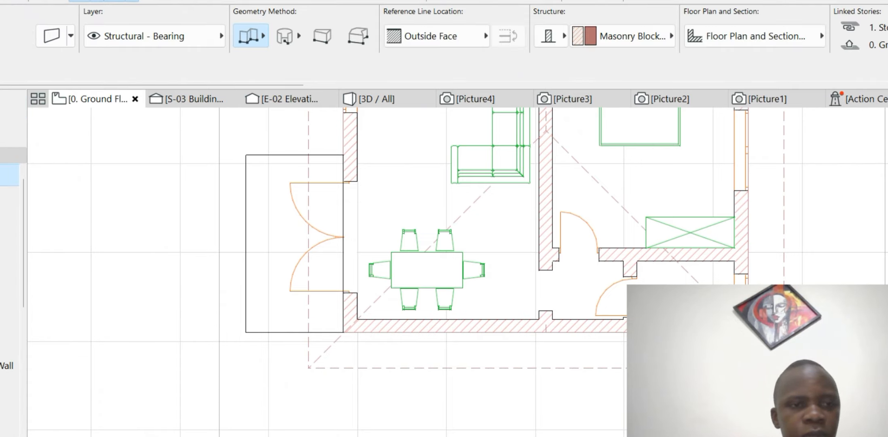
scroll(338, 157, up, 5)
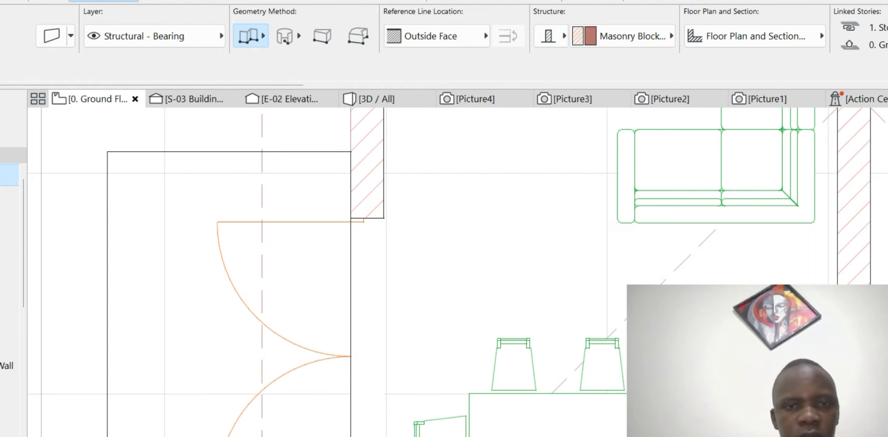
click(351, 152)
click(107, 152)
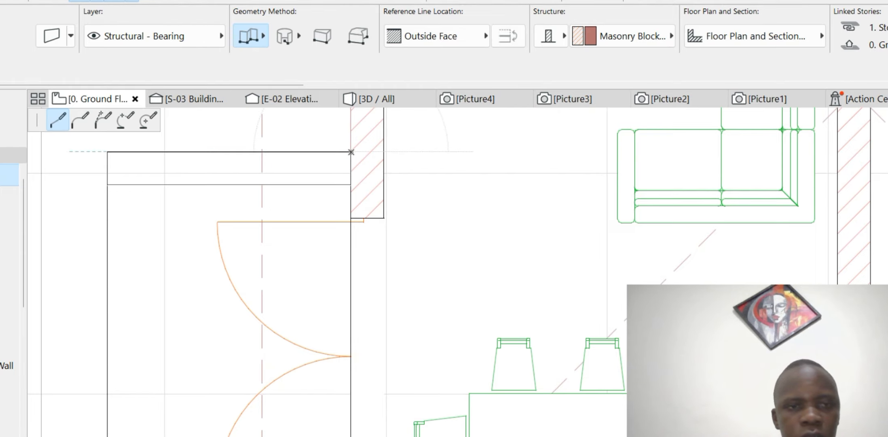
scroll(295, 173, down, 5)
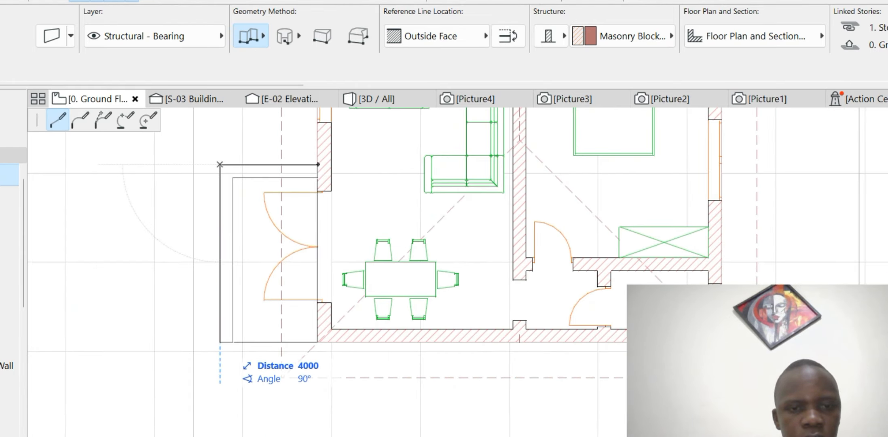
click(219, 342)
double_click(334, 342)
scroll(351, 353, down, 9)
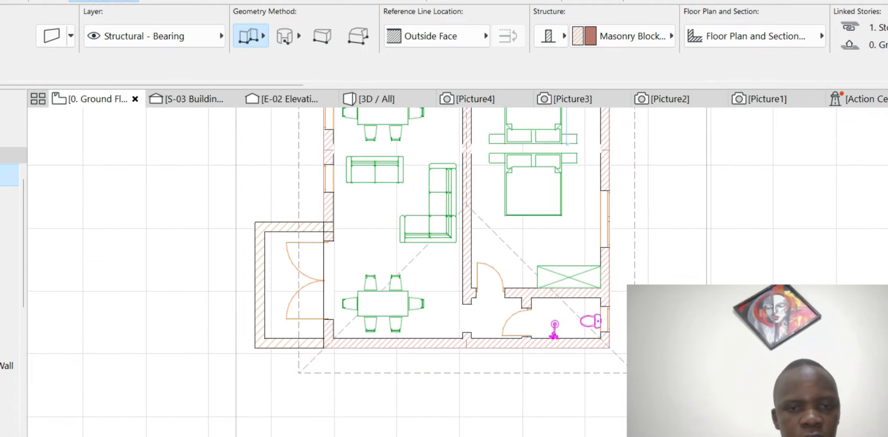
scroll(343, 256, up, 10)
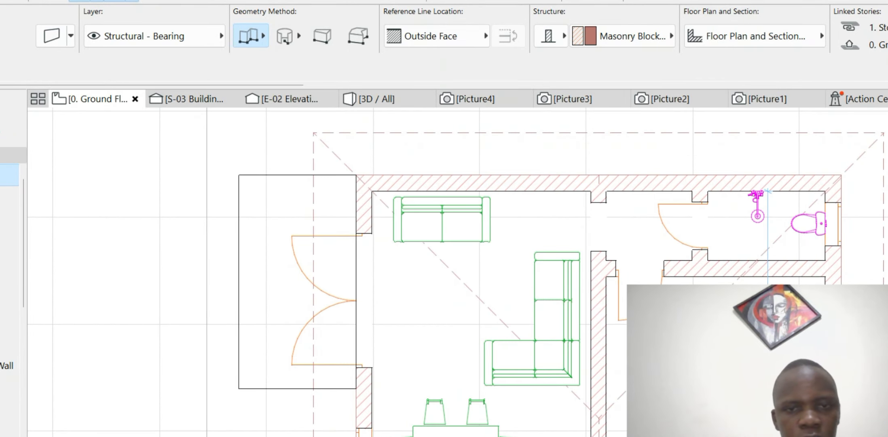
- Draw walls along the second porch outline's top, outer side and bottom edges
click(356, 175)
click(239, 176)
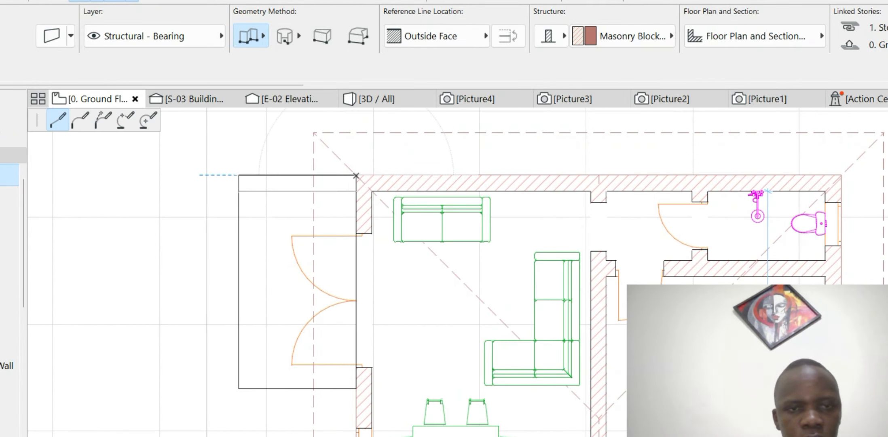
click(239, 388)
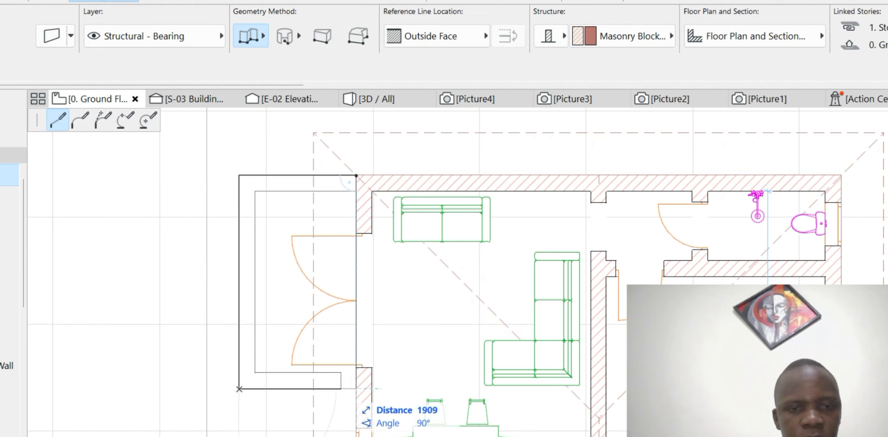
double_click(356, 389)
scroll(315, 270, down, 10)
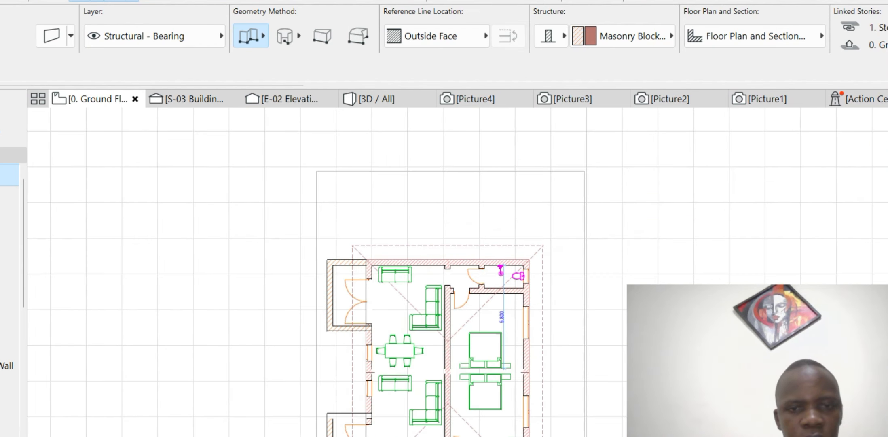
- Inspect the walled porches in the 3D view, then return to the Ground Floor plan
key(Escape)
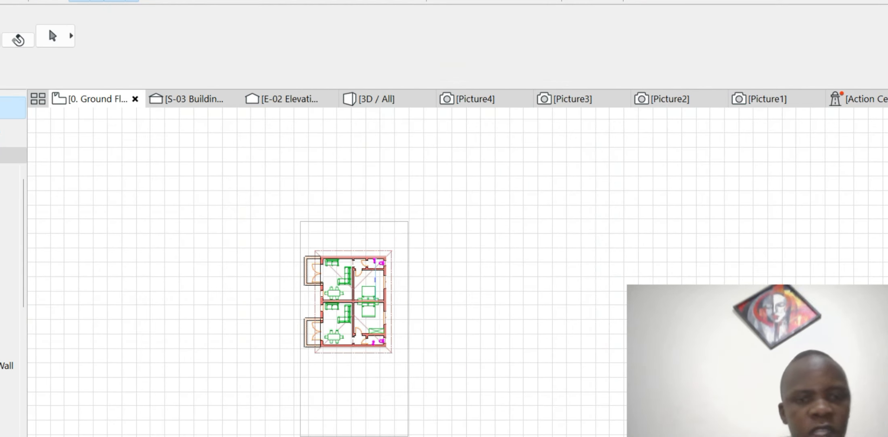
click(376, 99)
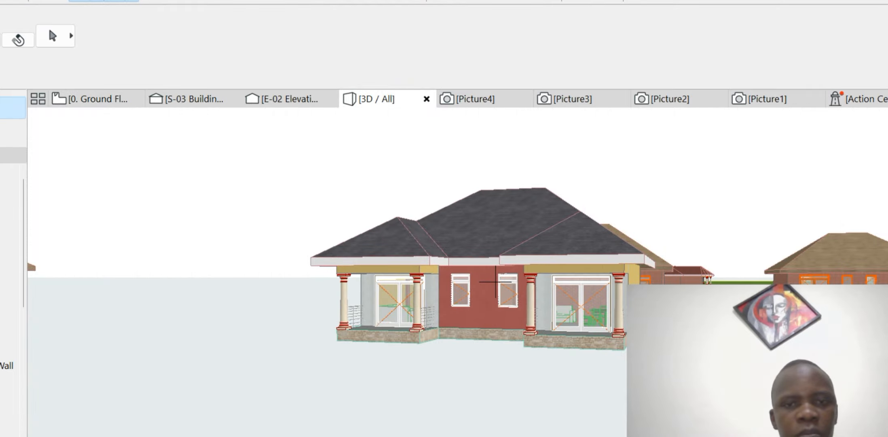
scroll(496, 282, up, 3)
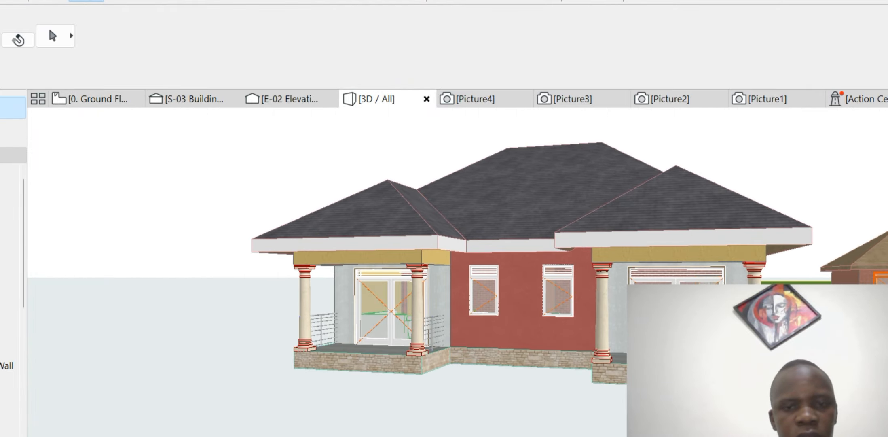
click(97, 99)
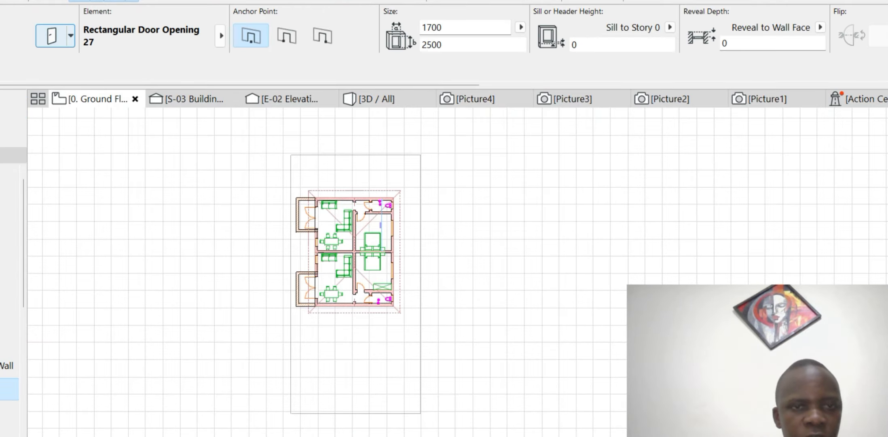
- Change the Rectangular Door Opening 27 width from 1700 to 1500, keeping 2500 height
click(51, 36)
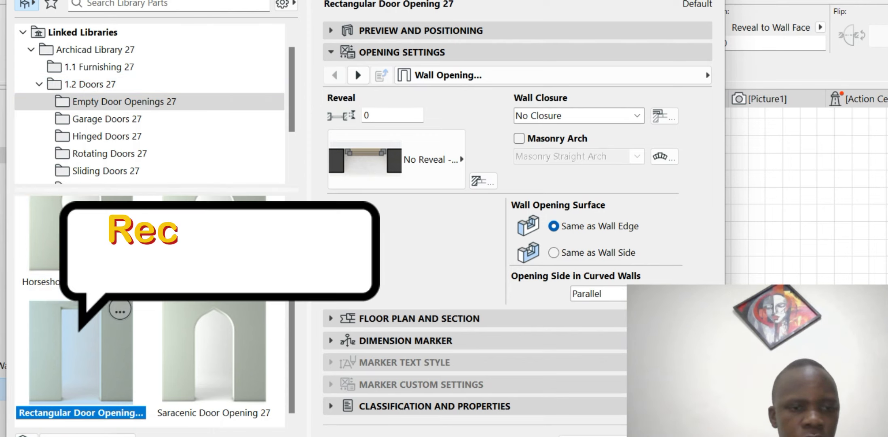
click(421, 30)
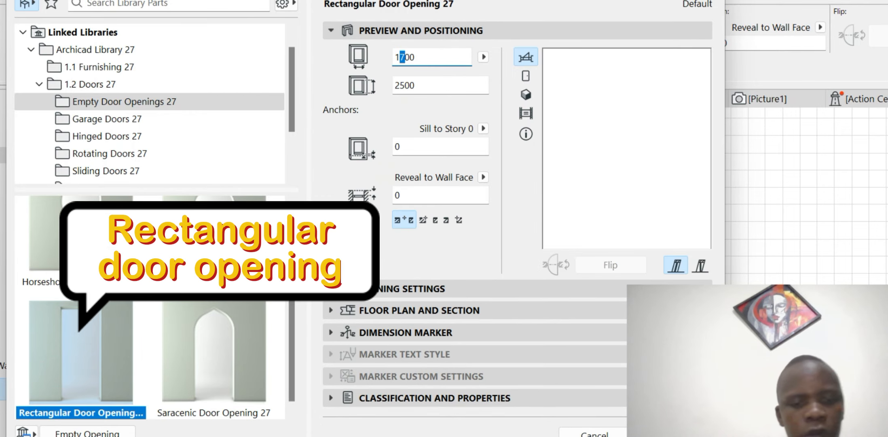
text(5)
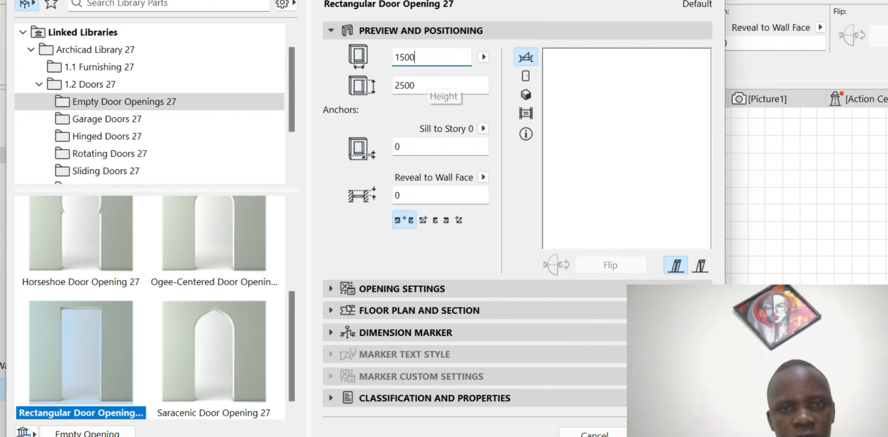
key(Return)
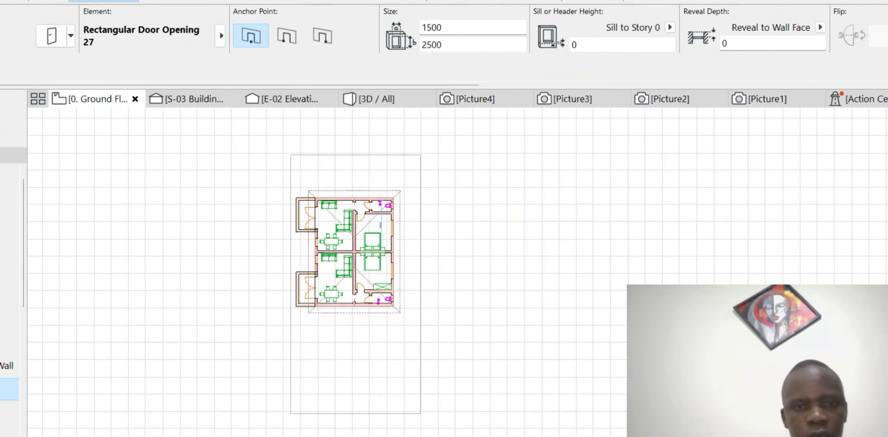
- Place 1500-wide rectangular openings in the upper porch's walls
scroll(297, 197, up, 5)
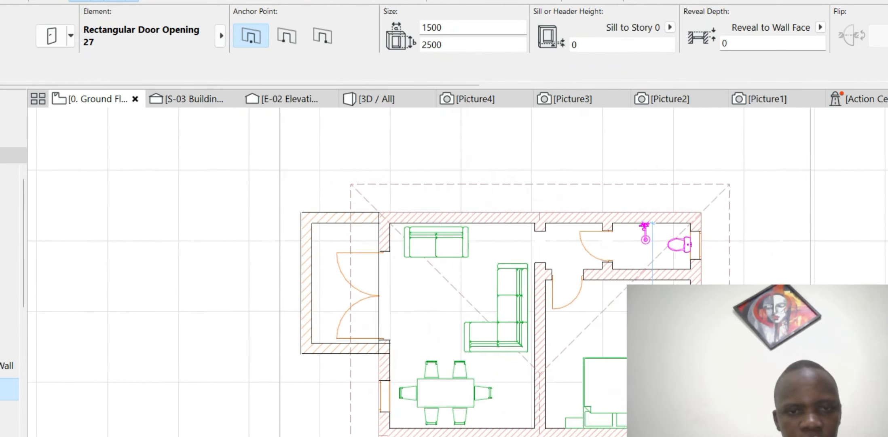
click(352, 206)
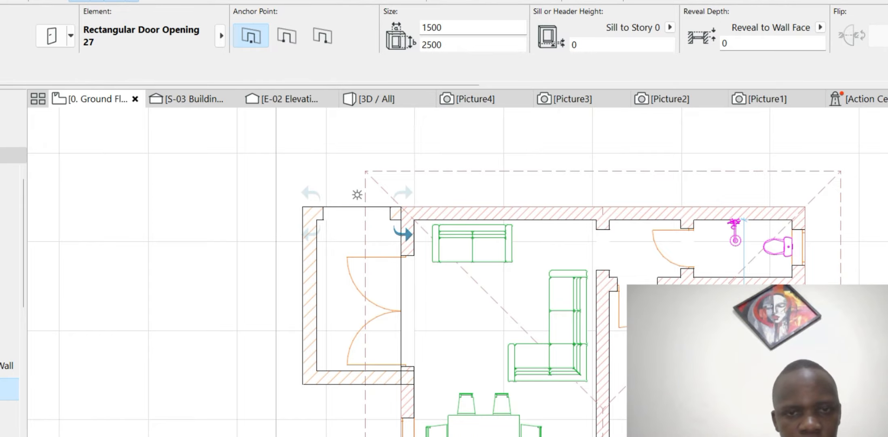
click(403, 233)
scroll(368, 173, down, 3)
scroll(362, 240, up, 4)
scroll(366, 241, up, 1)
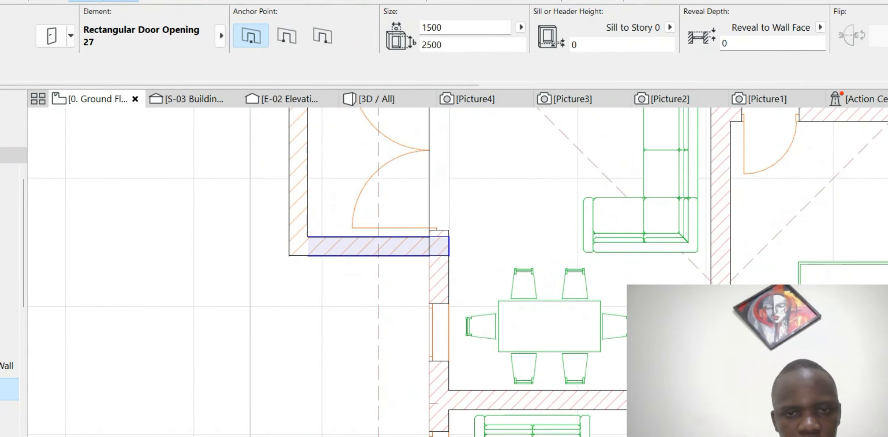
click(369, 224)
click(368, 224)
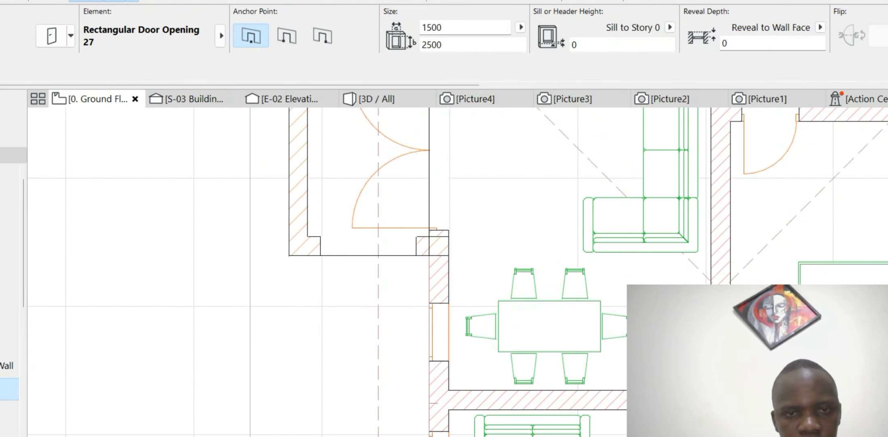
scroll(364, 226, down, 3)
scroll(340, 162, up, 4)
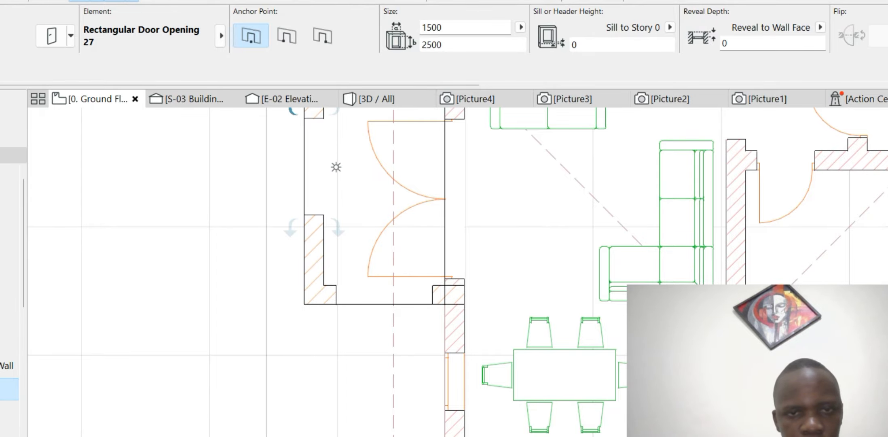
click(336, 167)
scroll(356, 178, down, 8)
scroll(358, 275, up, 9)
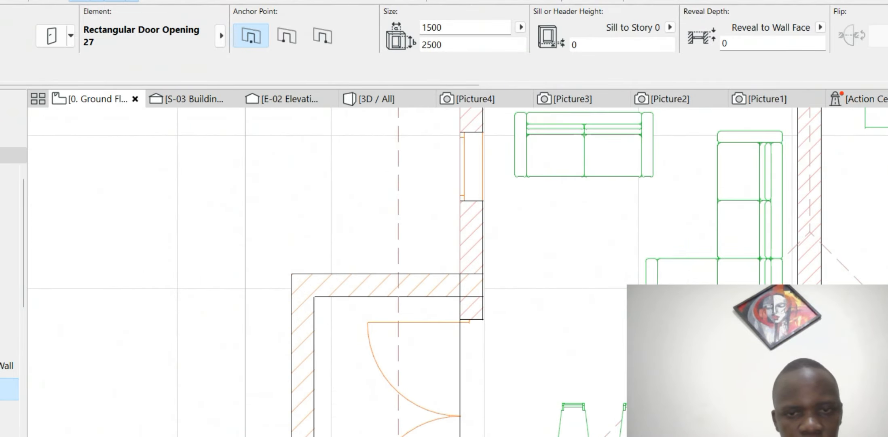
- Place 1500-wide rectangular openings in the lower porch's side and bottom walls
click(393, 275)
click(393, 288)
scroll(332, 331, down, 3)
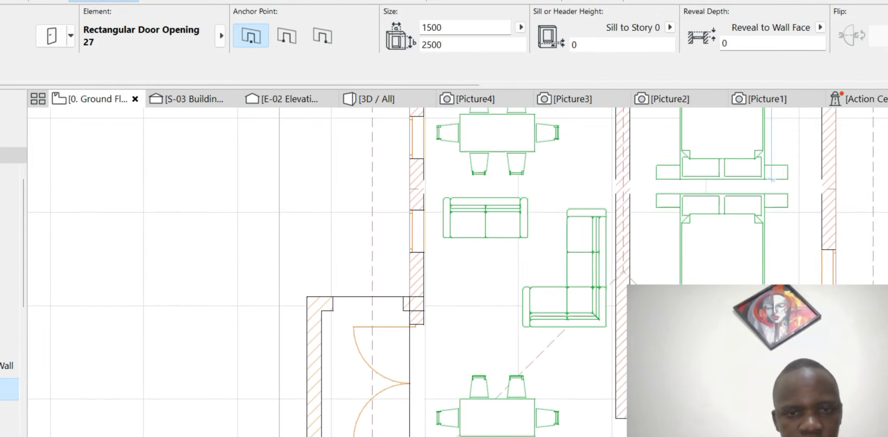
scroll(334, 333, down, 1)
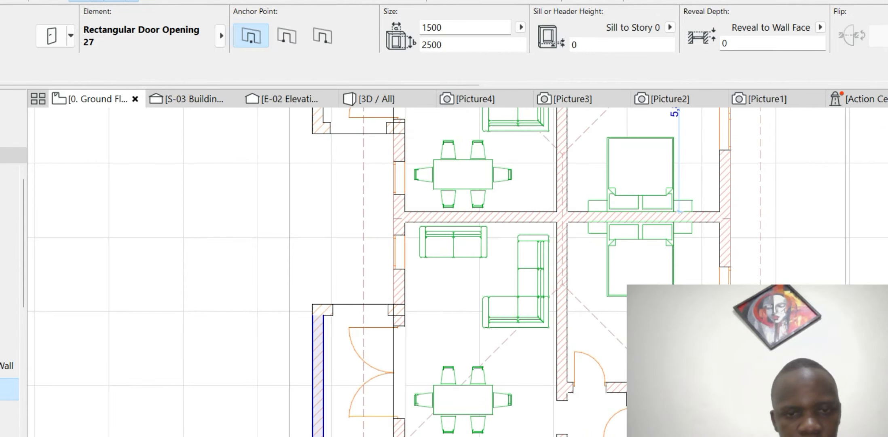
click(336, 377)
scroll(336, 378, down, 5)
scroll(380, 251, up, 7)
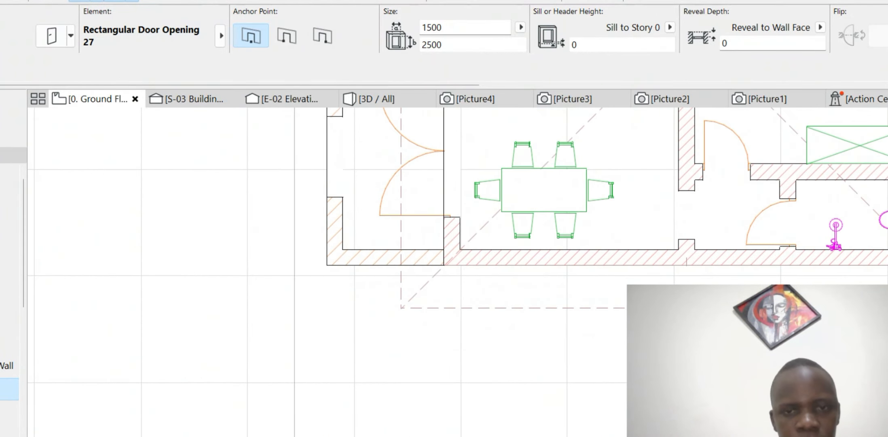
click(344, 257)
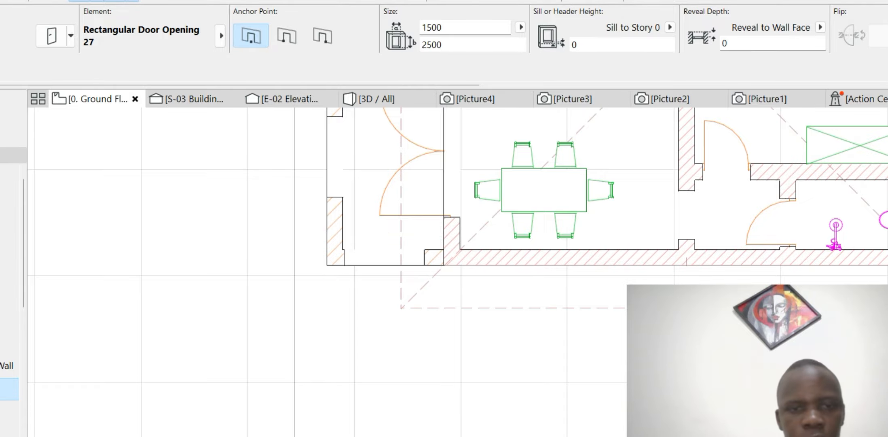
key(Escape)
- Stretch the upper porch's top-wall opening to 2200, spanning face to face
scroll(402, 290, down, 7)
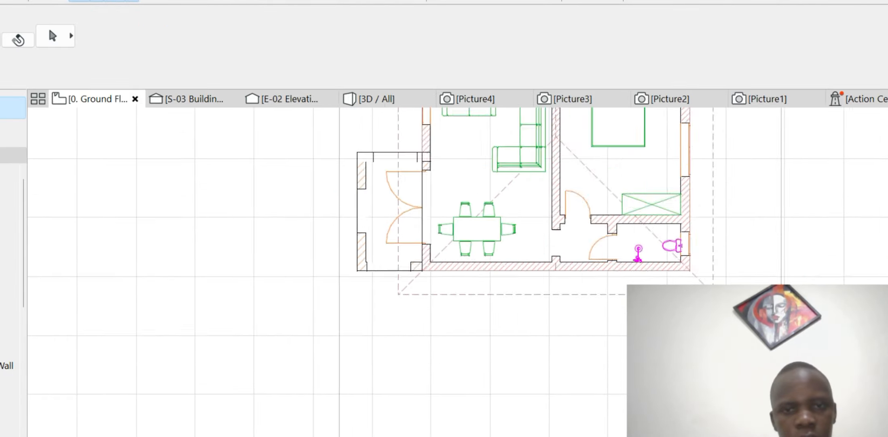
scroll(404, 130, up, 7)
scroll(437, 136, up, 3)
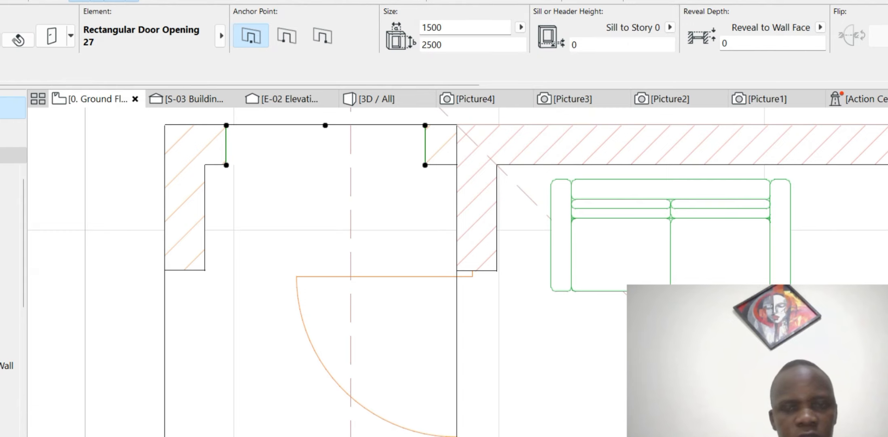
click(425, 125)
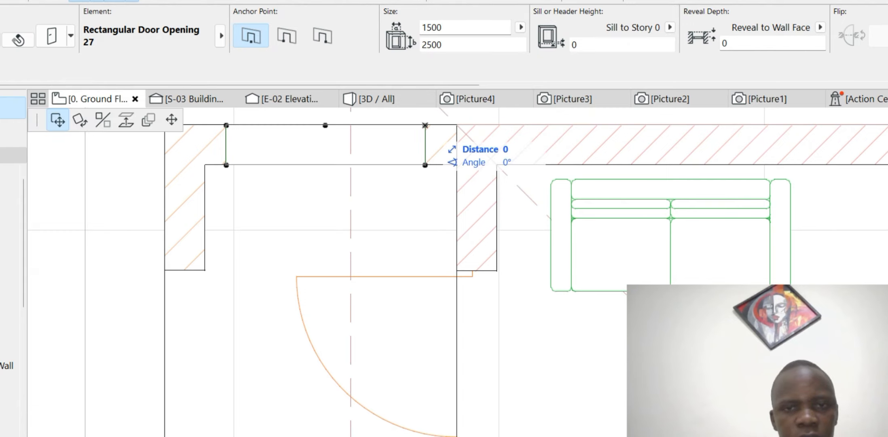
click(171, 120)
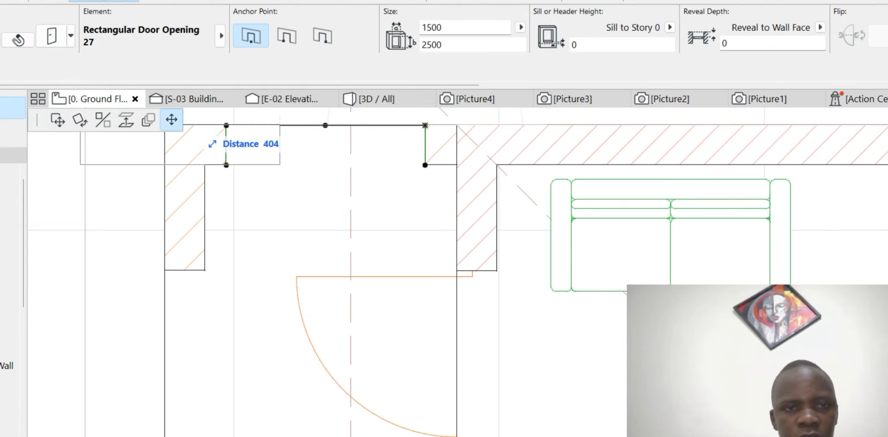
click(456, 161)
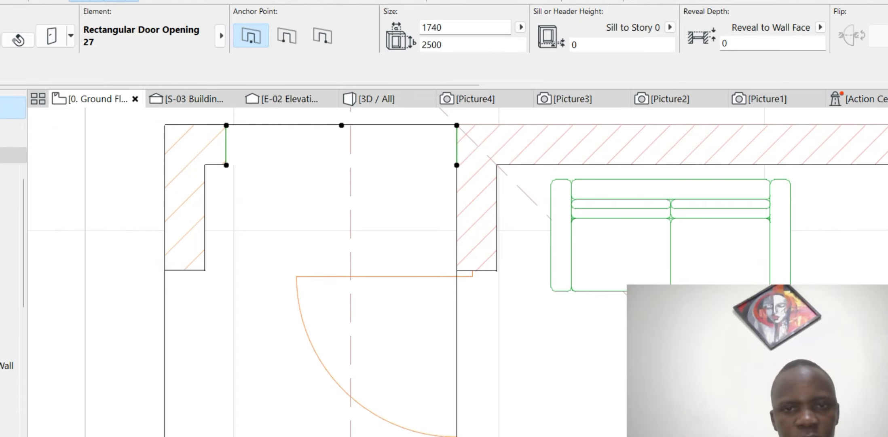
click(226, 125)
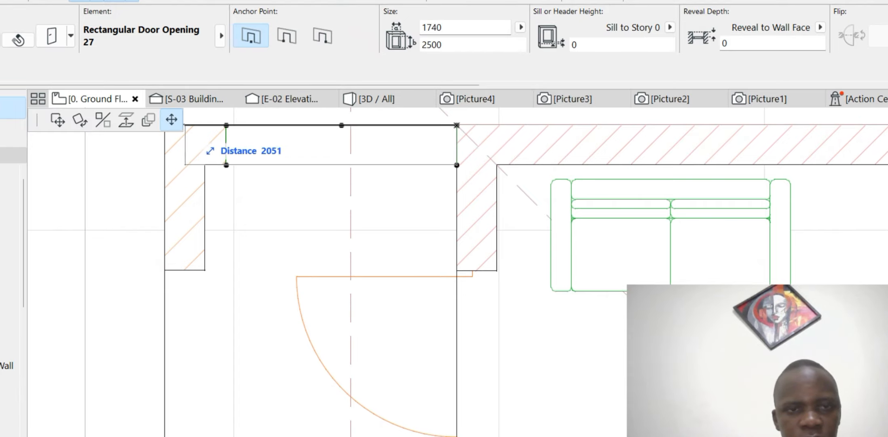
scroll(184, 125, down, 3)
scroll(262, 193, up, 4)
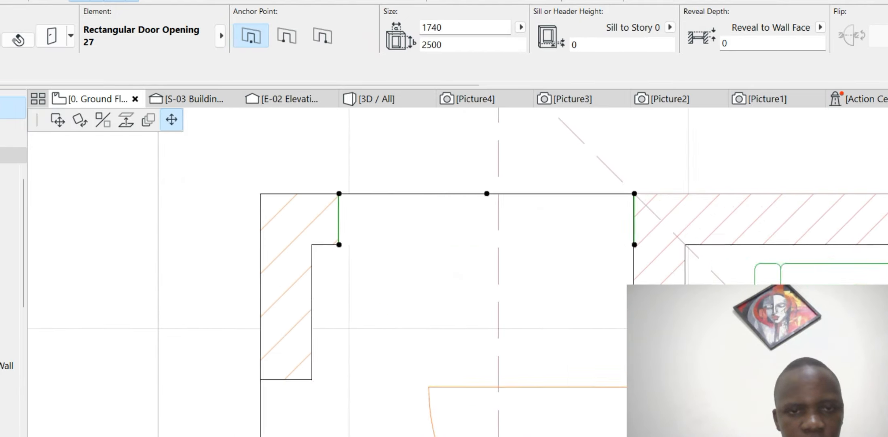
click(262, 193)
scroll(291, 150, down, 4)
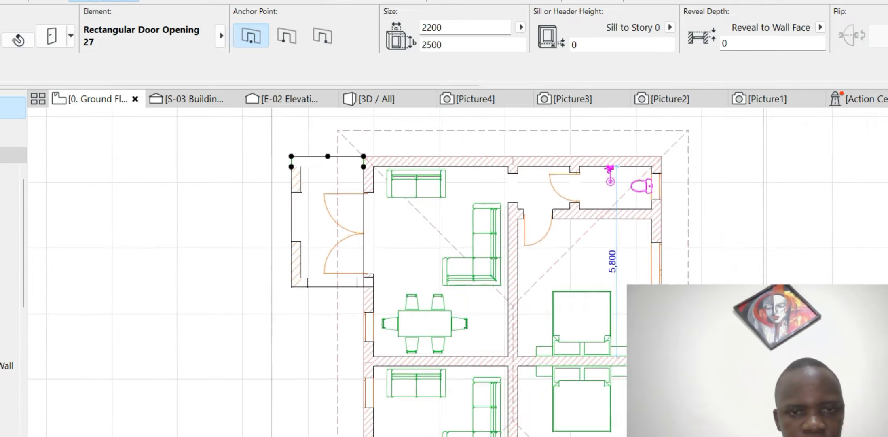
scroll(348, 282, up, 5)
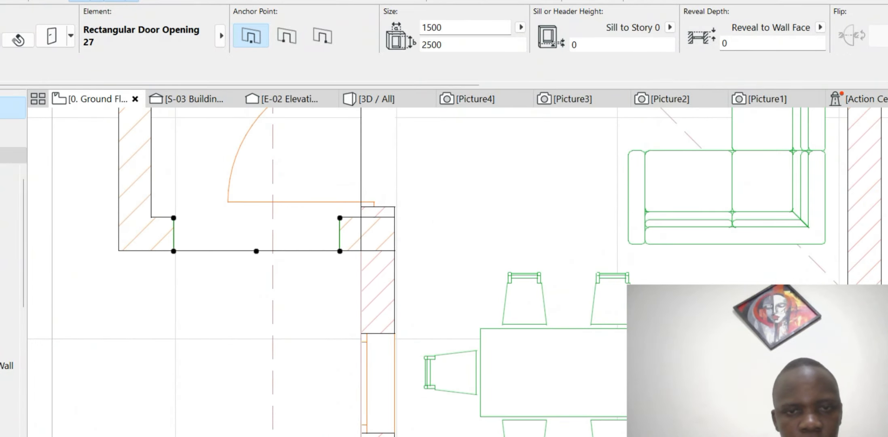
- Stretch the upper porch's bottom-wall opening to 2200 between the wall faces
click(174, 217)
click(361, 217)
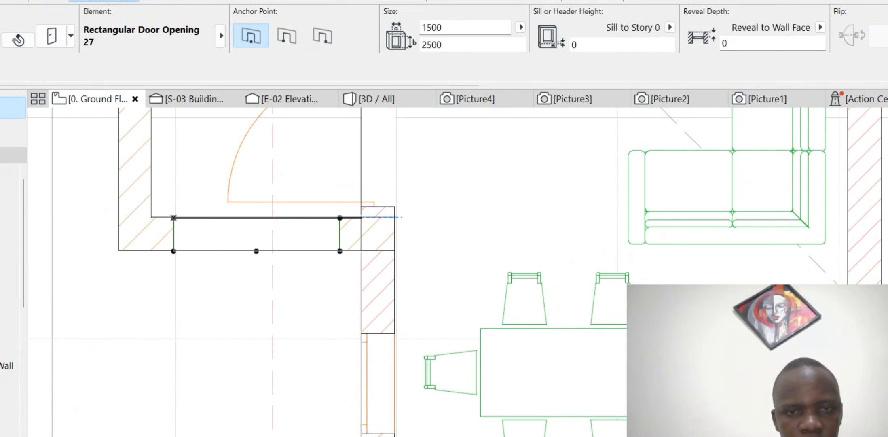
click(362, 218)
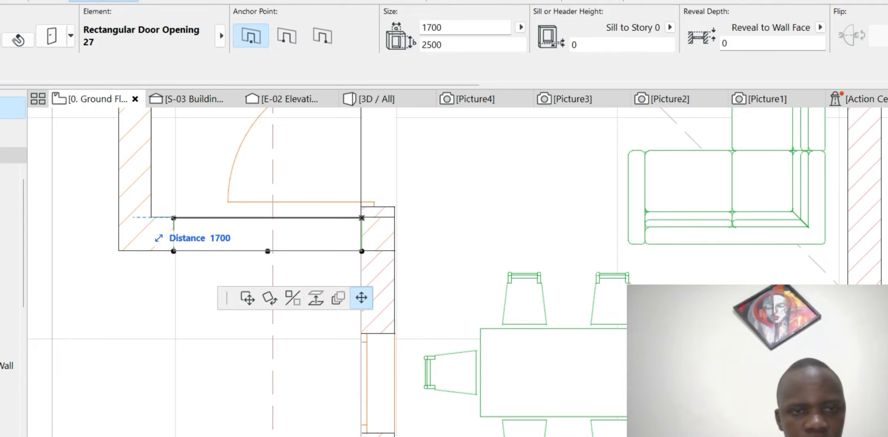
click(118, 217)
scroll(288, 337, down, 5)
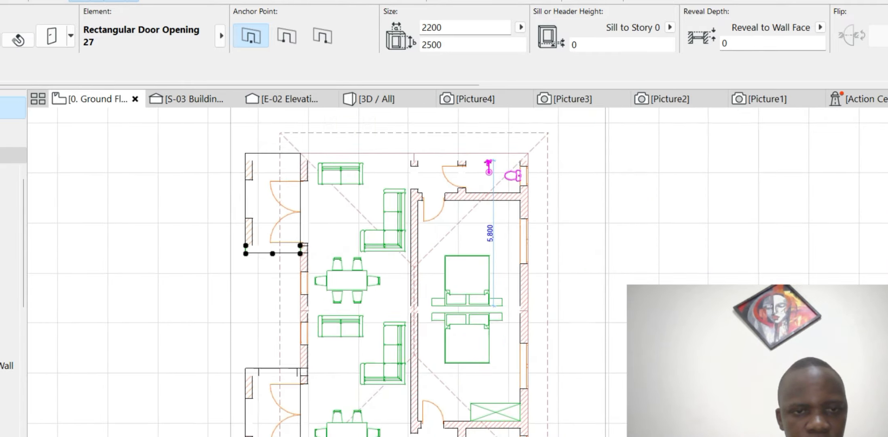
scroll(287, 336, up, 5)
- Stretch the upper porch's side-wall opening to the full 4000 wall length
click(300, 267)
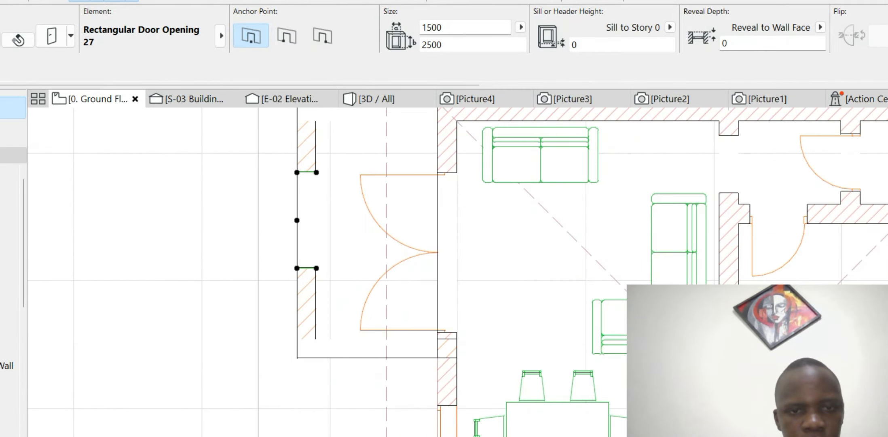
click(297, 268)
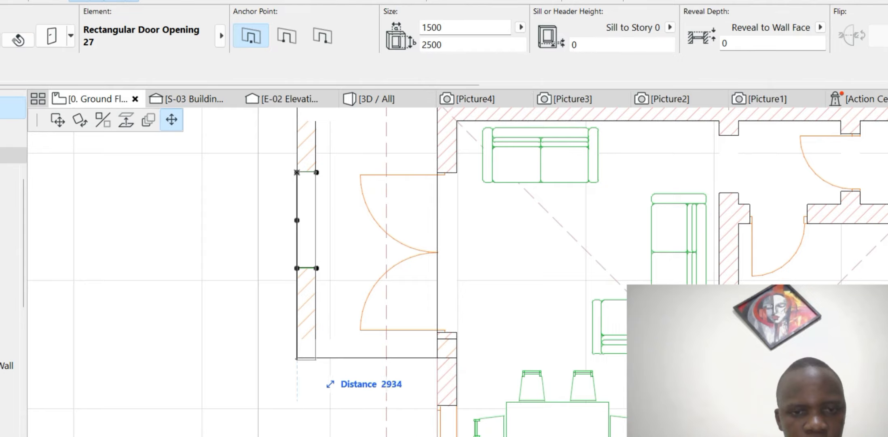
scroll(296, 355, up, 5)
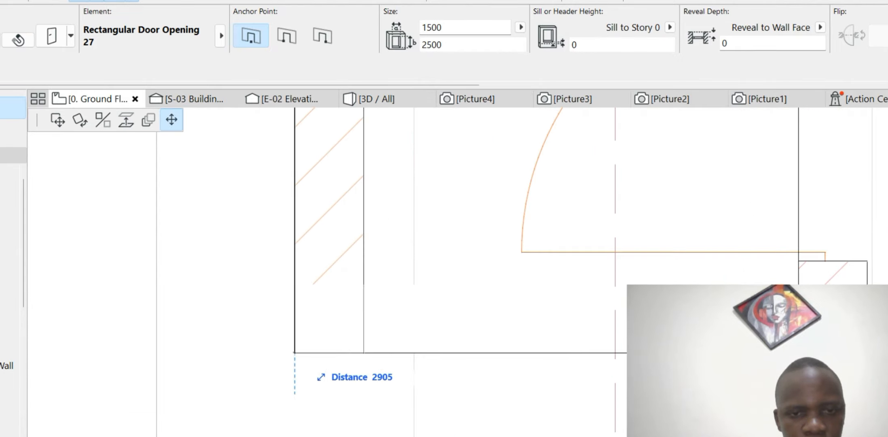
click(295, 353)
scroll(295, 353, down, 5)
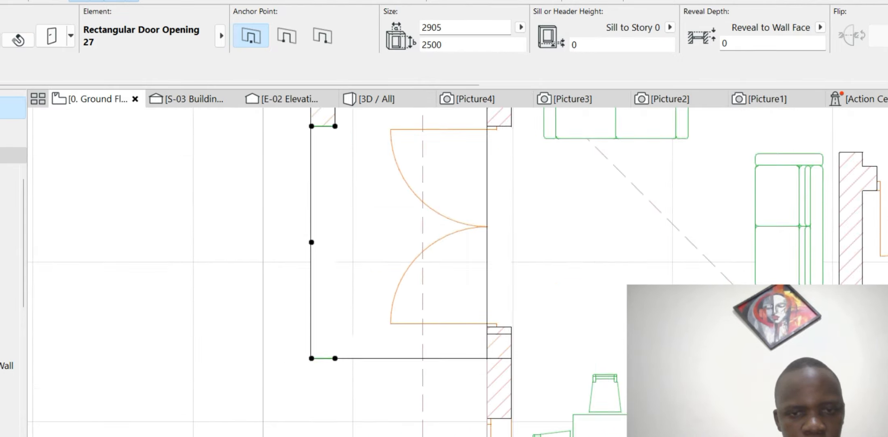
click(320, 306)
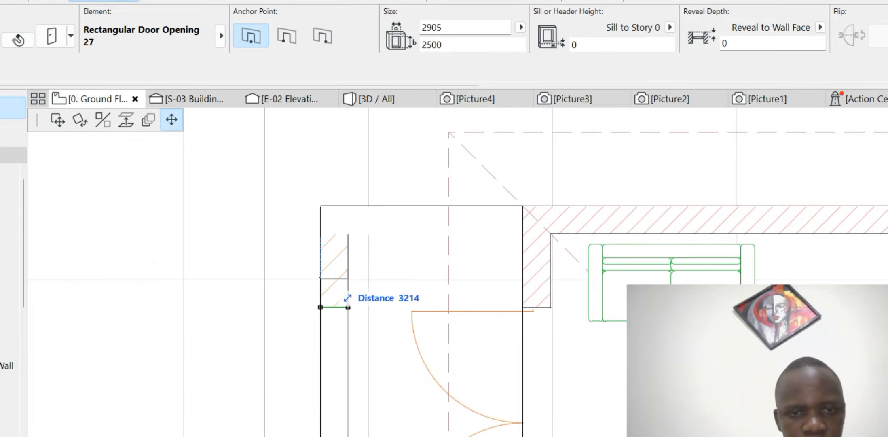
key(Return)
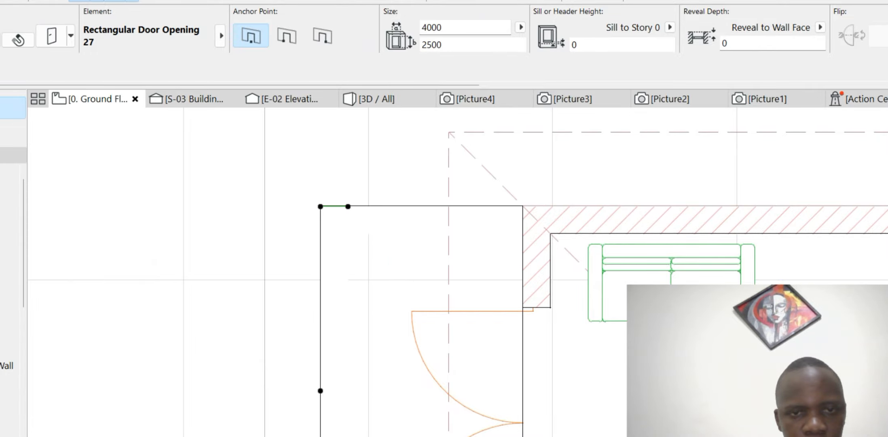
scroll(320, 390, down, 6)
scroll(739, 242, up, 8)
scroll(294, 212, up, 2)
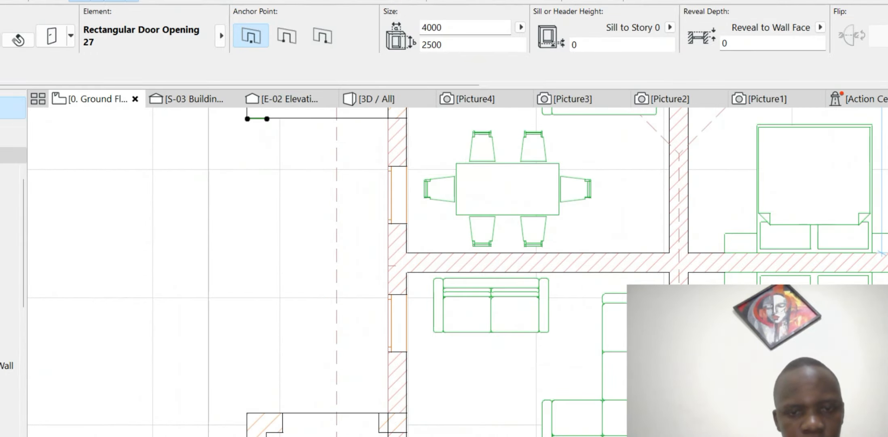
scroll(343, 193, down, 4)
scroll(322, 340, up, 4)
key(Escape)
- Widen the lower porch's top-wall opening to 2200 between the wall corners
click(305, 286)
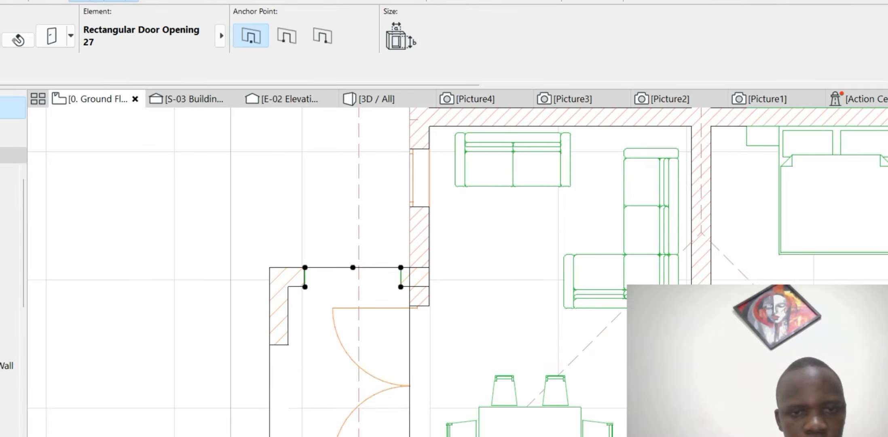
click(304, 286)
click(270, 287)
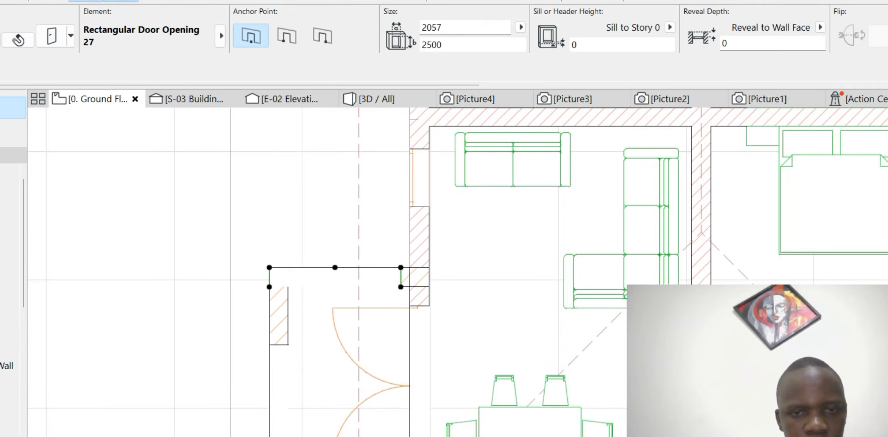
click(401, 286)
click(410, 287)
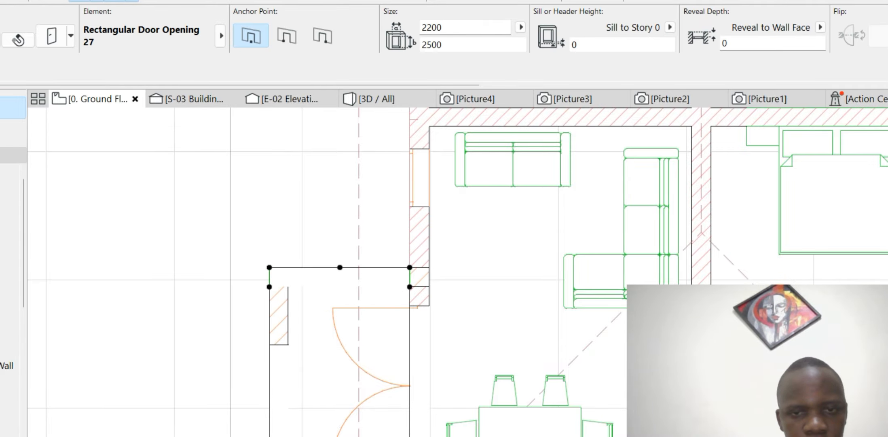
scroll(339, 286, down, 5)
scroll(325, 371, up, 7)
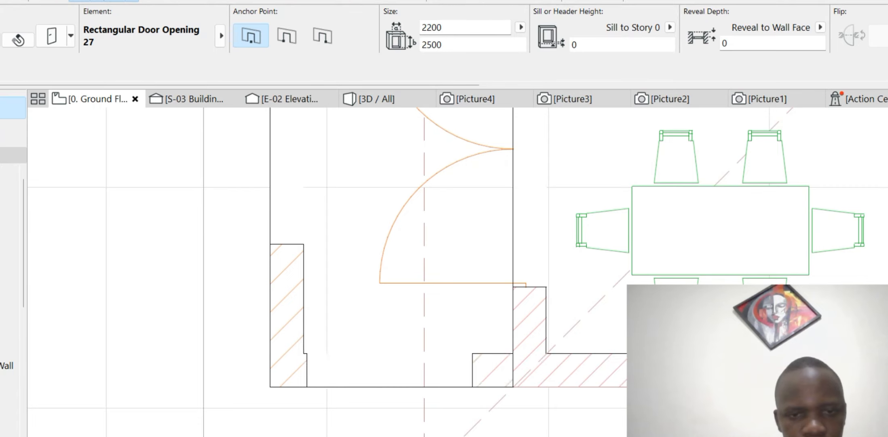
- Widen the lower porch's bottom-wall opening to 2200 between the wall corners
click(307, 386)
key(Escape)
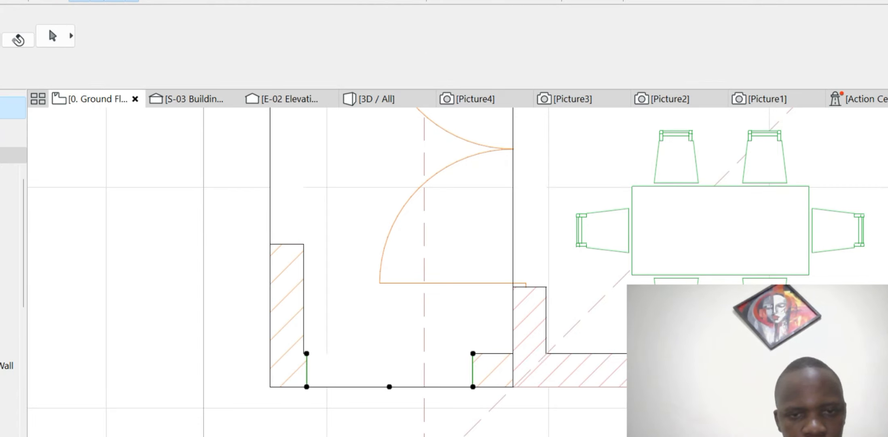
click(307, 387)
click(270, 386)
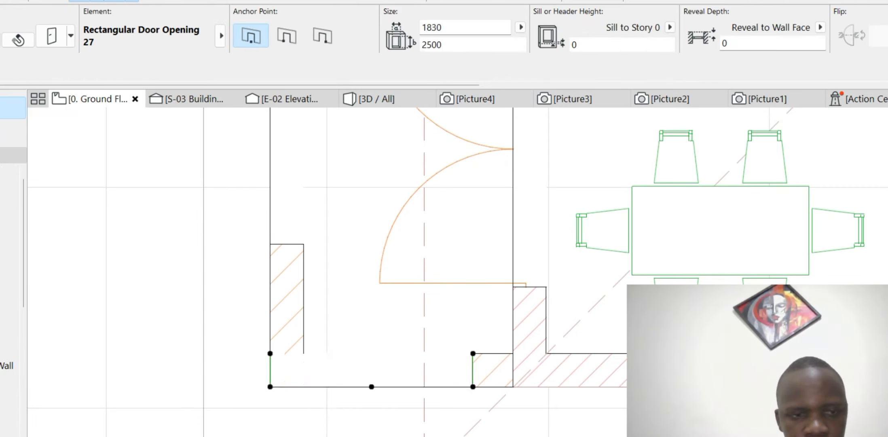
click(472, 387)
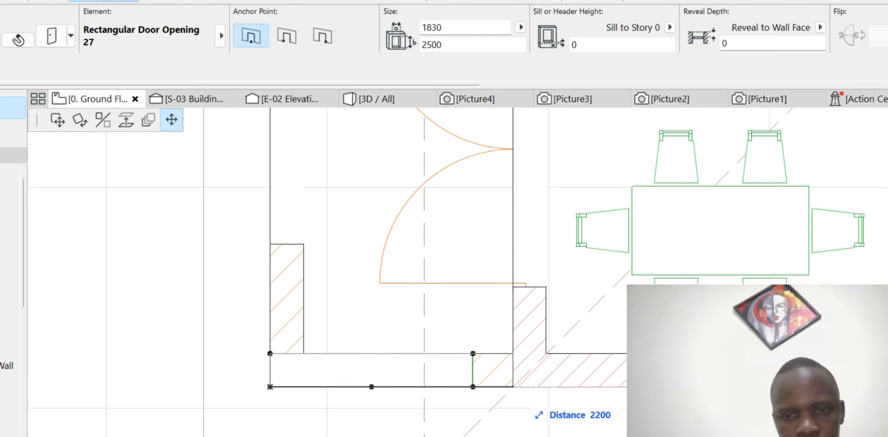
click(513, 386)
scroll(469, 397, down, 3)
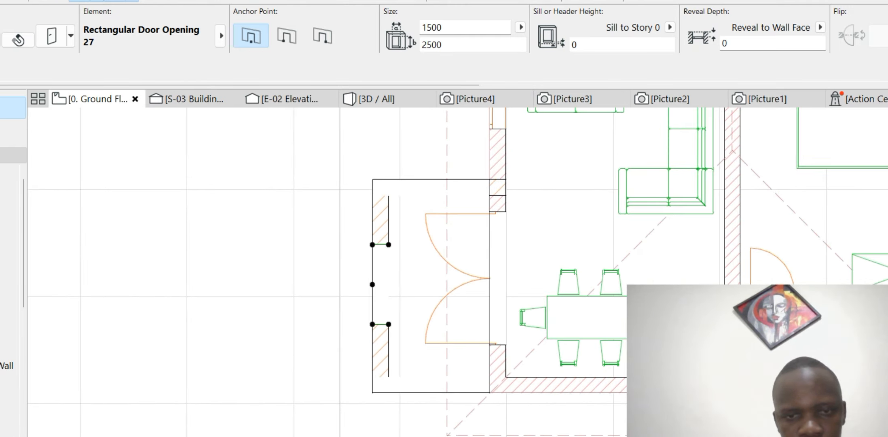
- Stretch the lower porch's side-wall opening from bottom corner to top corner
click(372, 324)
click(373, 392)
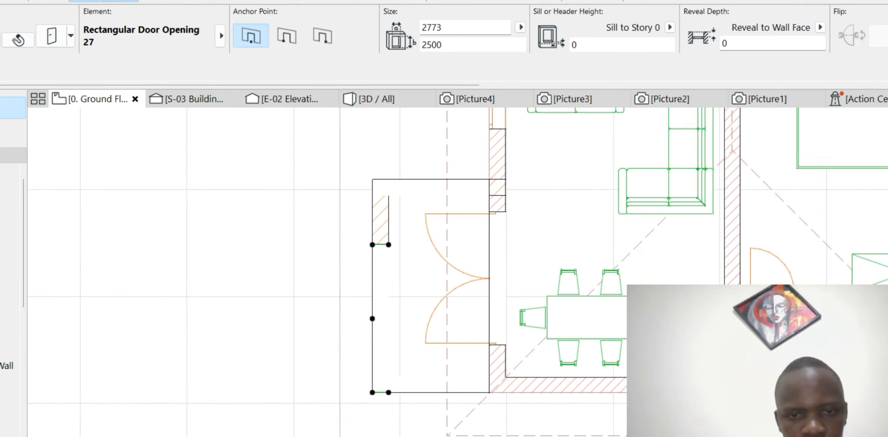
click(372, 392)
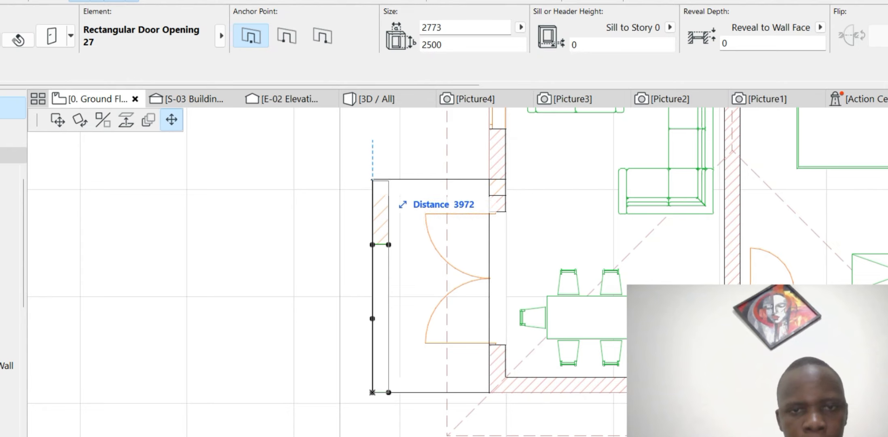
scroll(376, 178, up, 5)
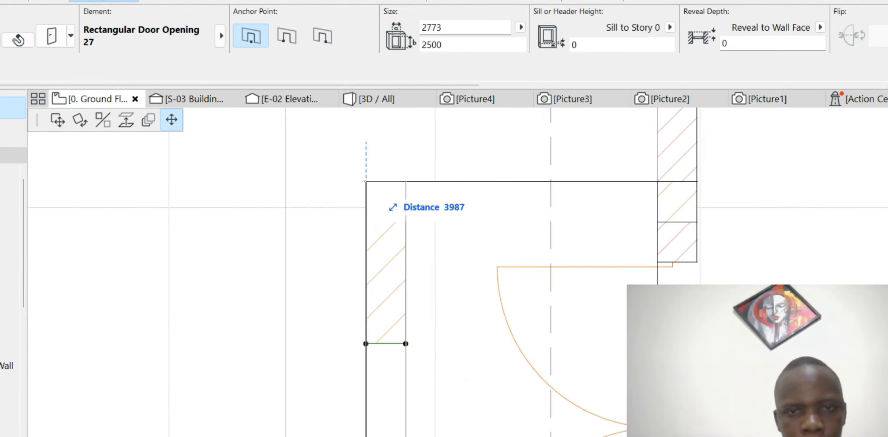
click(366, 181)
key(Escape)
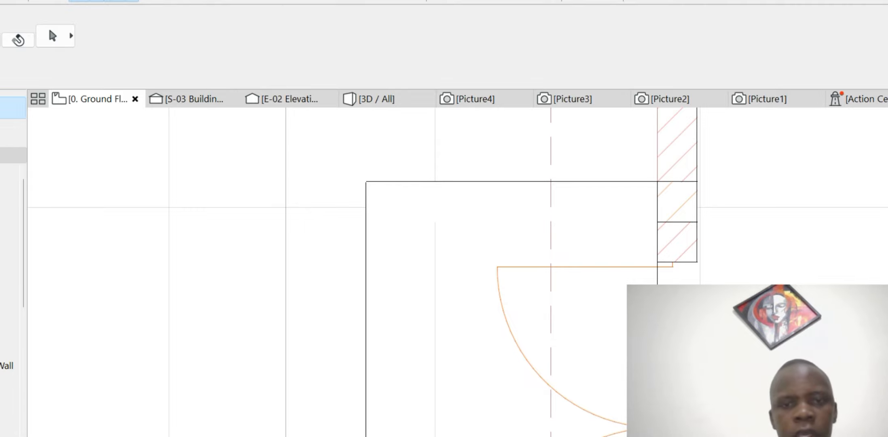
scroll(206, 160, down, 10)
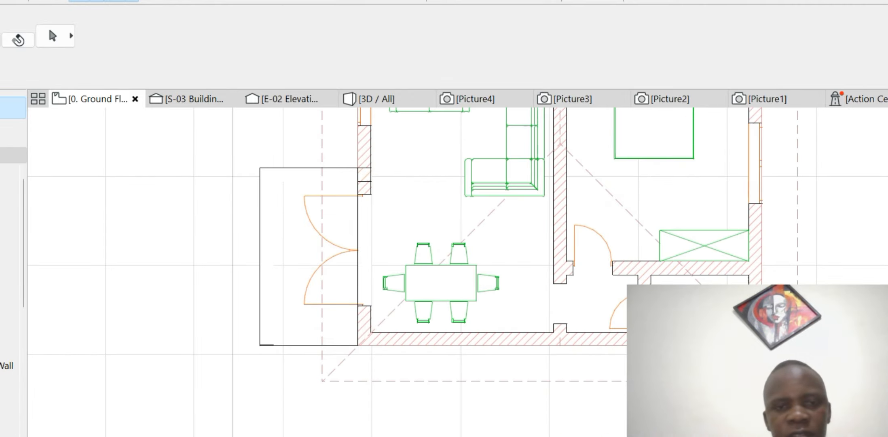
scroll(301, 121, up, 1)
scroll(408, 233, down, 2)
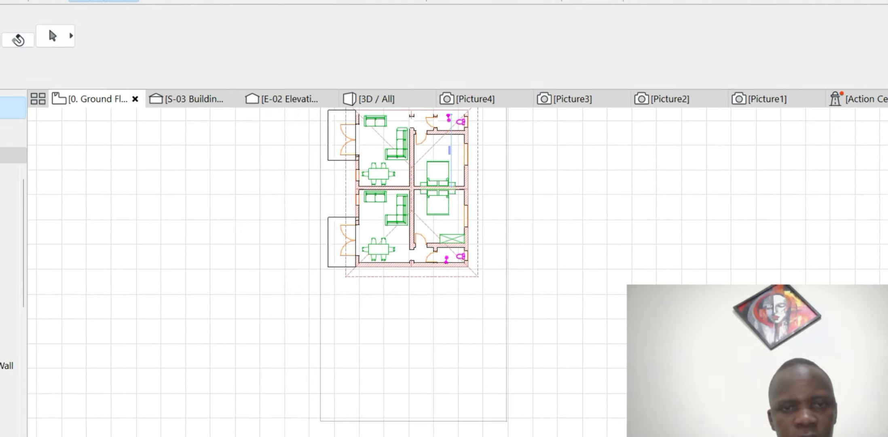
scroll(330, 126, up, 4)
scroll(355, 150, down, 2)
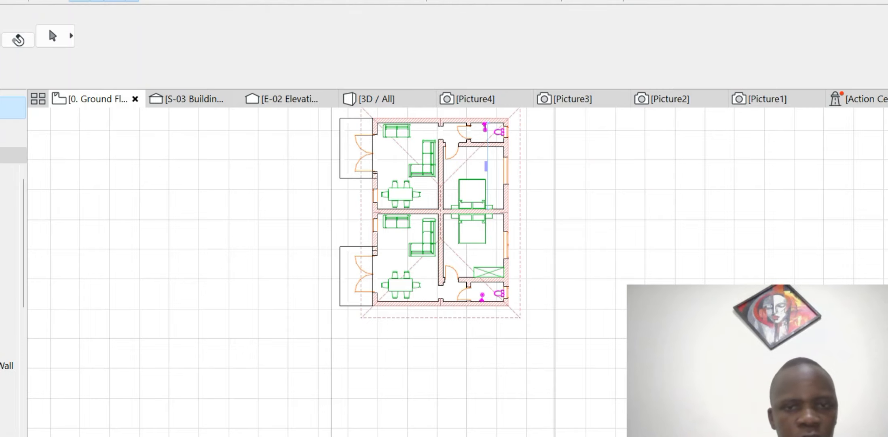
click(376, 99)
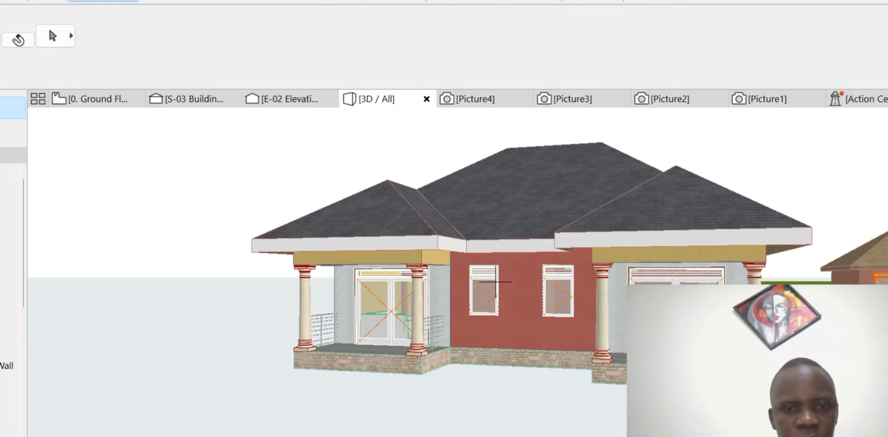
scroll(496, 282, down, 5)
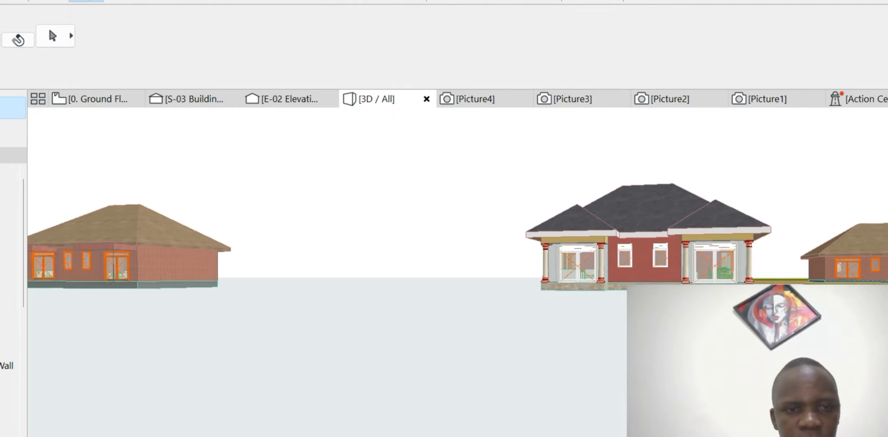
scroll(131, 236, up, 6)
scroll(207, 234, down, 4)
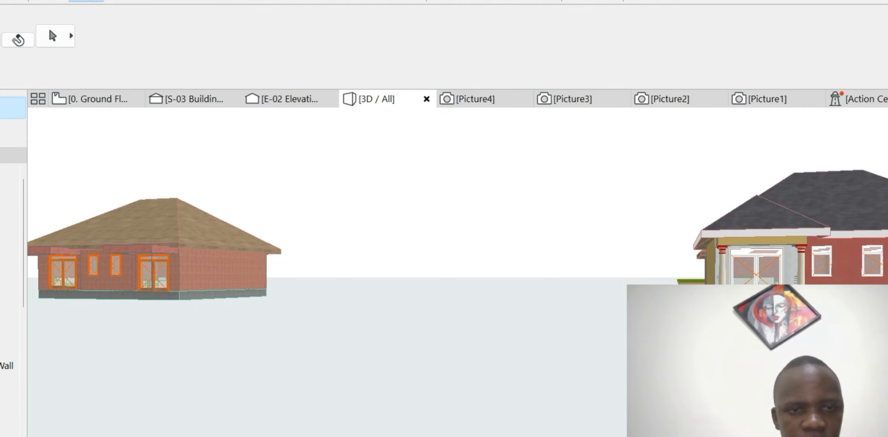
click(97, 99)
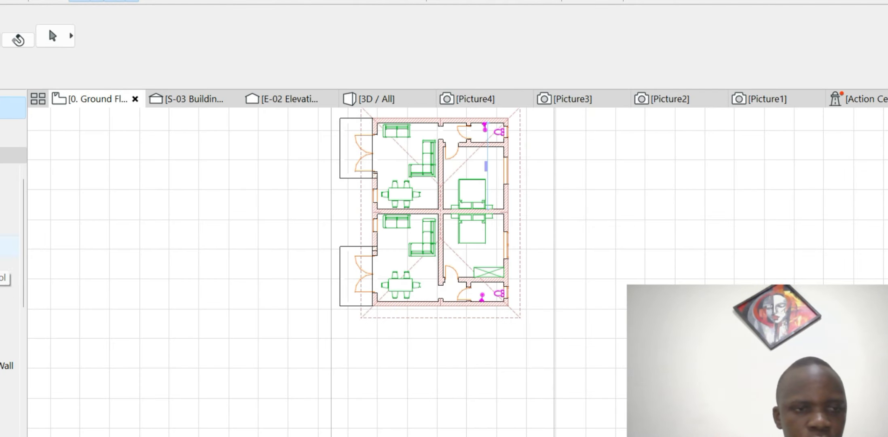
- Load the Column Doric 02 27 library object into the Object tool
scroll(9, 250, down, 5)
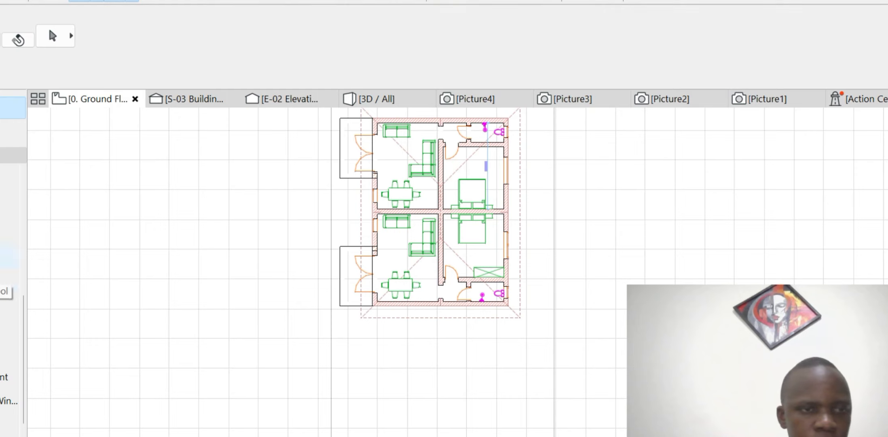
scroll(9, 259, up, 5)
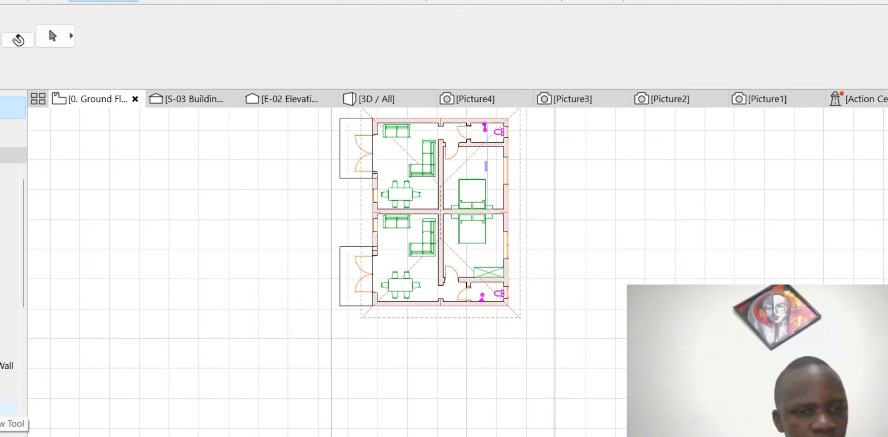
scroll(10, 364, down, 3)
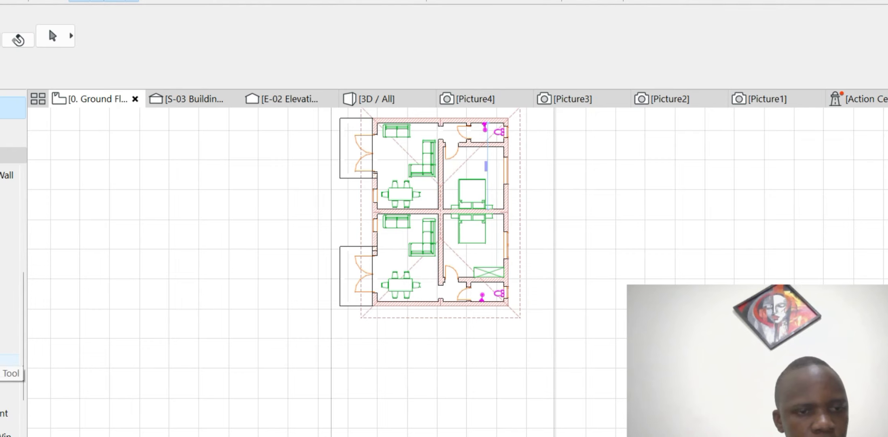
click(10, 364)
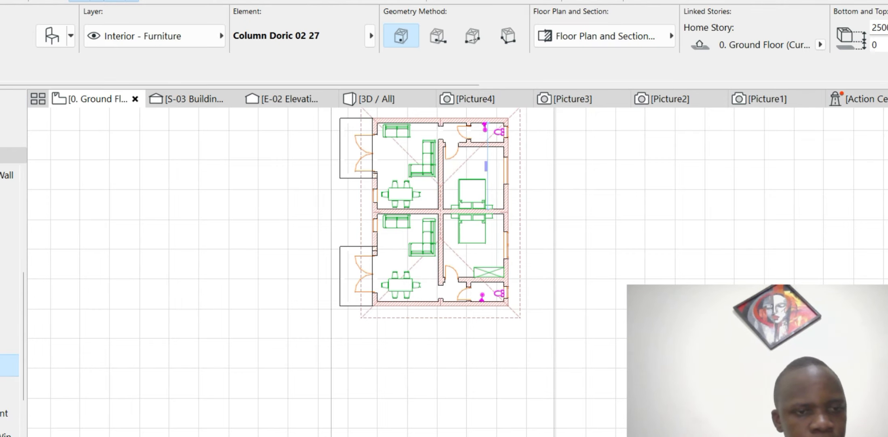
click(52, 36)
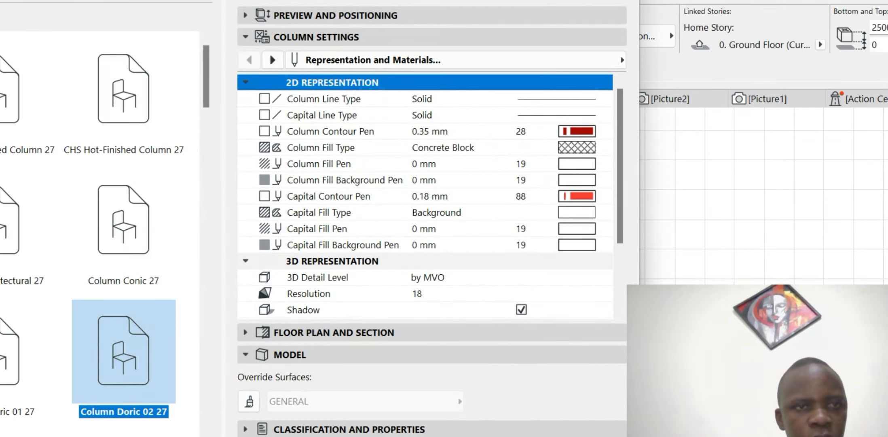
scroll(122, 243, down, 3)
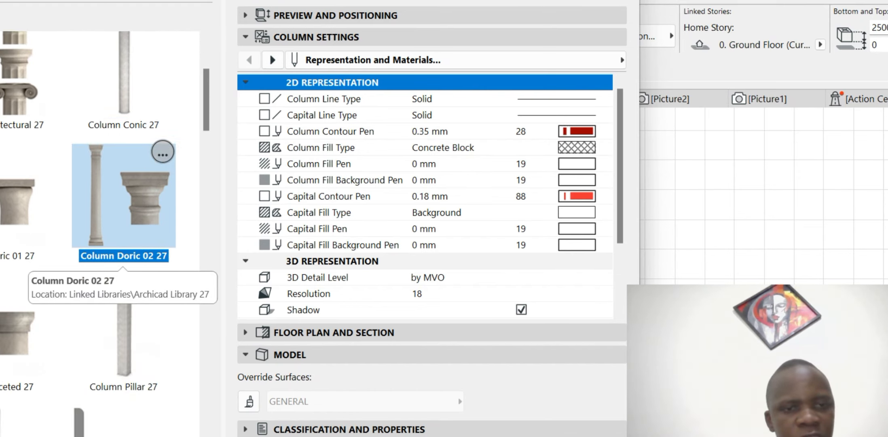
mouse_move(620, 436)
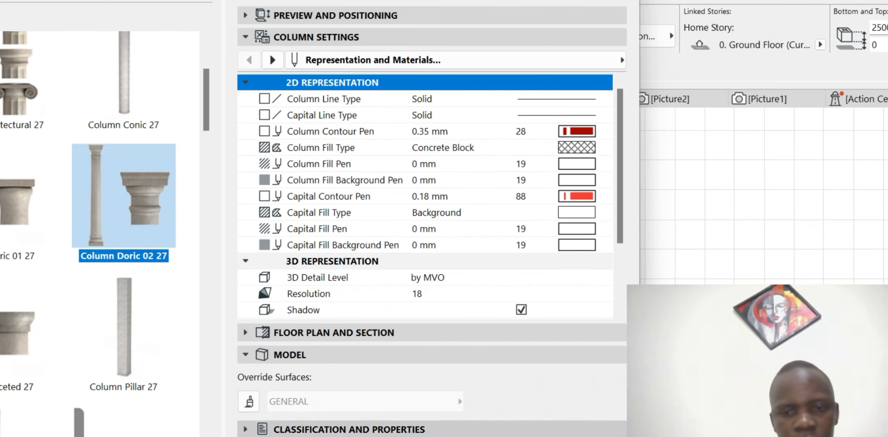
click(601, 436)
- Place Column Doric 02 27 columns at both porches' outer corners, then stop placing
scroll(346, 251, up, 6)
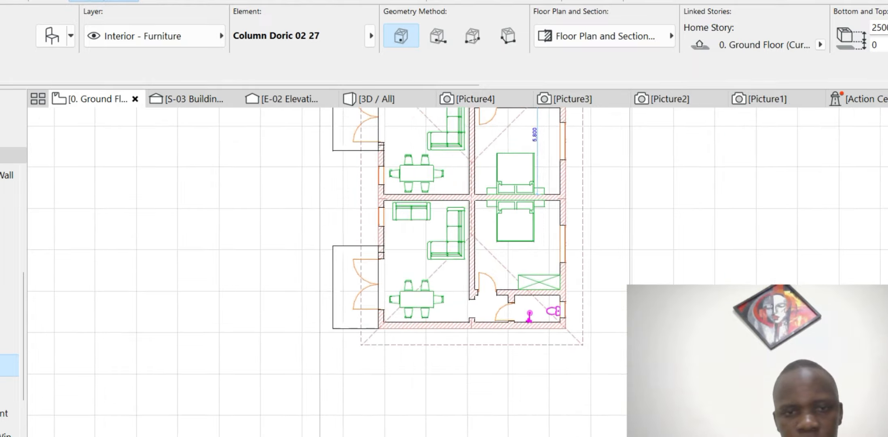
scroll(373, 226, down, 4)
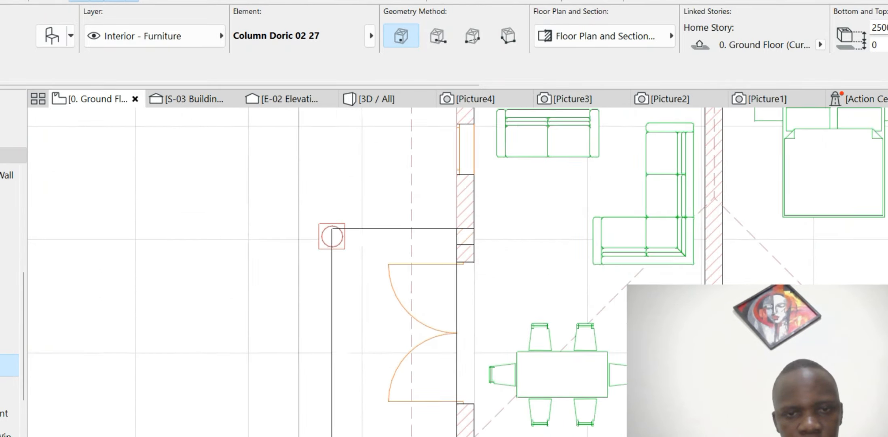
scroll(364, 226, down, 4)
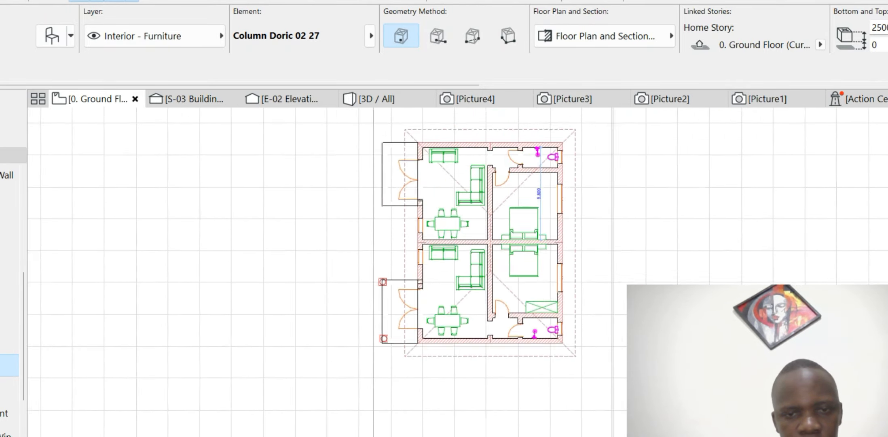
scroll(360, 226, up, 7)
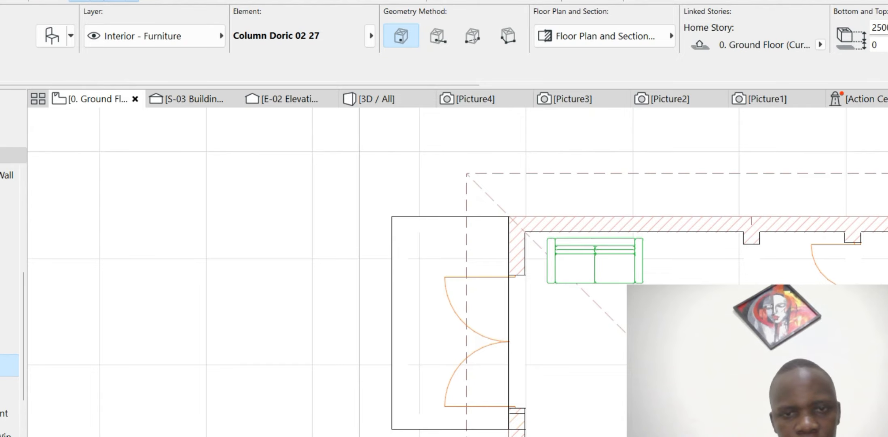
scroll(402, 226, down, 3)
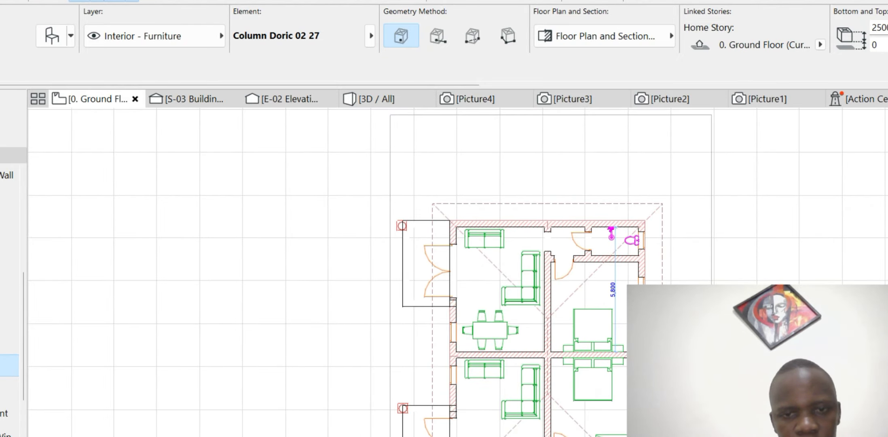
key(Escape)
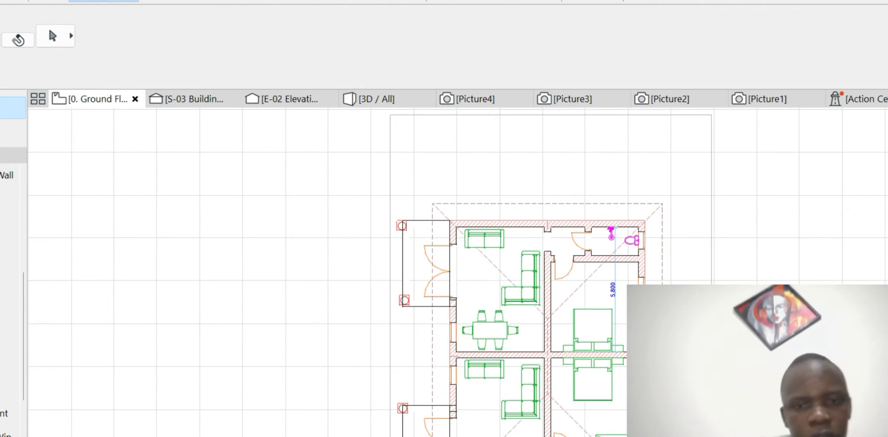
scroll(423, 242, up, 6)
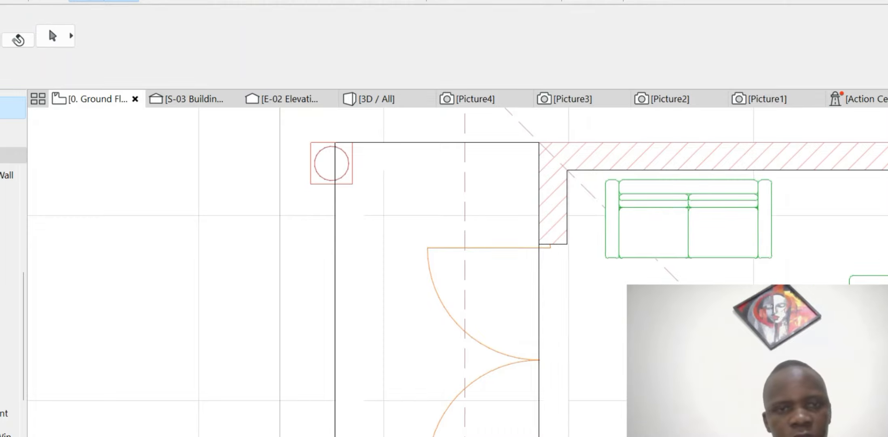
scroll(313, 162, up, 3)
- Drag the upper porch column by its corner onto the porch wall corner
click(312, 163)
scroll(364, 291, down, 2)
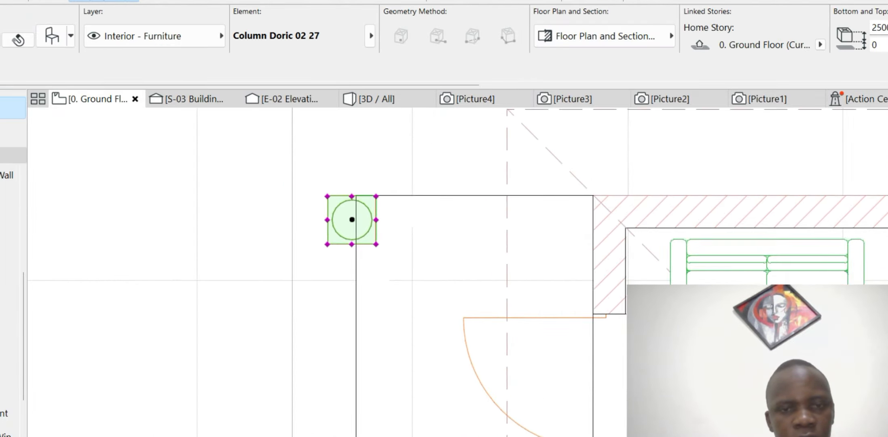
scroll(349, 195, up, 6)
click(270, 196)
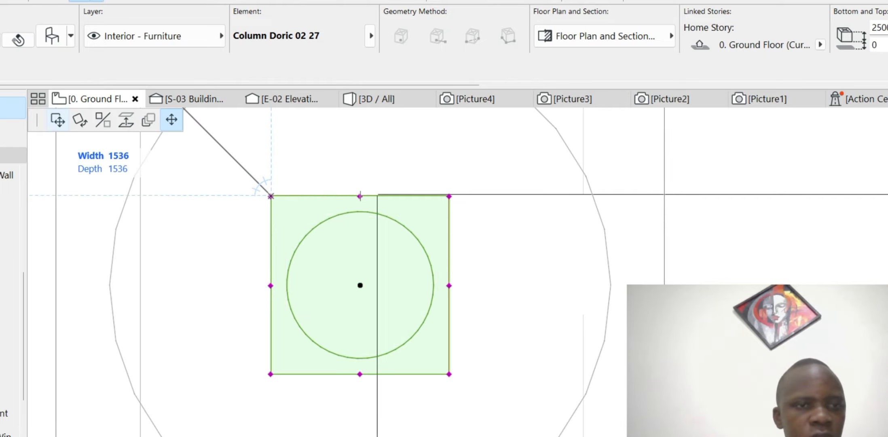
click(57, 121)
scroll(378, 204, up, 4)
scroll(378, 202, up, 4)
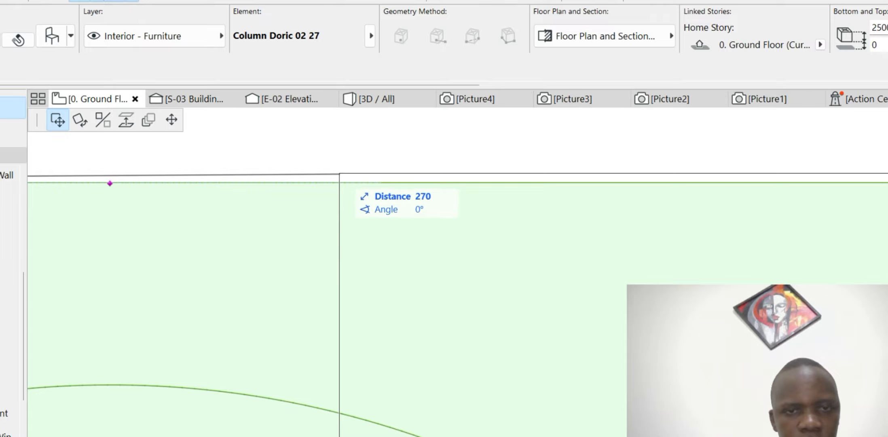
click(339, 174)
scroll(339, 174, down, 6)
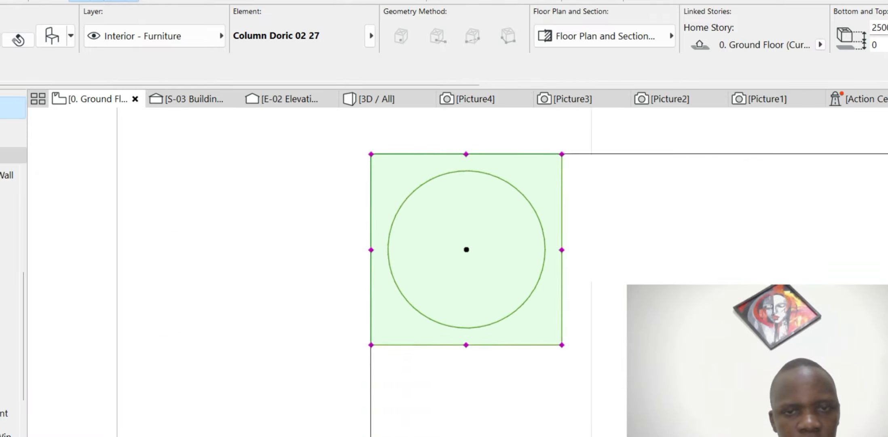
scroll(408, 222, down, 4)
scroll(407, 428, up, 9)
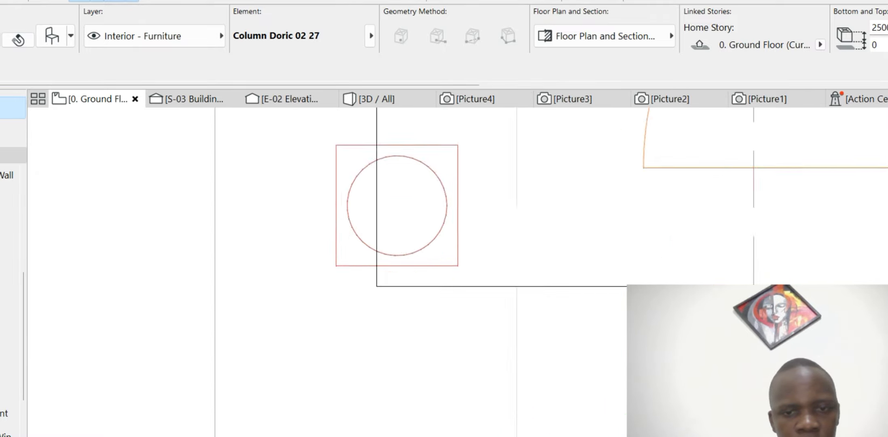
- Snap the next two porch columns by their corners onto the wall corners
click(303, 192)
click(303, 192)
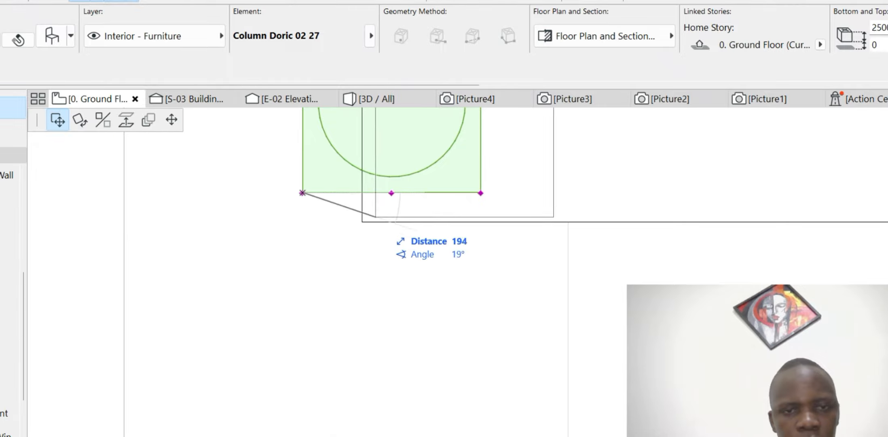
click(362, 221)
scroll(370, 226, down, 10)
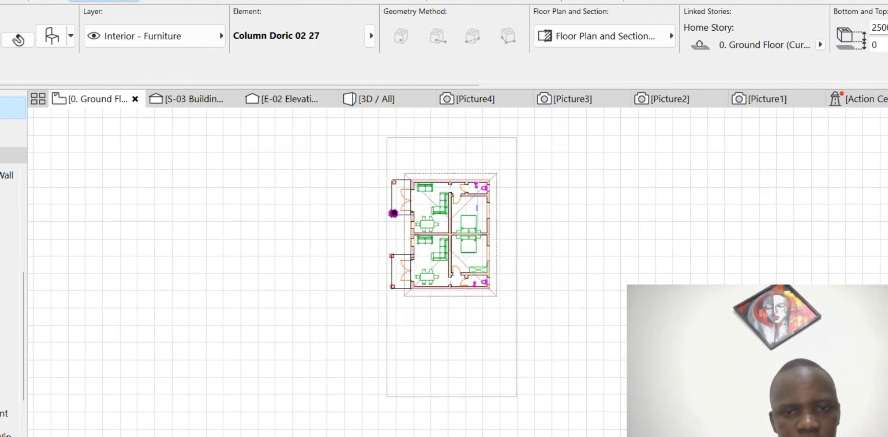
scroll(395, 251, up, 7)
click(328, 280)
click(328, 280)
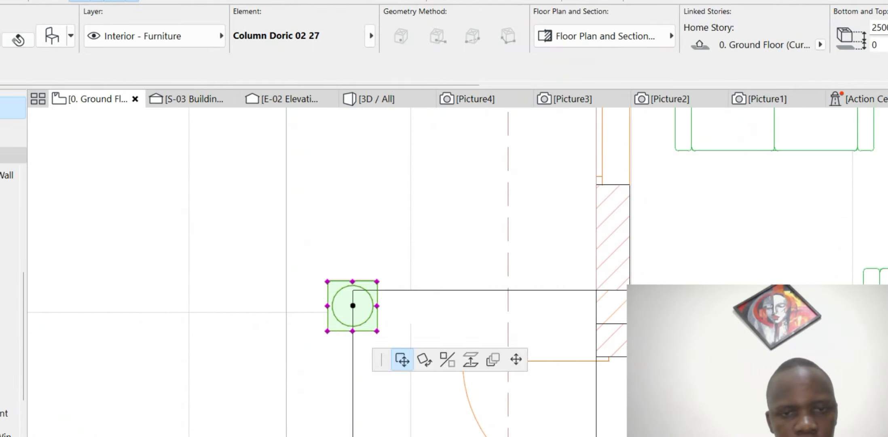
scroll(353, 290, up, 5)
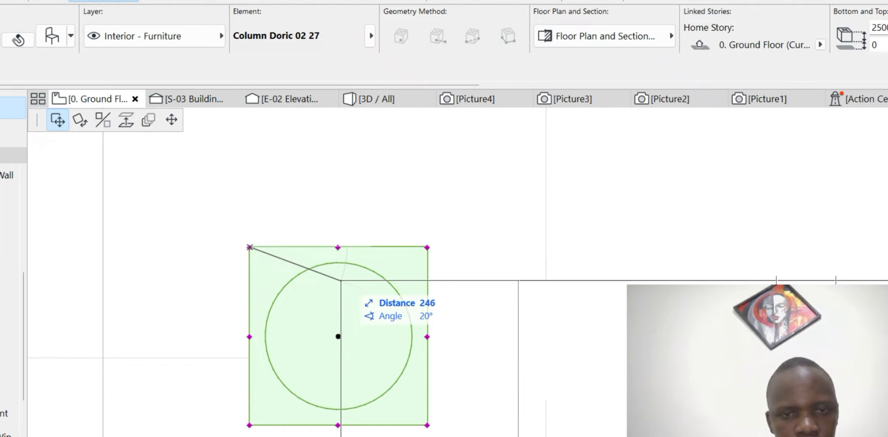
click(349, 280)
scroll(349, 280, down, 5)
scroll(363, 432, up, 5)
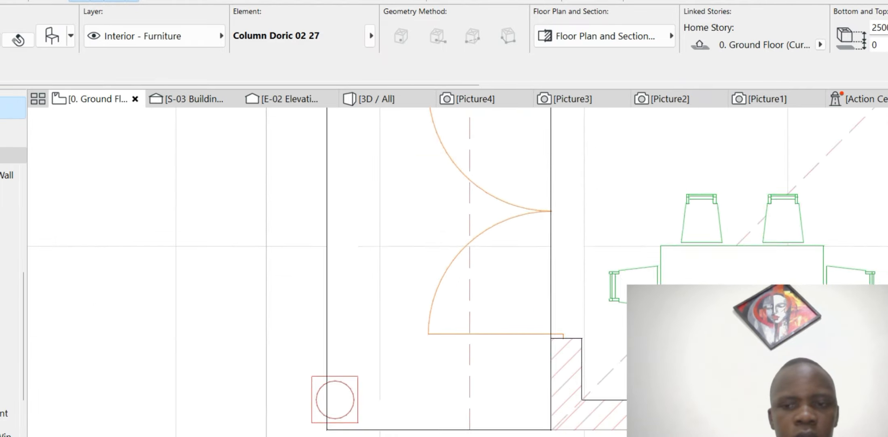
- Snap the lower-left porch column into its wall corner
click(281, 376)
click(281, 376)
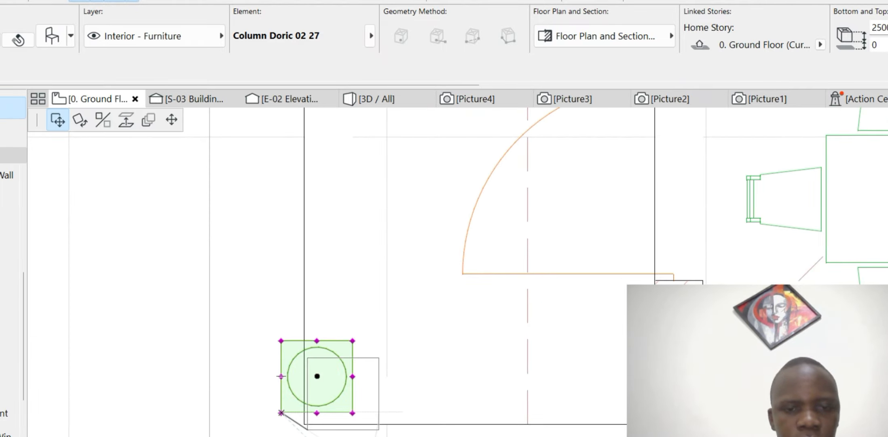
click(304, 388)
- Orbit the 3D view close around the Doric column capital, then return to the ground floor plan
key(F3)
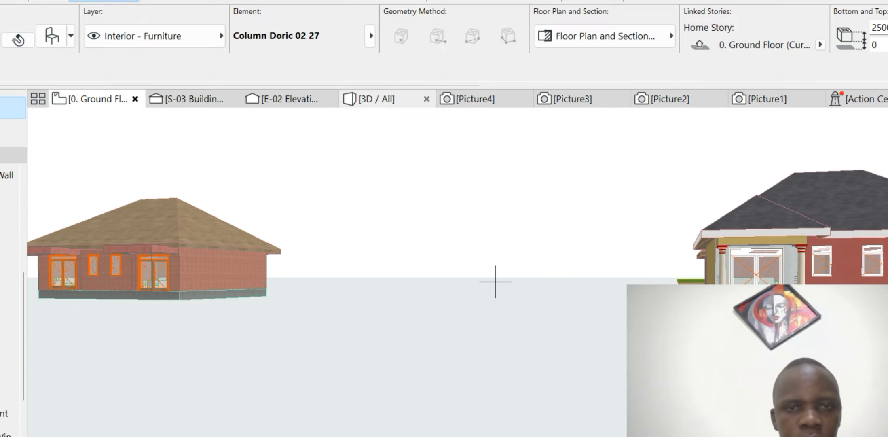
scroll(495, 282, up, 5)
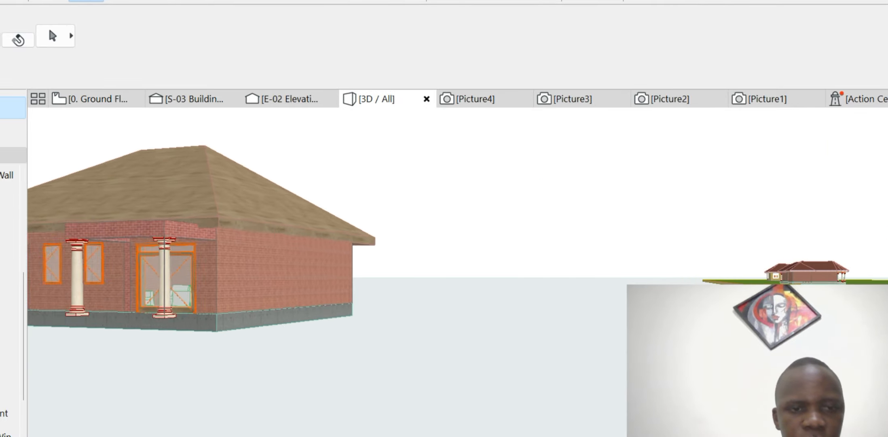
scroll(176, 242, up, 3)
shift+middle_drag(176, 243, 304, 238)
shift+middle_drag(481, 206, 463, 226)
scroll(502, 221, up, 4)
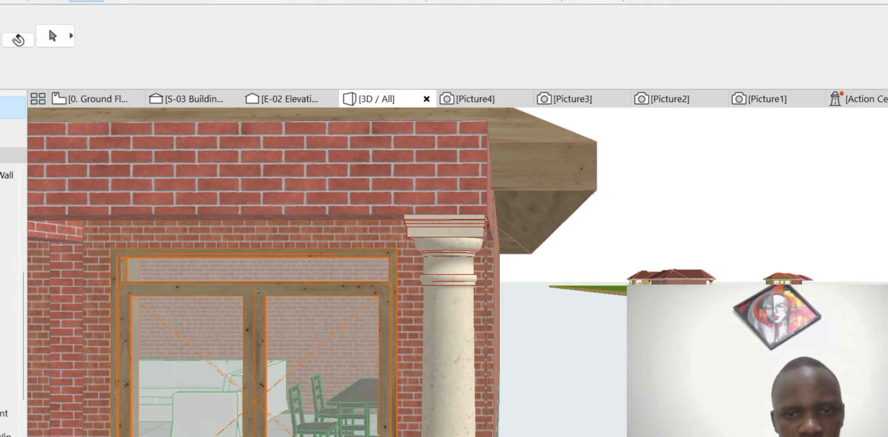
scroll(506, 221, down, 1)
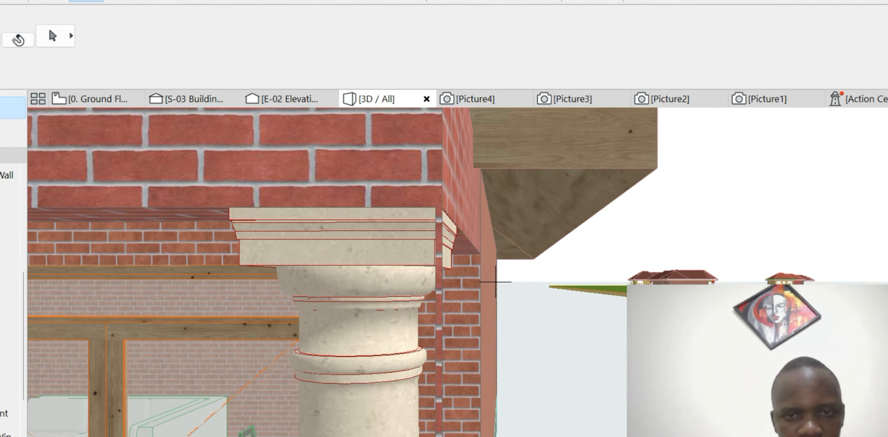
scroll(495, 282, up, 2)
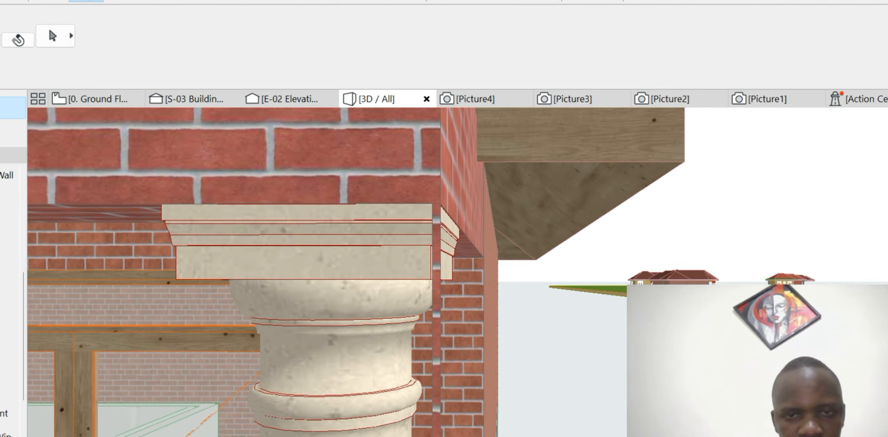
mouse_move(496, 281)
shift+middle_down()
mouse_move(488, 329)
mouse_move(489, 284)
shift+middle_up()
scroll(400, 215, down, 1)
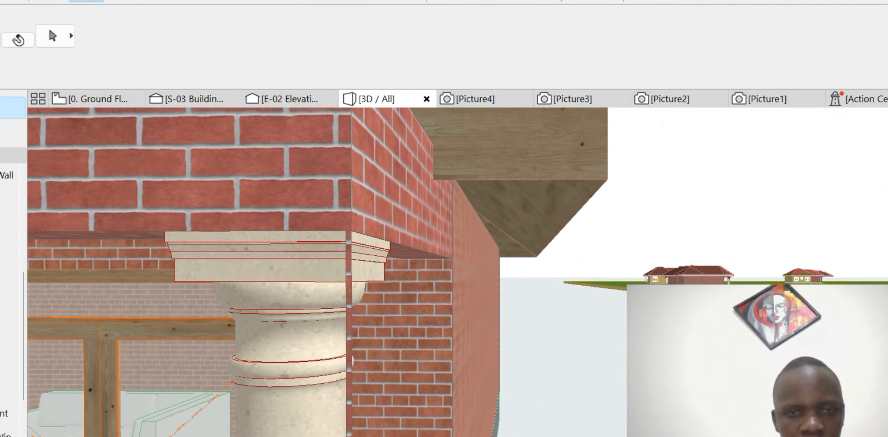
click(97, 99)
scroll(398, 388, up, 7)
- Select the Doric porch column and the roof to check them, then clear the selection
click(363, 381)
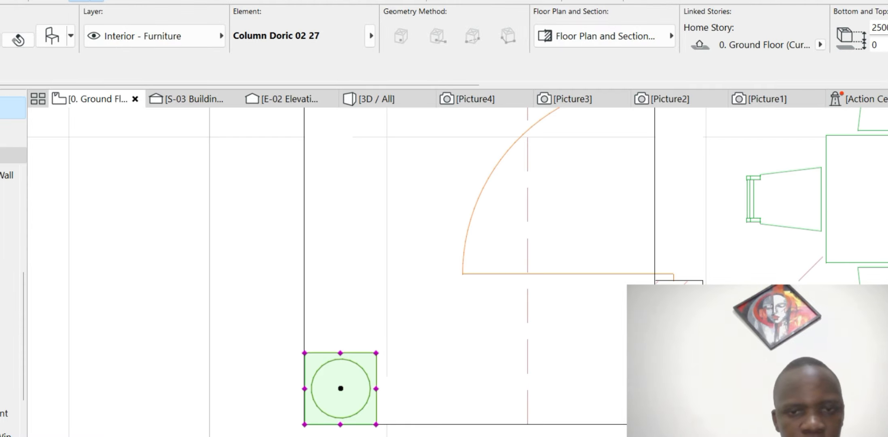
scroll(362, 382, down, 3)
scroll(419, 401, up, 3)
scroll(361, 351, down, 3)
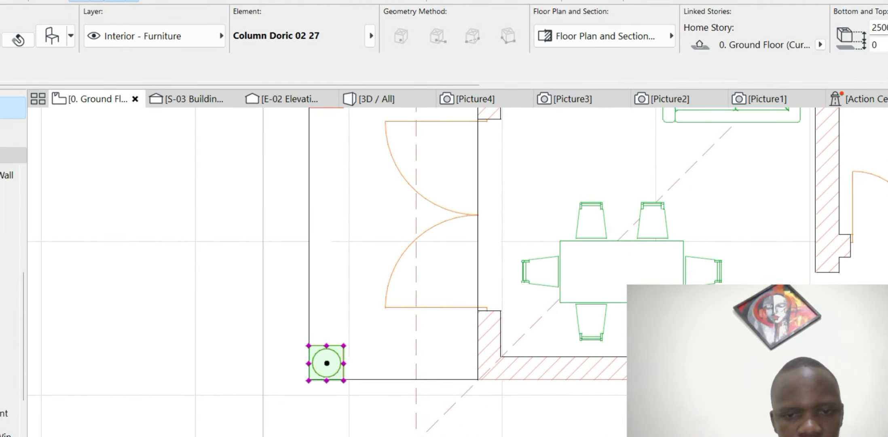
scroll(501, 366, up, 4)
click(480, 369)
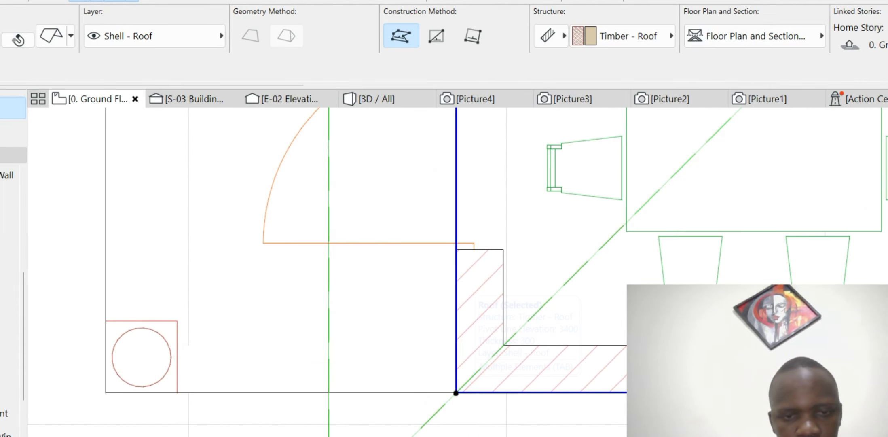
key(Escape)
scroll(350, 326, down, 4)
scroll(283, 344, up, 10)
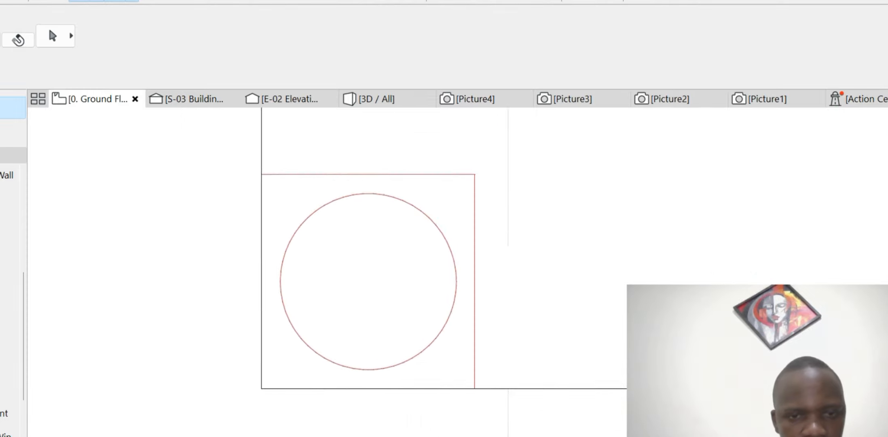
- Select the porch's vertical wall to inspect it, then deselect the walls
click(272, 308)
scroll(277, 305, down, 10)
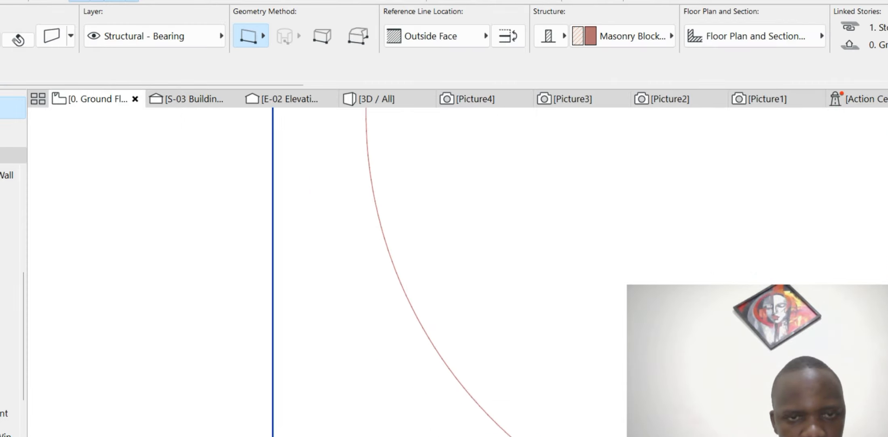
key(Escape)
scroll(277, 296, up, 5)
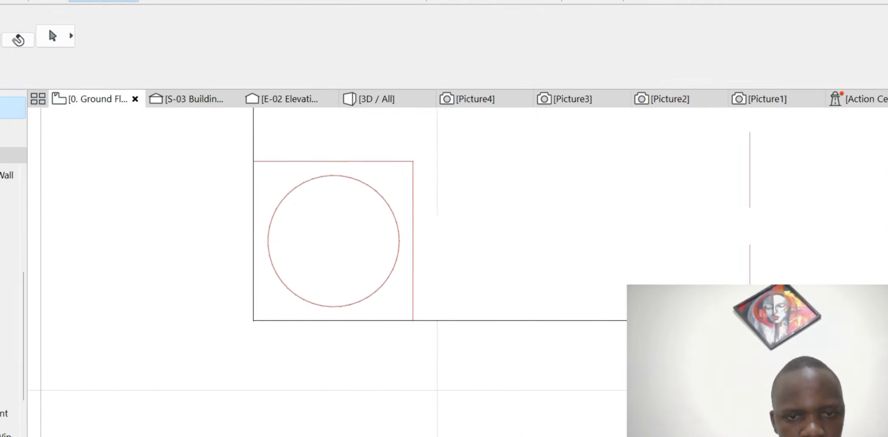
click(239, 206)
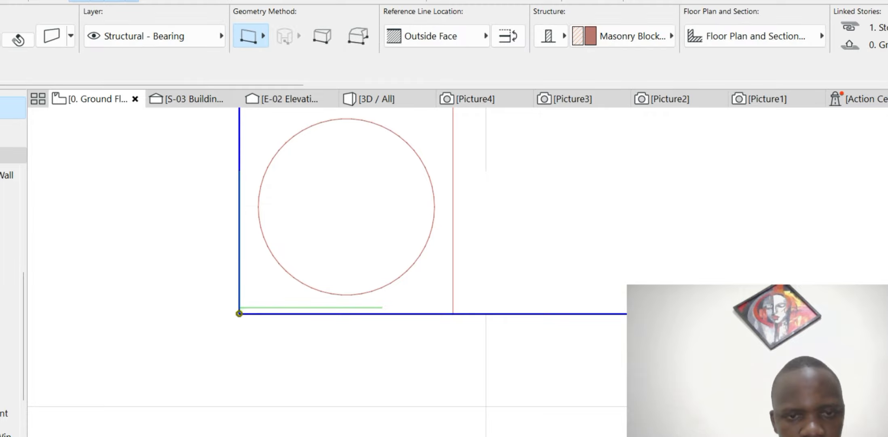
scroll(360, 311, up, 5)
scroll(364, 319, down, 5)
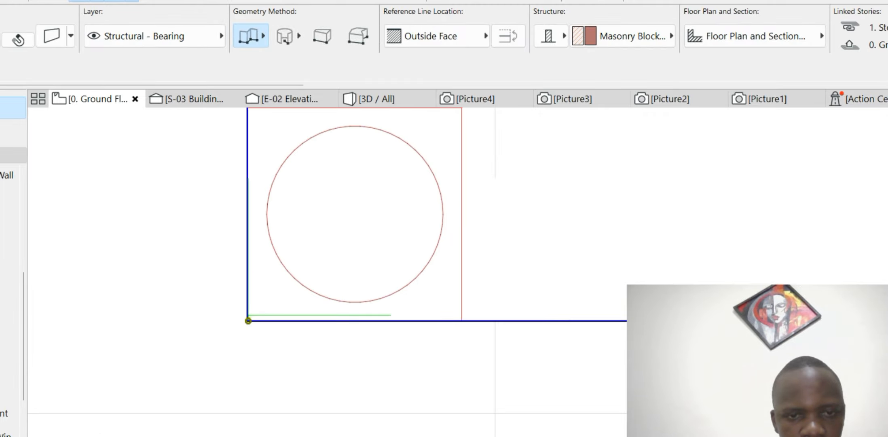
key(Escape)
- Offset the porch's rectangular door opening edge to widen it to 4000
click(355, 315)
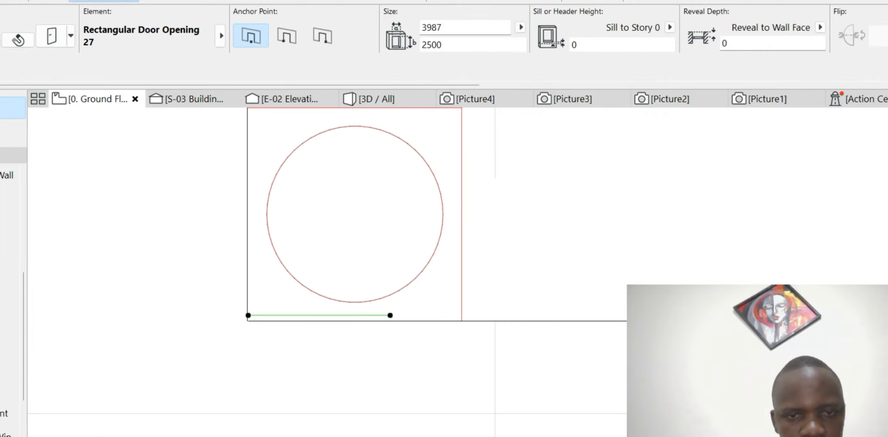
scroll(253, 317, up, 3)
click(263, 278)
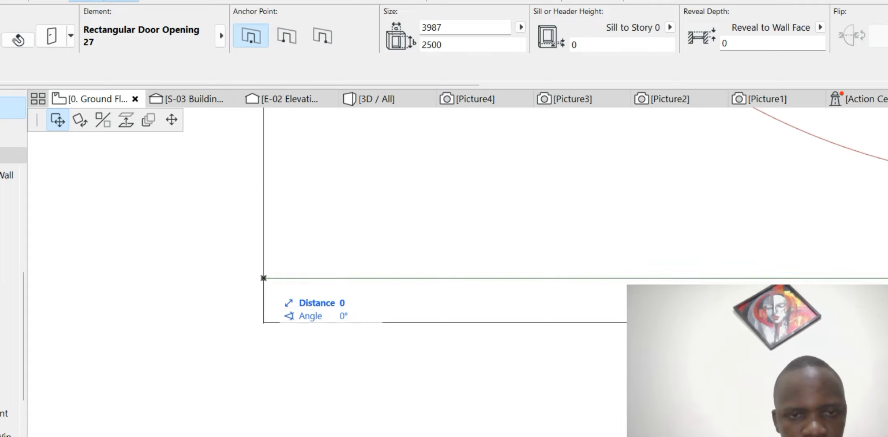
click(171, 120)
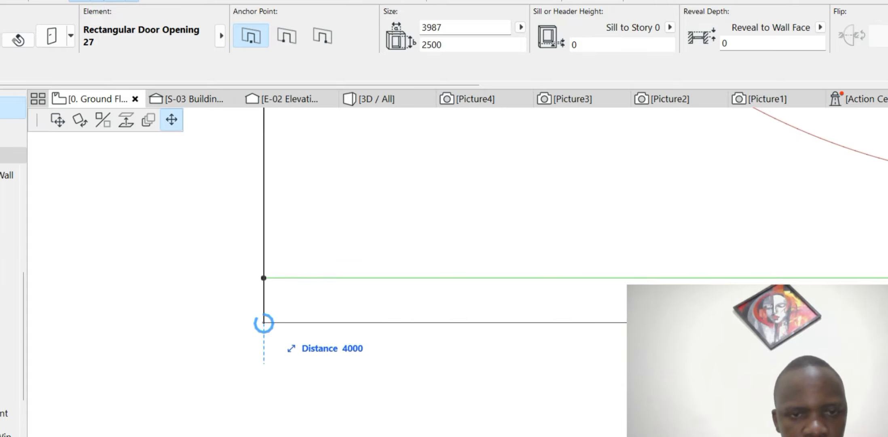
click(264, 322)
scroll(281, 311, down, 10)
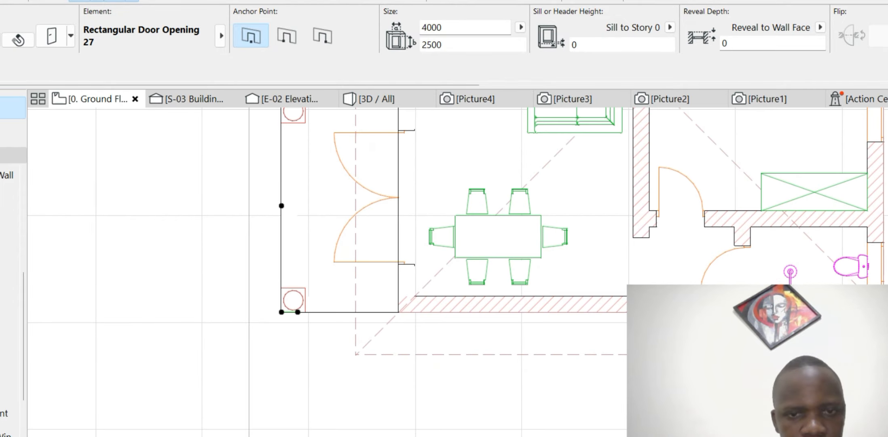
key(Escape)
- Zoom out and orbit the house in 3D to review it, then return to the floor plan
click(376, 99)
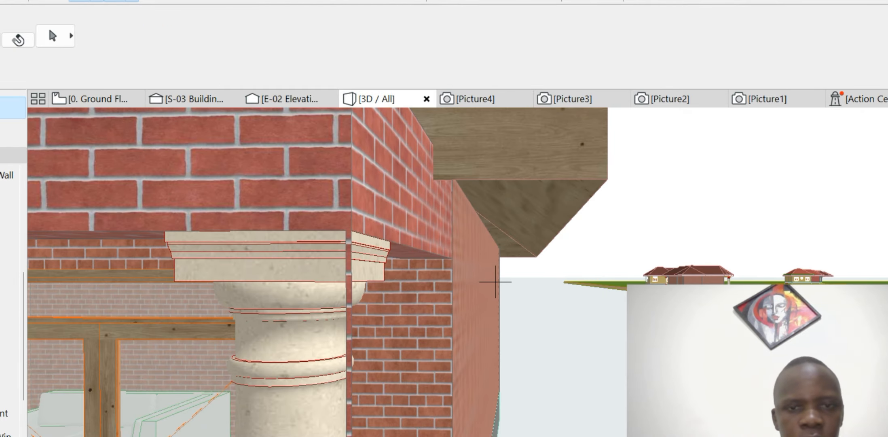
scroll(495, 282, down, 10)
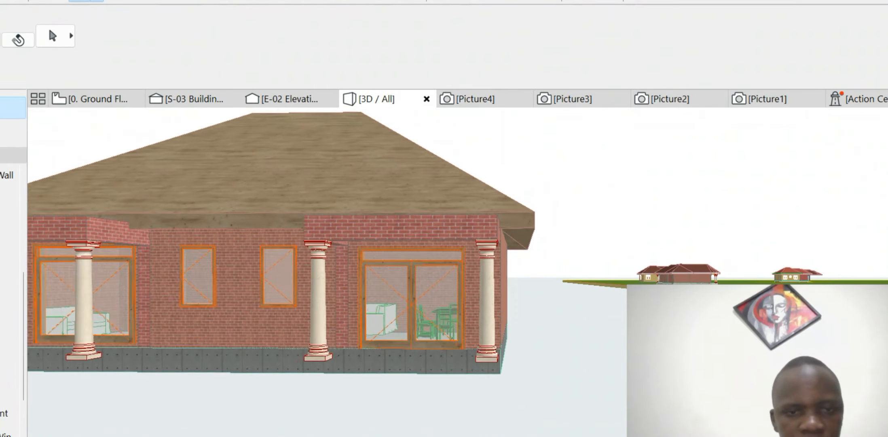
scroll(495, 282, down, 2)
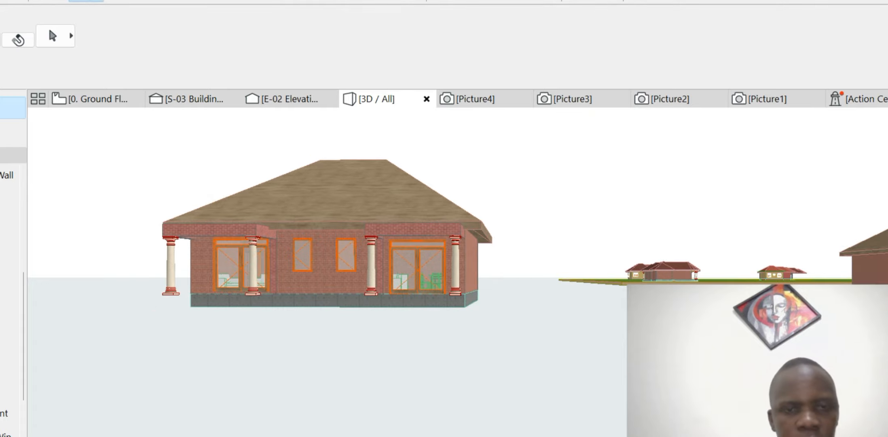
mouse_move(495, 282)
shift+middle_down()
mouse_move(483, 324)
mouse_move(465, 253)
mouse_move(470, 314)
mouse_move(479, 282)
shift+middle_up()
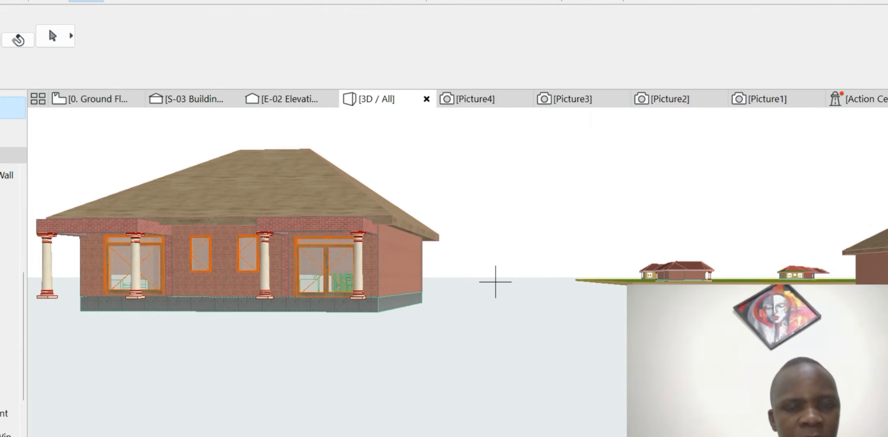
key(F2)
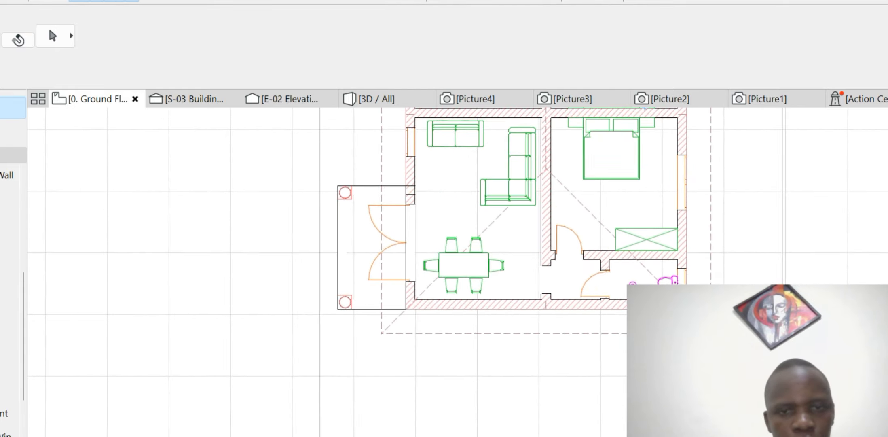
- Select the existing timber hip roof on the ground floor plan and delete it
scroll(418, 304, down, 4)
scroll(488, 161, up, 5)
click(502, 194)
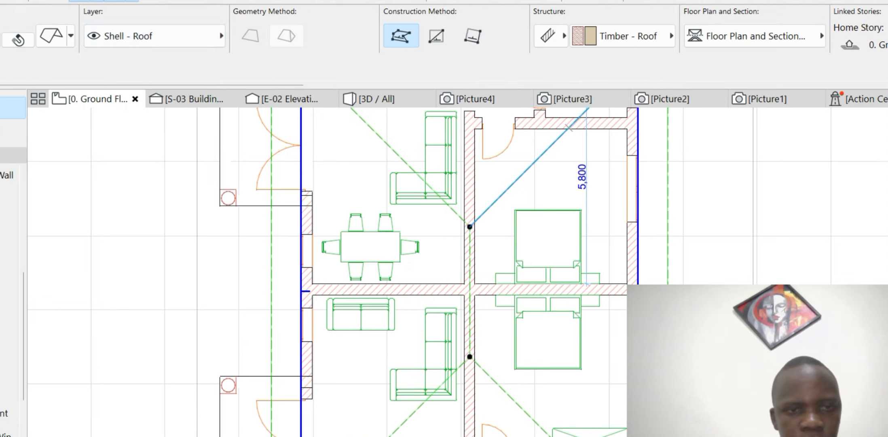
key(Escape)
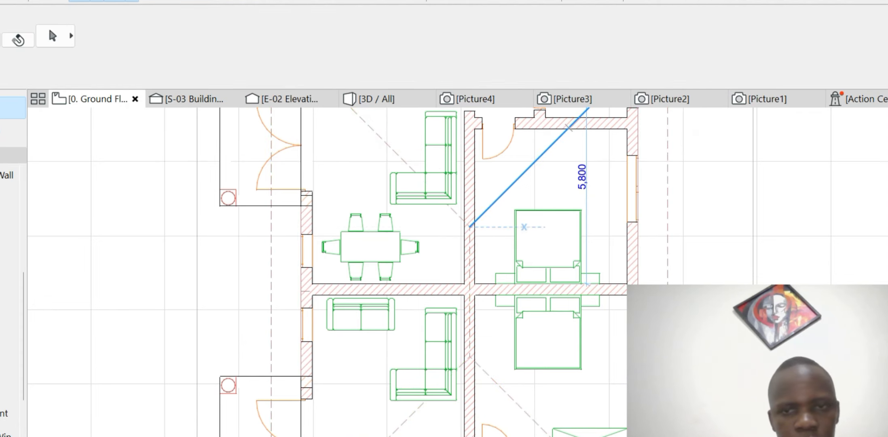
key(w)
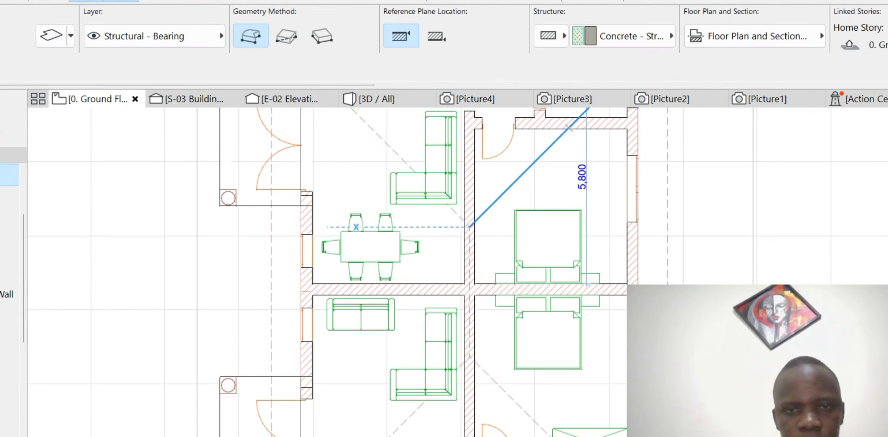
scroll(365, 236, down, 3)
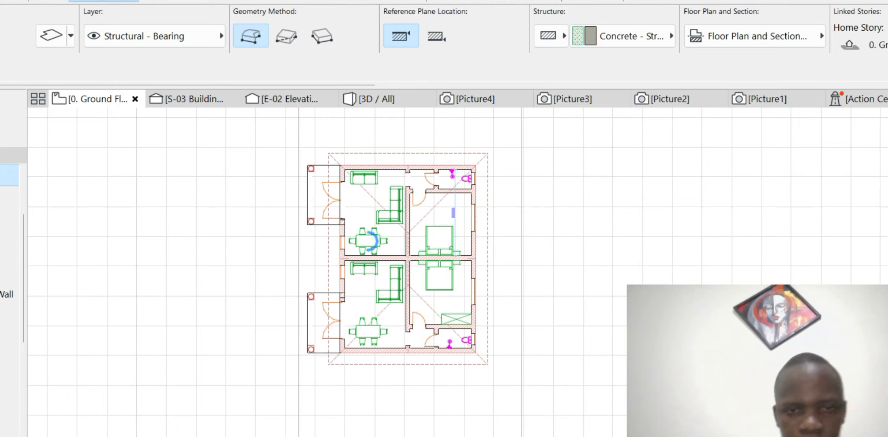
key(Escape)
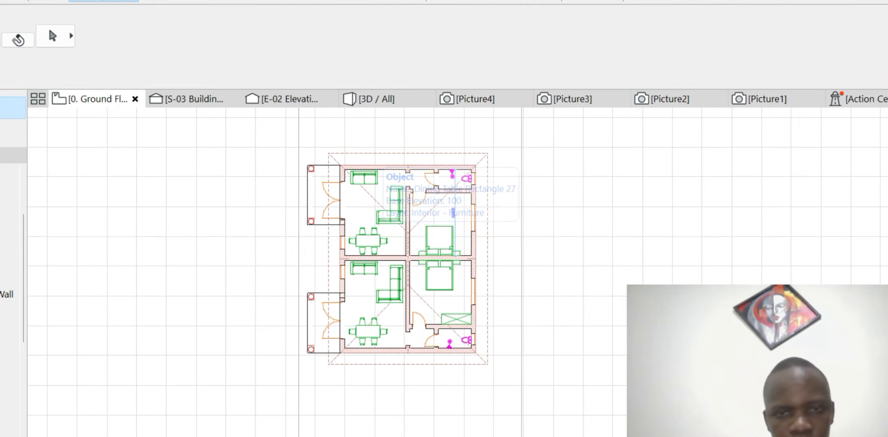
click(441, 153)
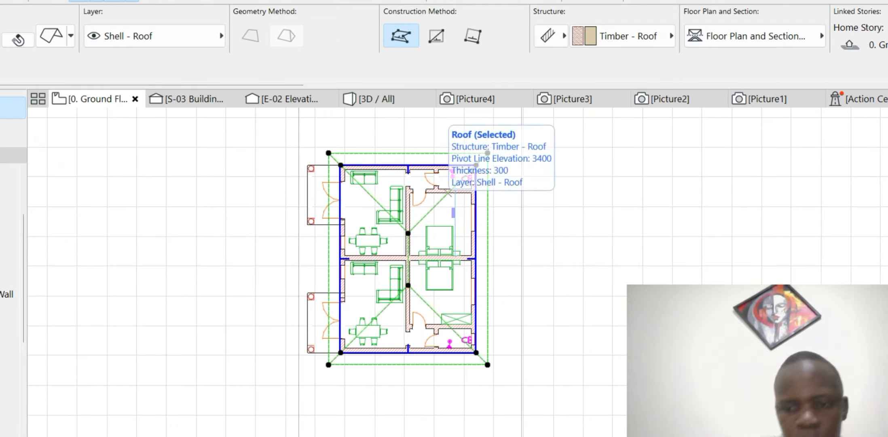
key(Delete)
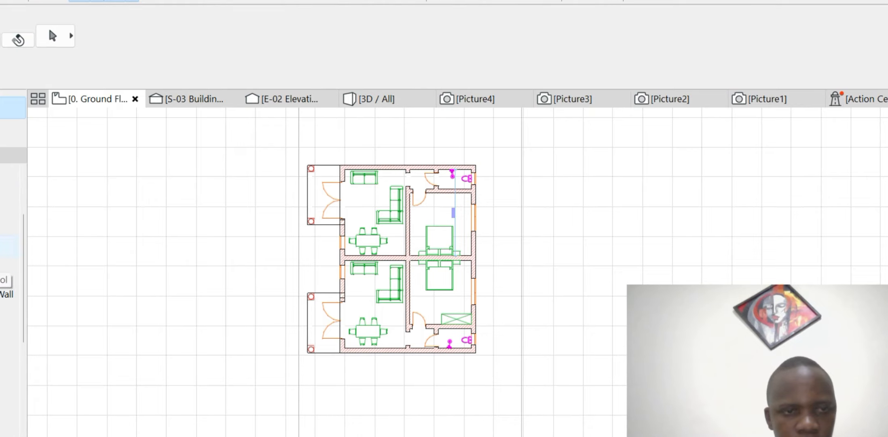
- Start the roof outline at the porch column corner, running to the top-right and bottom-right corners
click(5, 199)
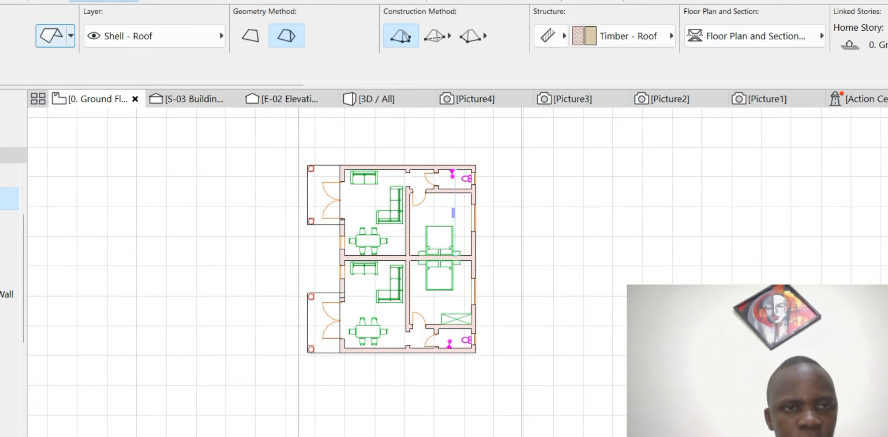
scroll(421, 157, up, 2)
scroll(267, 163, up, 5)
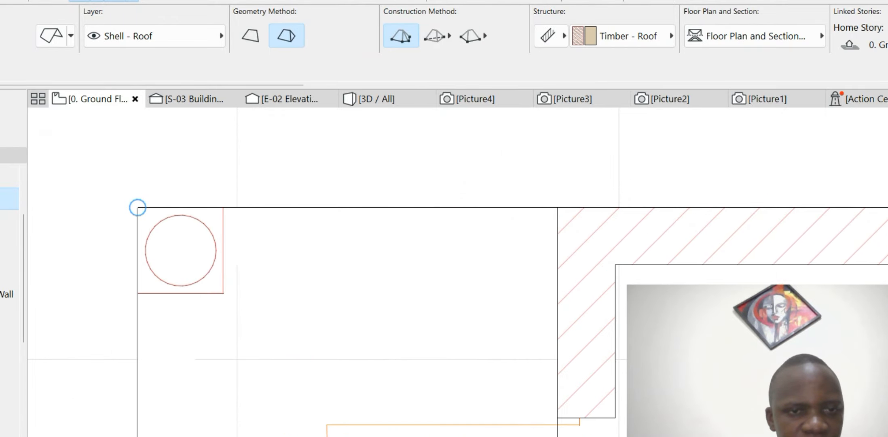
click(137, 207)
scroll(137, 207, down, 3)
scroll(140, 153, down, 2)
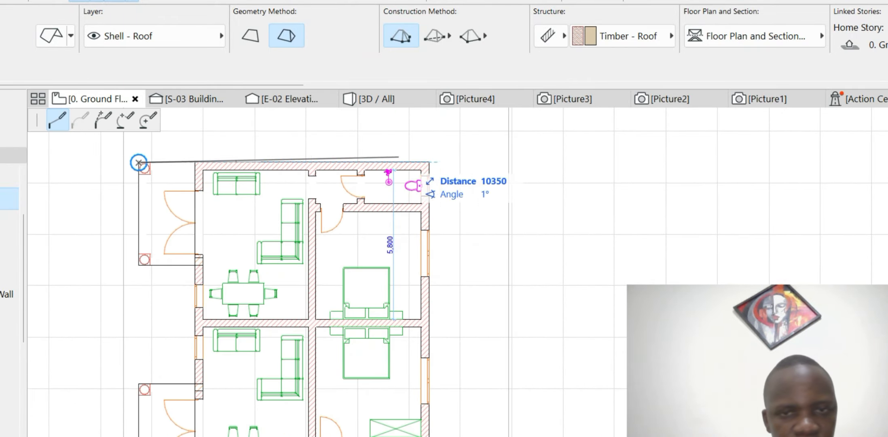
click(429, 162)
scroll(429, 162, down, 3)
scroll(449, 223, up, 2)
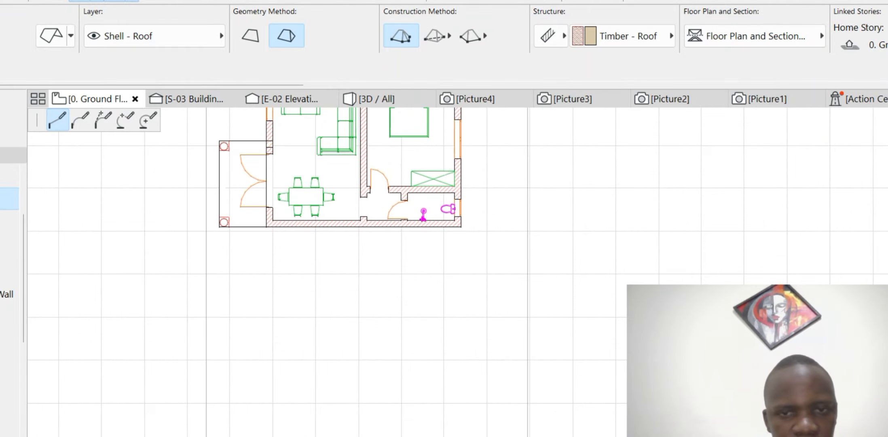
click(461, 227)
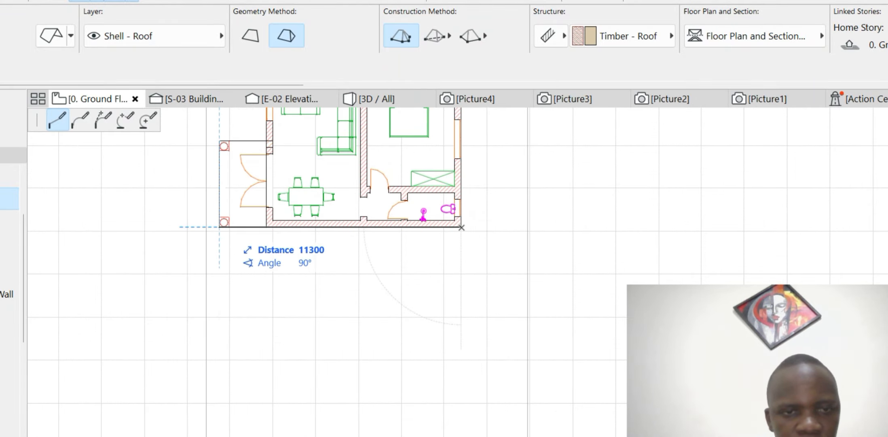
- Continue the roof outline around the bottom-left and porch corners and close the polygon
click(219, 226)
click(219, 140)
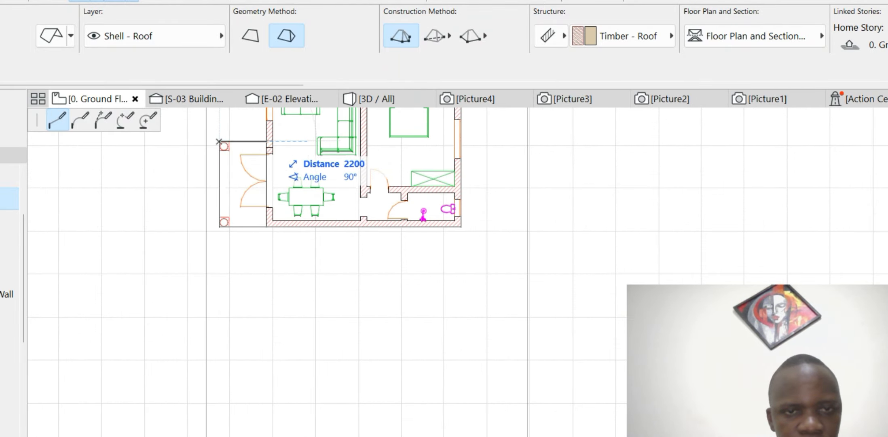
click(266, 141)
scroll(335, 298, down, 3)
scroll(335, 292, up, 5)
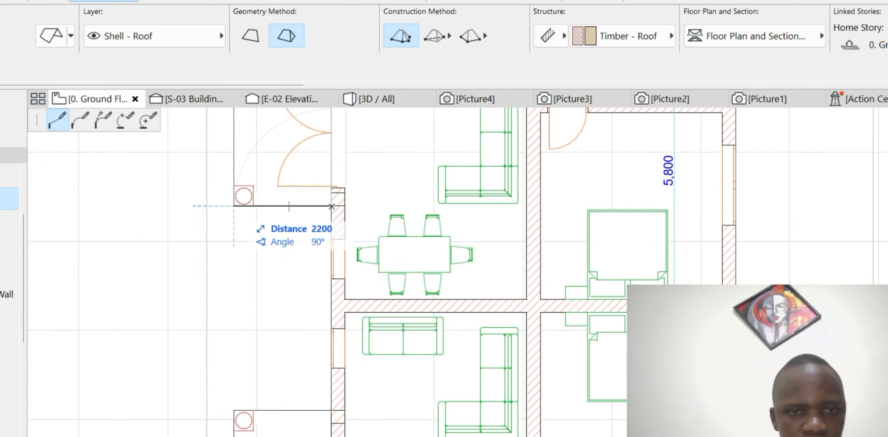
click(234, 205)
scroll(363, 261, down, 3)
scroll(311, 168, up, 2)
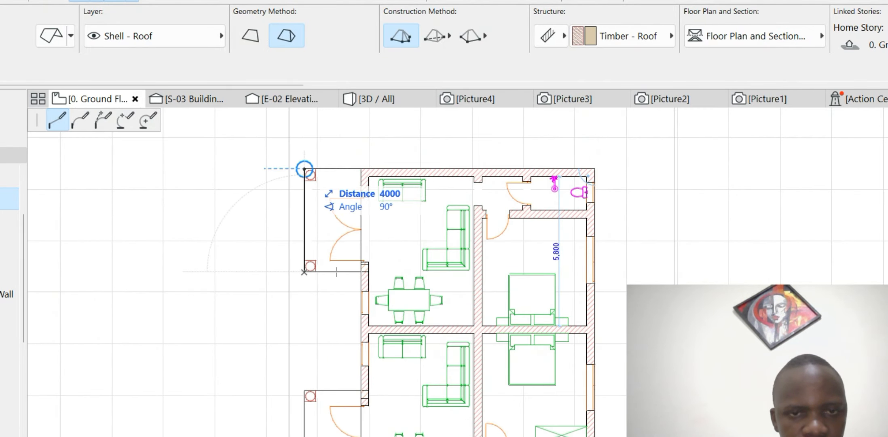
click(304, 174)
scroll(319, 172, down, 3)
scroll(376, 202, up, 3)
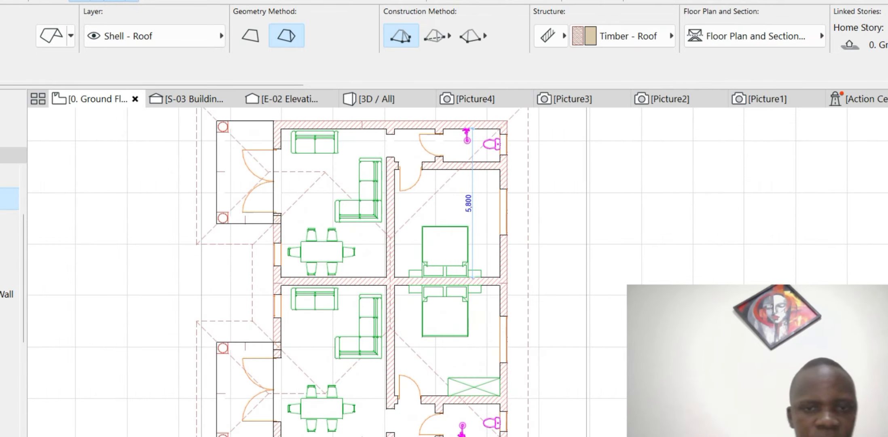
key(Escape)
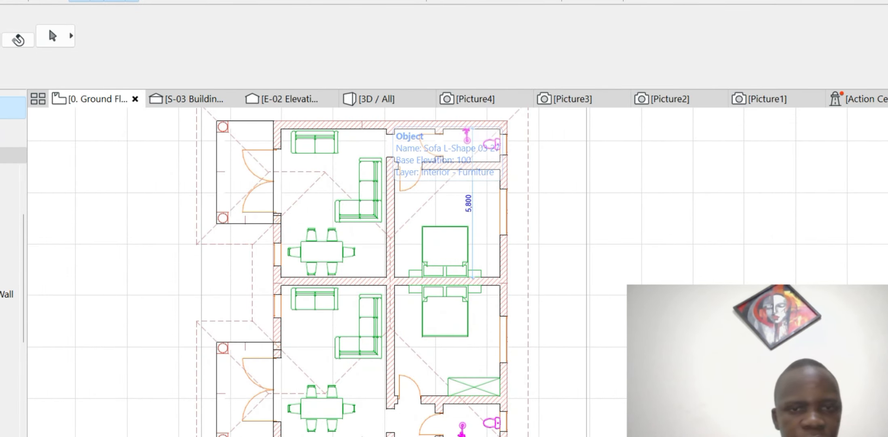
scroll(376, 122, down, 4)
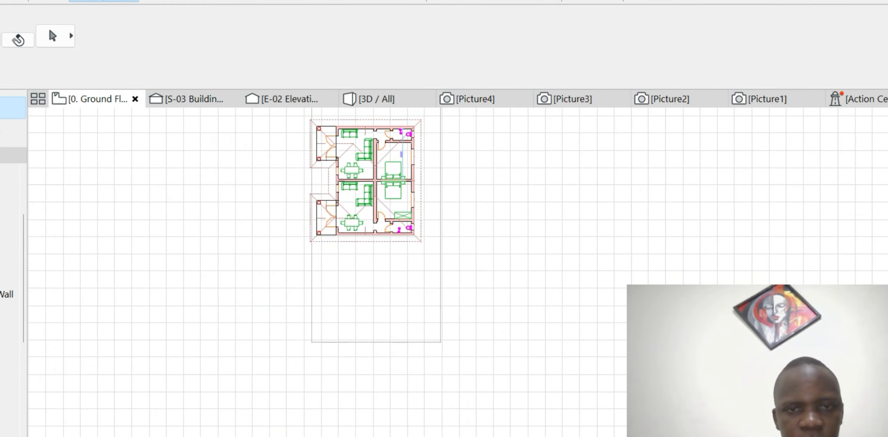
scroll(376, 121, up, 3)
- In 3D, switch off both Override Surfaces options in the roof settings
key(F3)
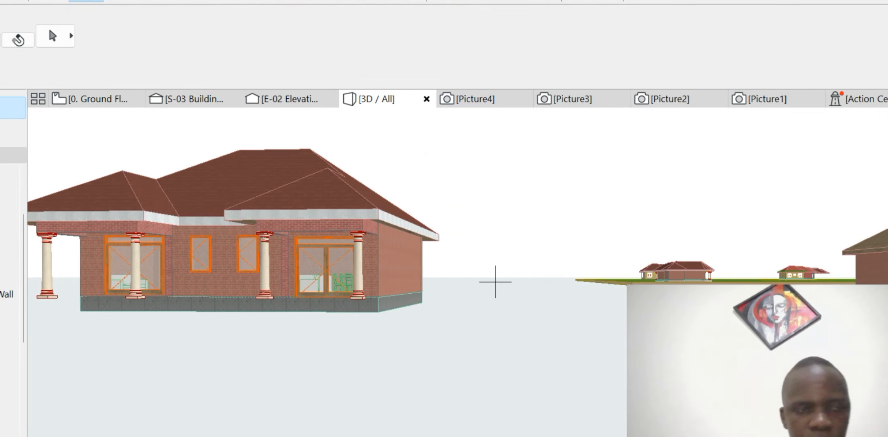
click(495, 281)
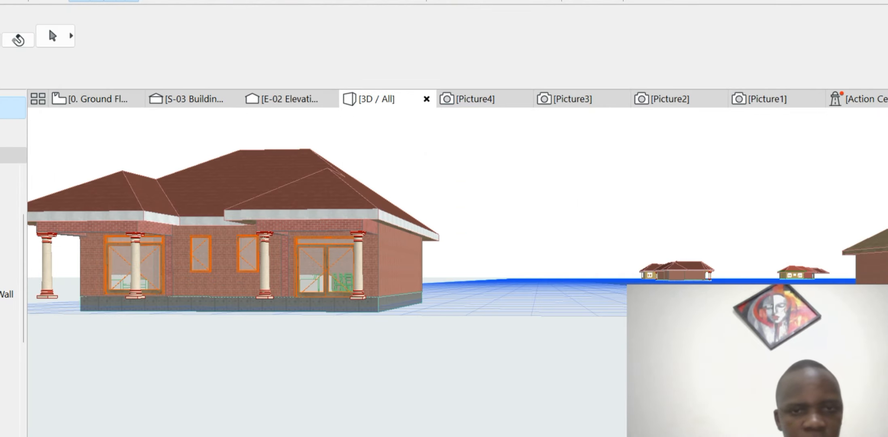
click(259, 186)
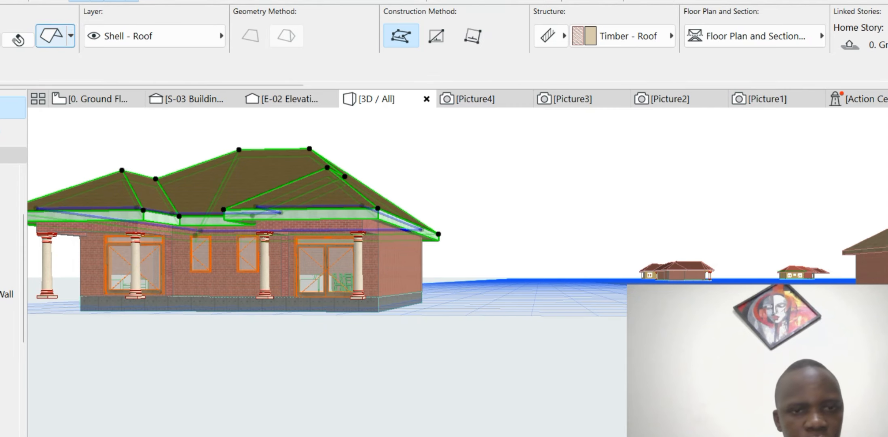
key(ctrl+t)
click(175, 150)
click(175, 173)
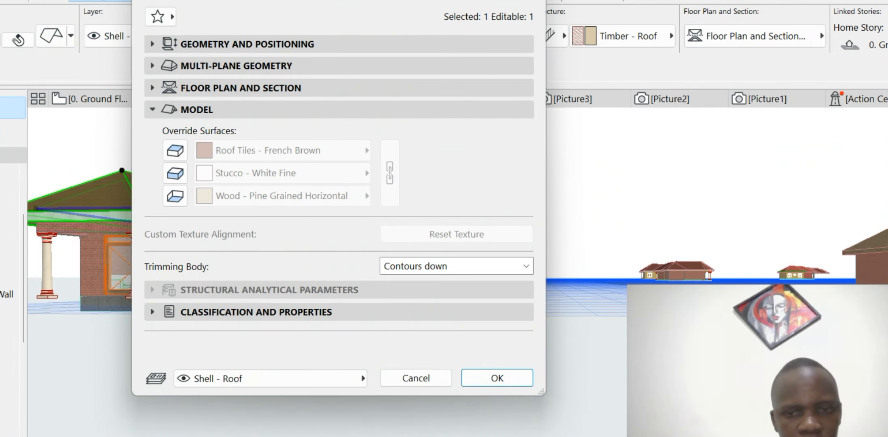
click(497, 377)
key(Escape)
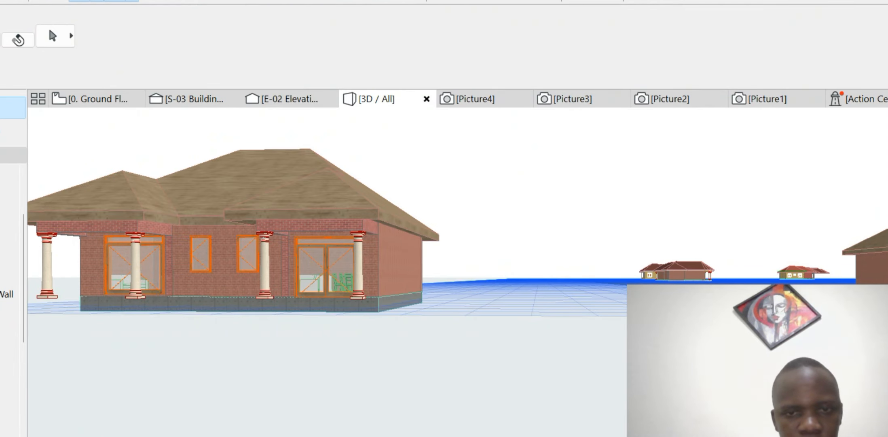
- Check the floor slab selection, then return to the ground floor plan
scroll(396, 282, up, 3)
click(399, 307)
scroll(398, 308, down, 5)
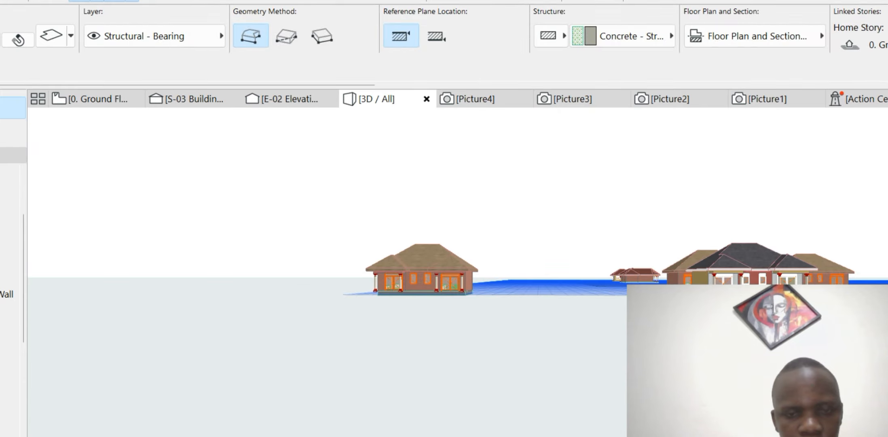
key(Escape)
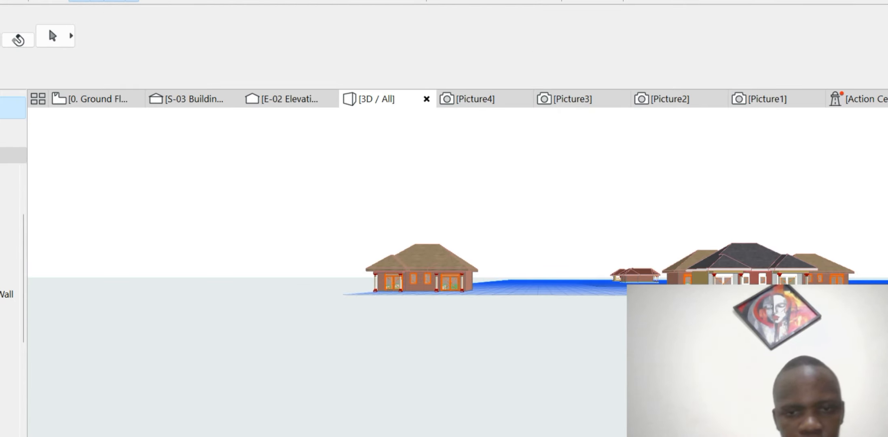
scroll(481, 279, up, 6)
scroll(388, 234, down, 5)
scroll(388, 235, up, 1)
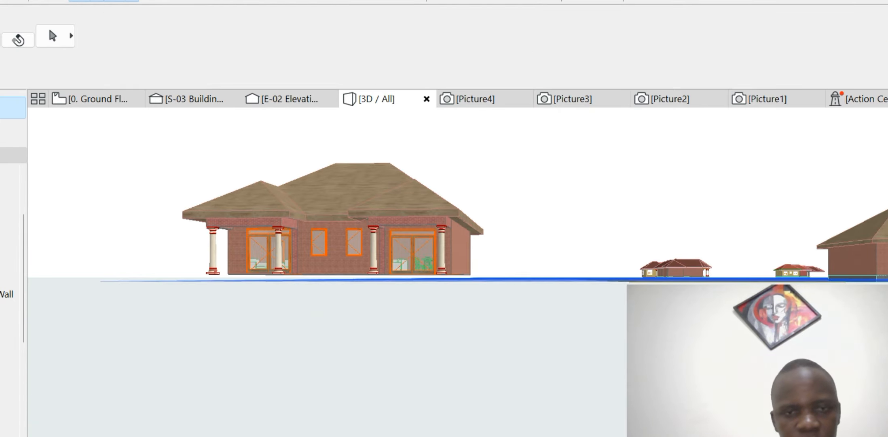
click(97, 99)
scroll(321, 143, up, 4)
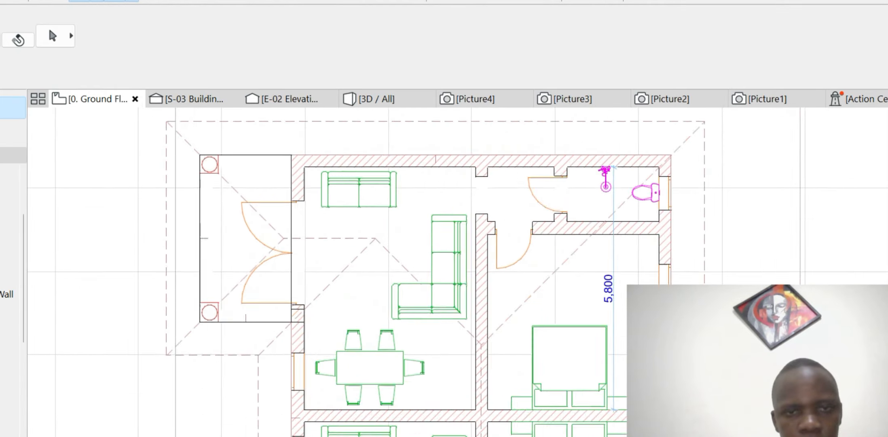
- Start a slab outline at the porch's top-left corner, then place the top-right and bottom-right corners
click(4, 175)
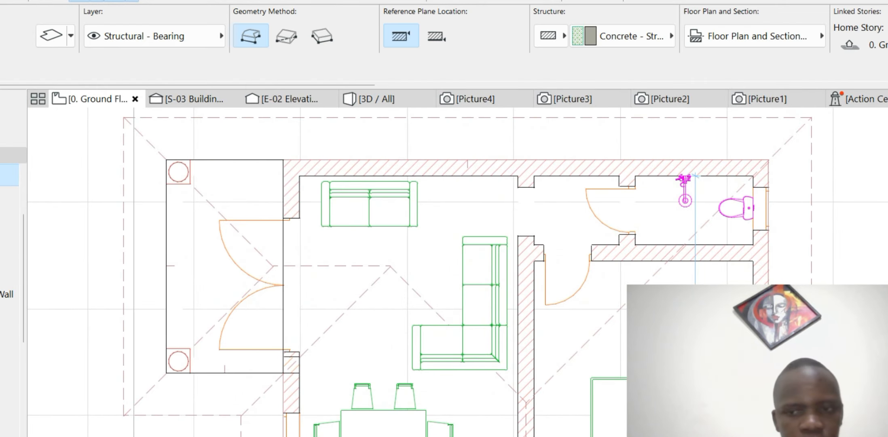
scroll(173, 137, up, 4)
click(159, 185)
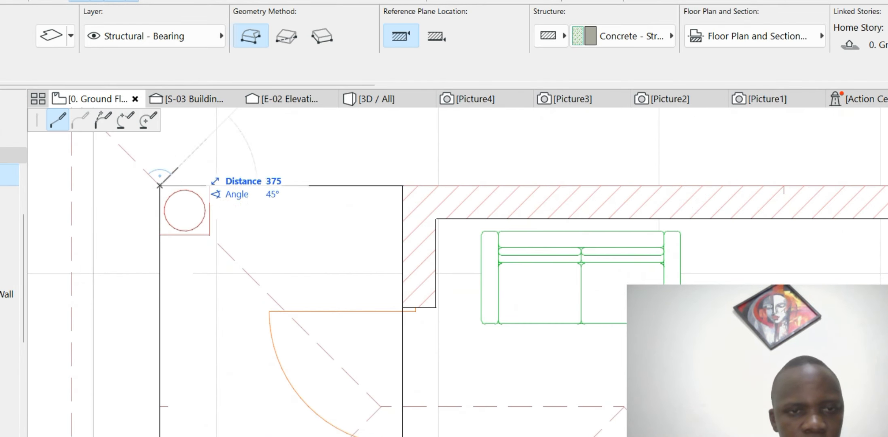
scroll(202, 146, down, 6)
click(606, 158)
scroll(406, 151, down, 4)
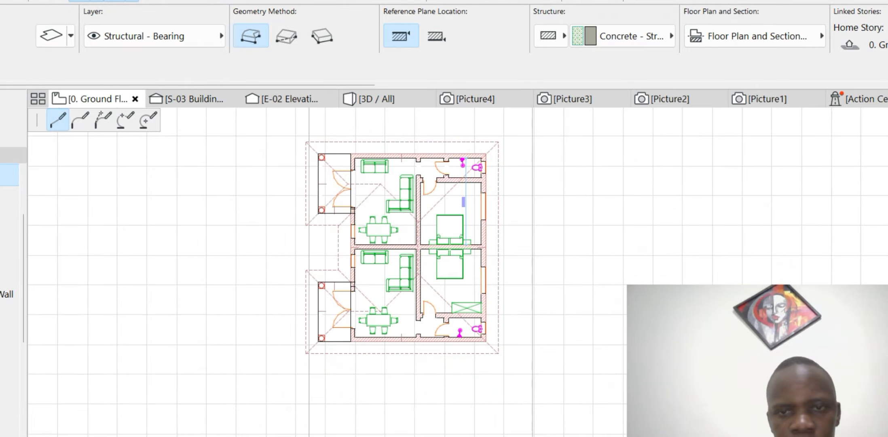
scroll(488, 344, up, 4)
click(483, 334)
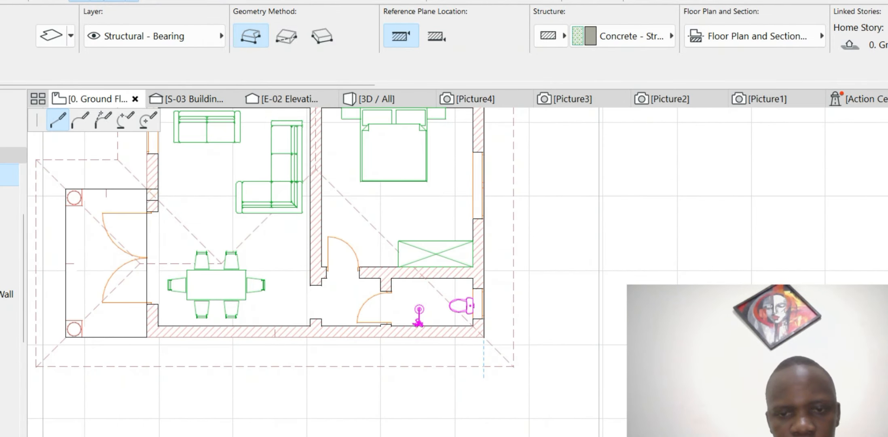
- Trace the bottom-left and porch corners, and close the slab outline at its starting corner
scroll(385, 334, down, 3)
scroll(293, 298, up, 3)
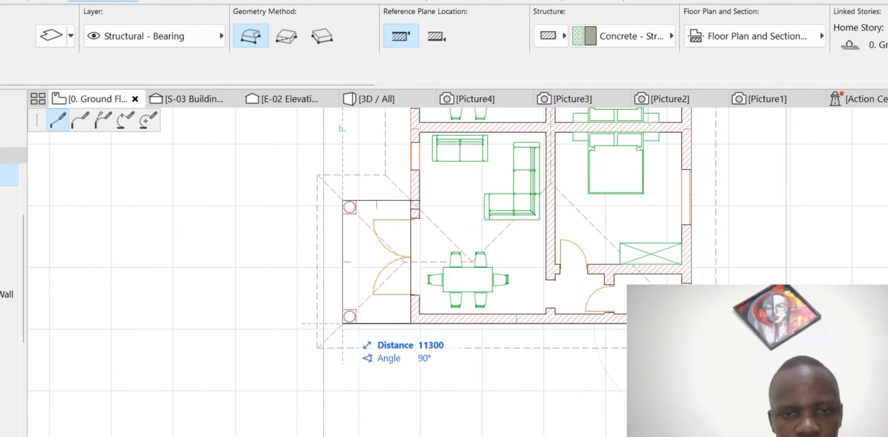
click(342, 324)
click(342, 200)
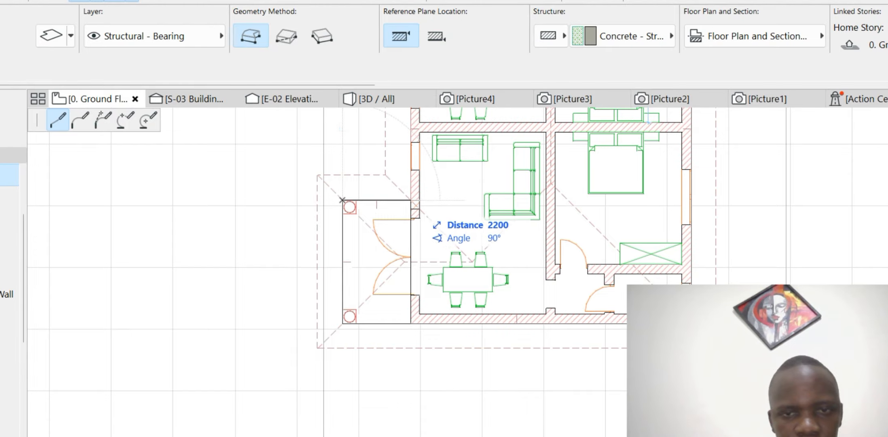
click(410, 200)
scroll(420, 307, down, 3)
scroll(412, 230, up, 3)
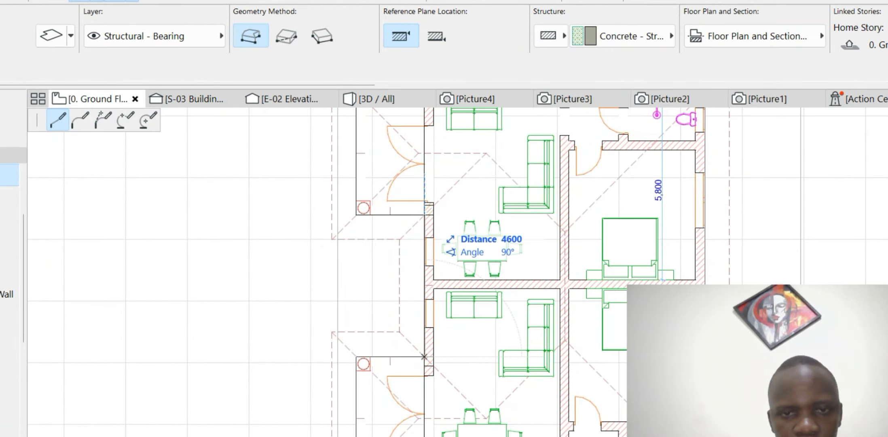
click(424, 215)
click(357, 214)
scroll(356, 215, down, 3)
scroll(373, 174, up, 3)
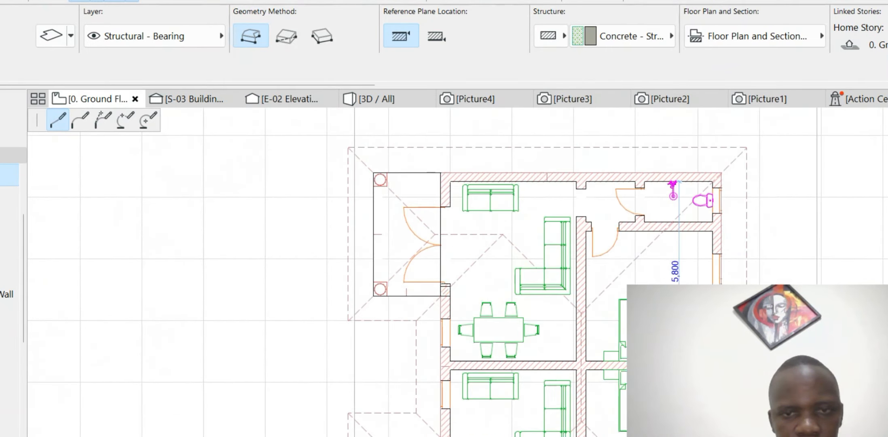
click(373, 172)
scroll(373, 172, down, 5)
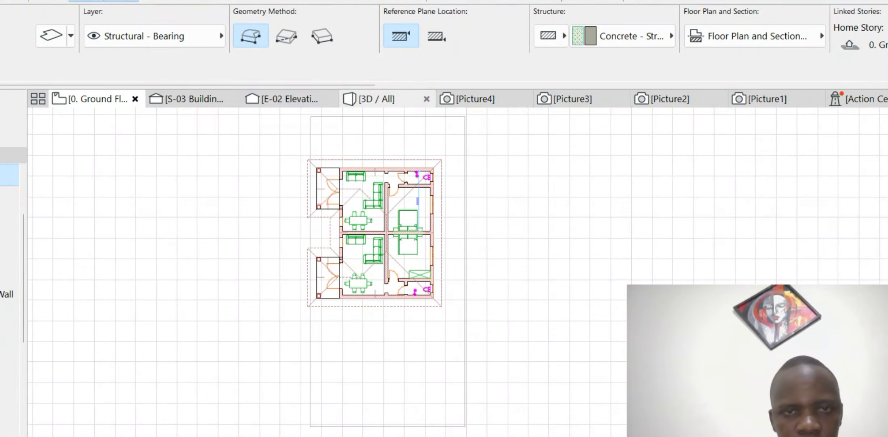
- Adjust the default slab's ceiling tile and stonework side-surface overrides, then confirm
click(51, 36)
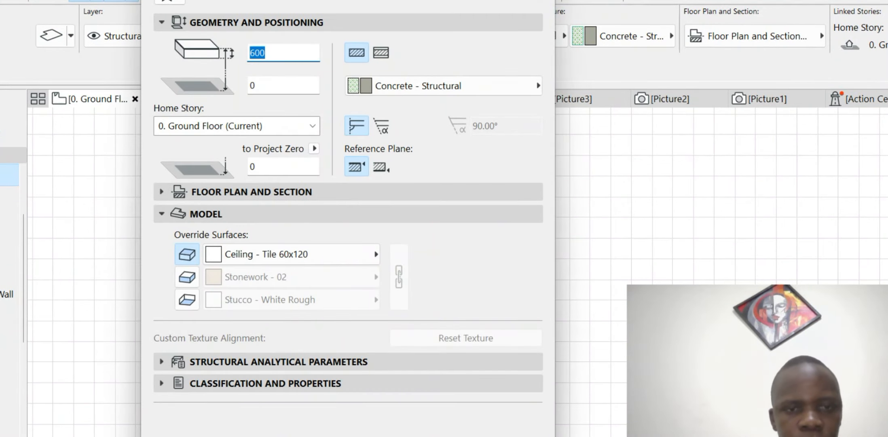
click(186, 277)
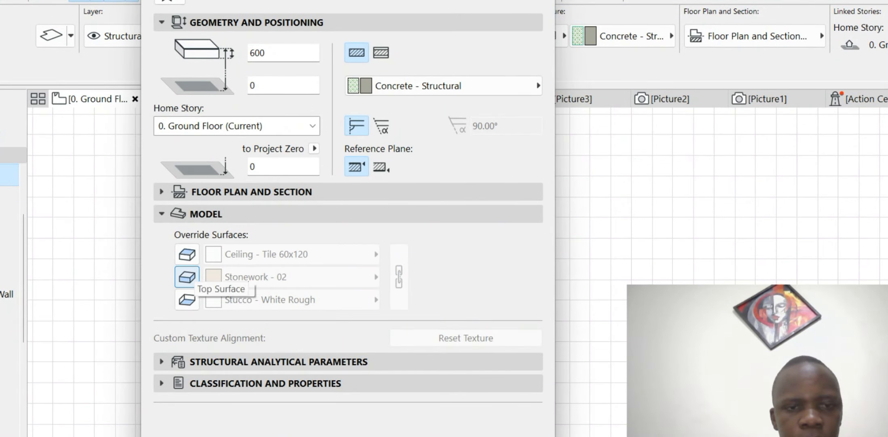
click(187, 277)
key(Return)
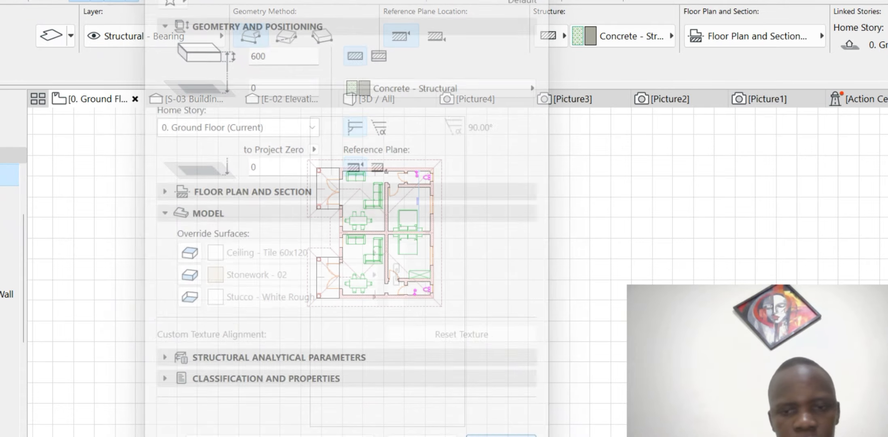
scroll(427, 219, up, 5)
scroll(450, 265, down, 5)
scroll(404, 245, up, 5)
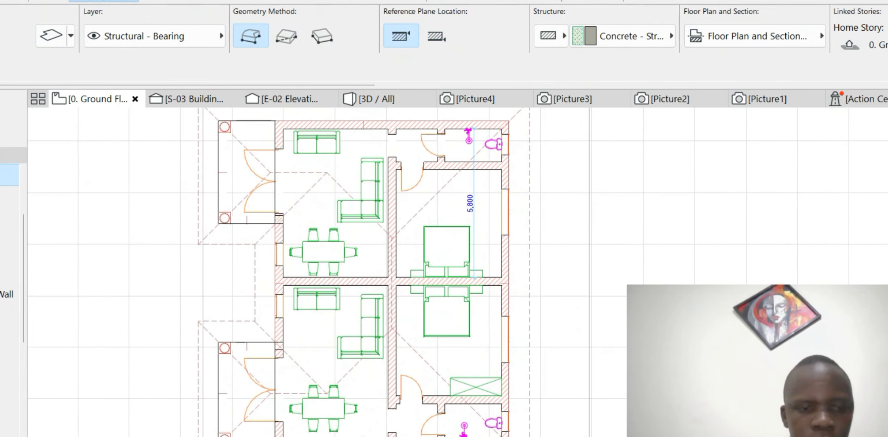
- Stop drawing slabs, zoom the 3D view onto the house, and select the hip roof
key(Escape)
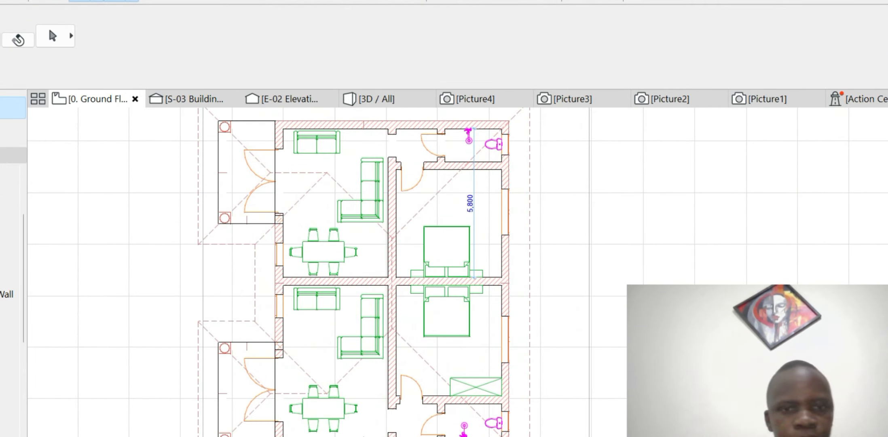
scroll(364, 260, down, 4)
click(390, 99)
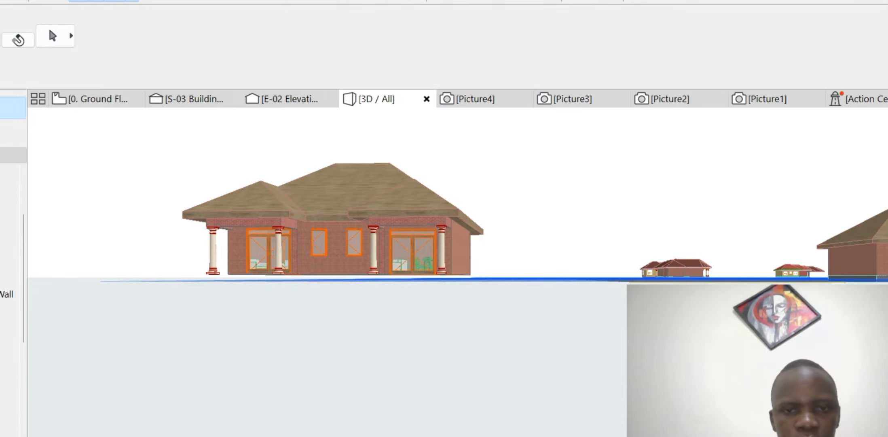
scroll(336, 218, up, 5)
scroll(336, 218, down, 2)
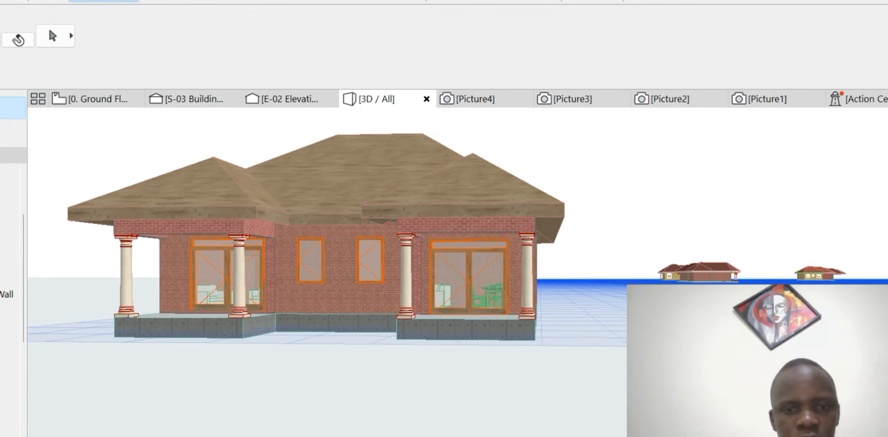
scroll(344, 256, down, 1)
scroll(343, 256, up, 2)
scroll(344, 256, down, 2)
scroll(344, 256, down, 3)
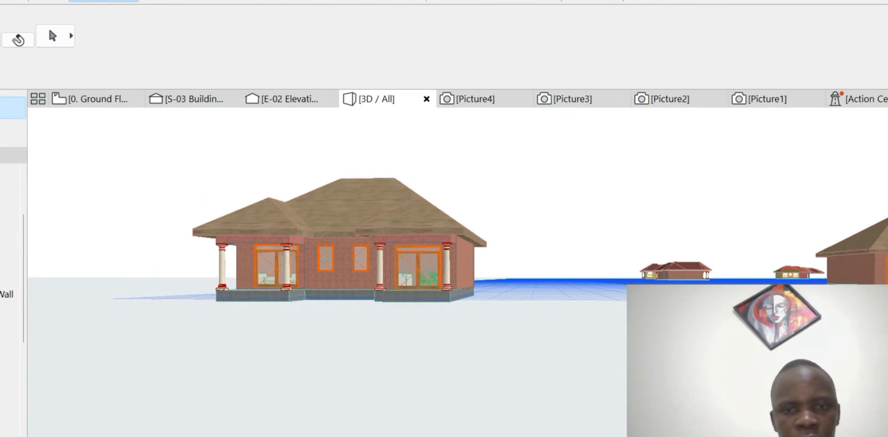
scroll(323, 250, up, 4)
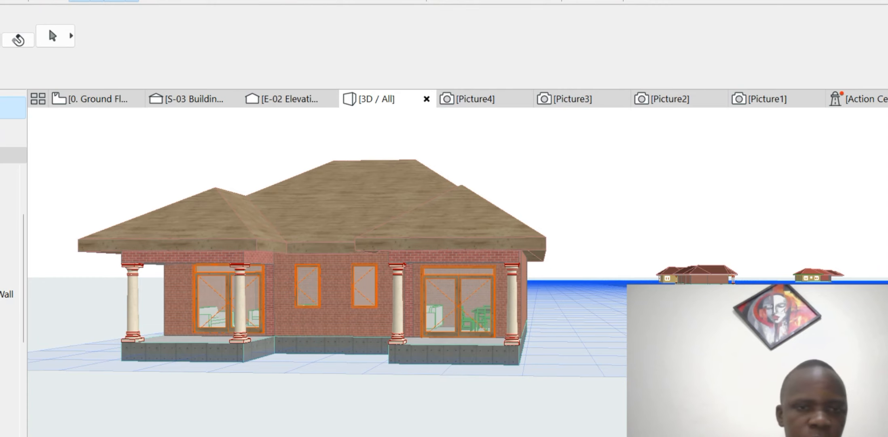
scroll(324, 251, up, 2)
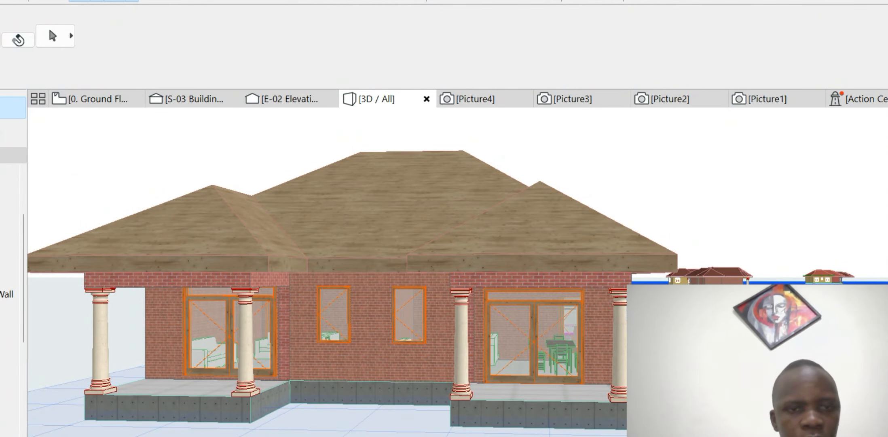
click(356, 227)
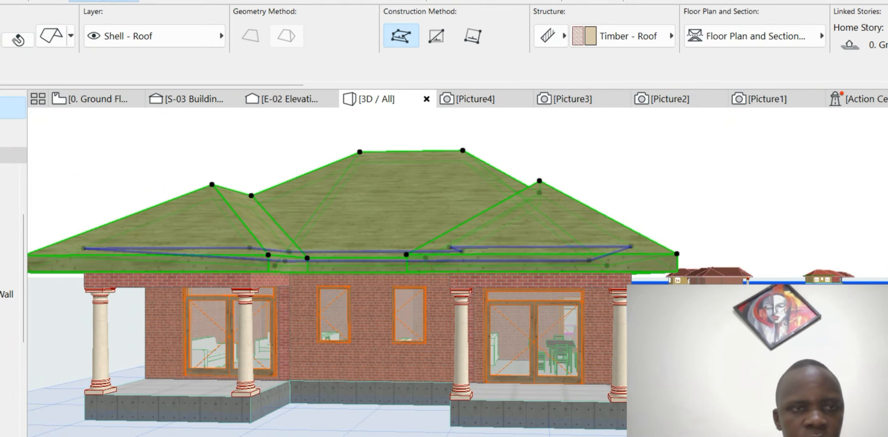
- Give the roof a Roof Tiles - French Brown top surface, with Stucco - White Fine as the second surface
key(ctrl+t)
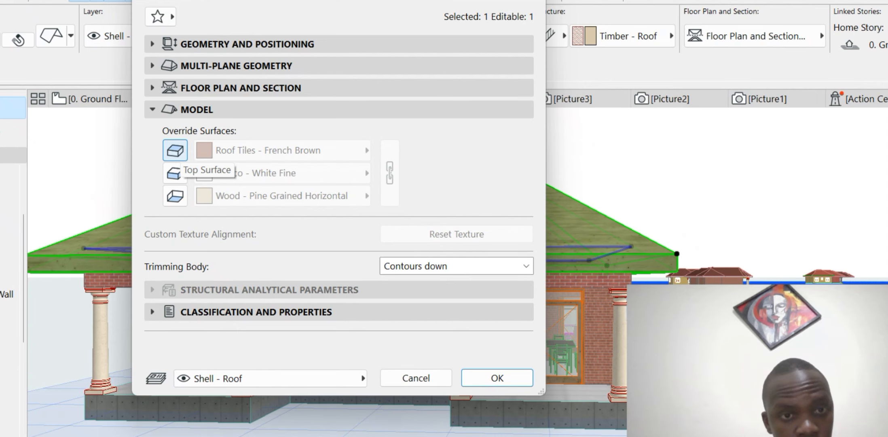
click(175, 150)
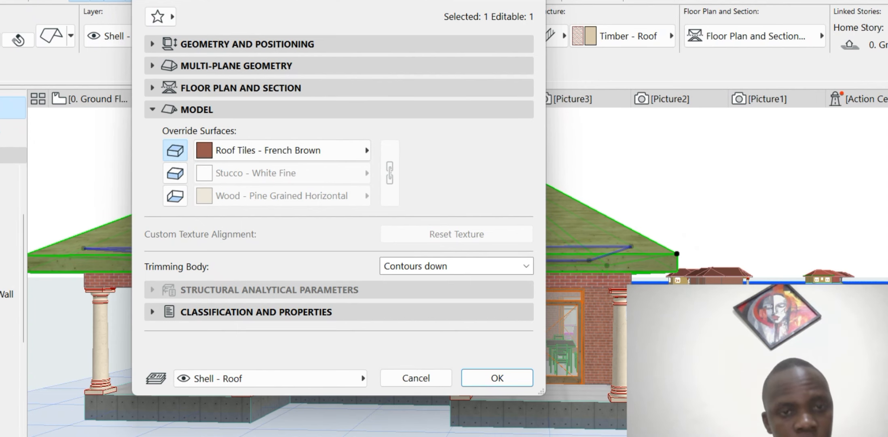
click(291, 150)
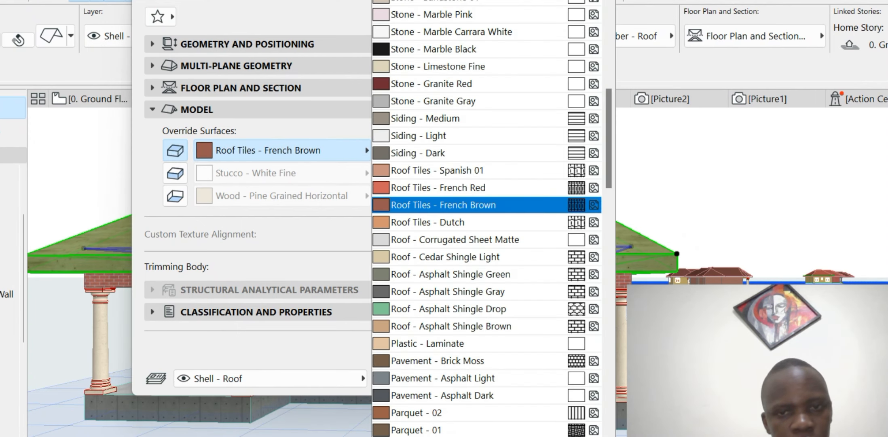
click(443, 205)
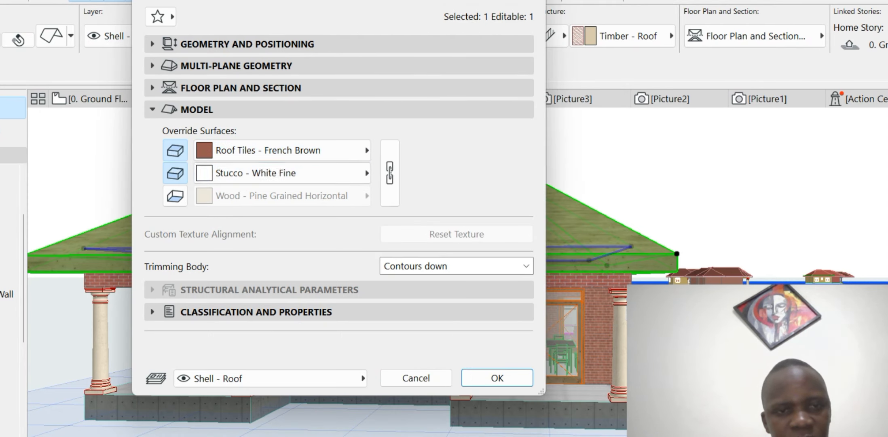
click(175, 173)
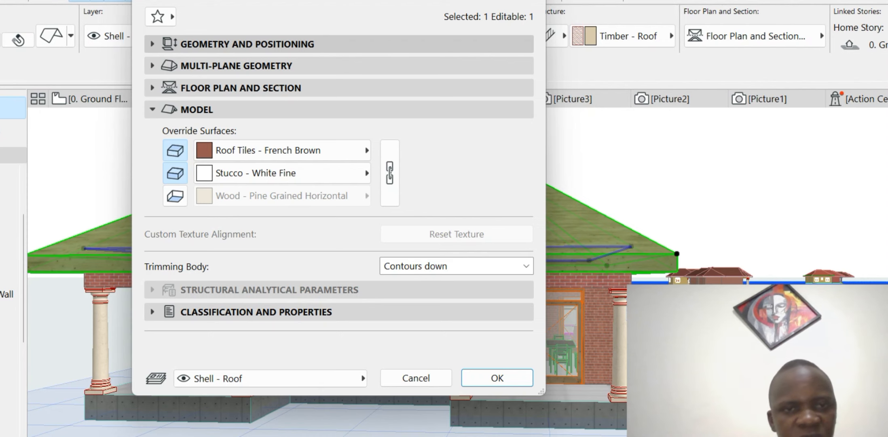
click(247, 43)
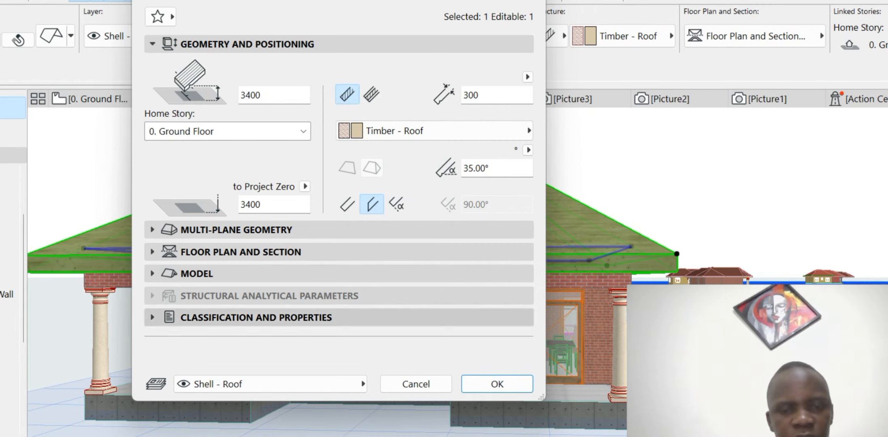
click(497, 384)
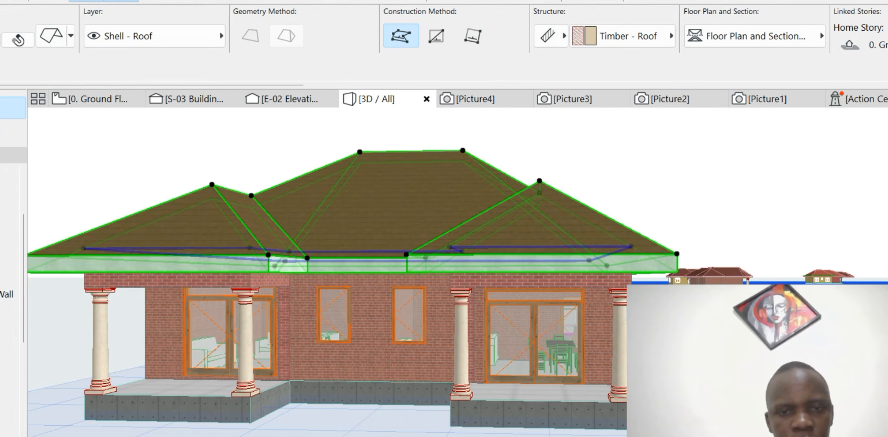
scroll(351, 207, up, 3)
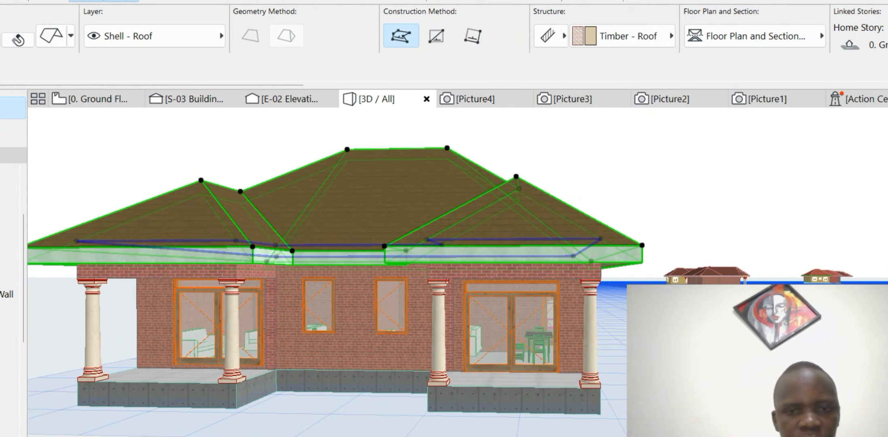
scroll(351, 207, up, 1)
scroll(351, 207, down, 2)
scroll(421, 283, up, 3)
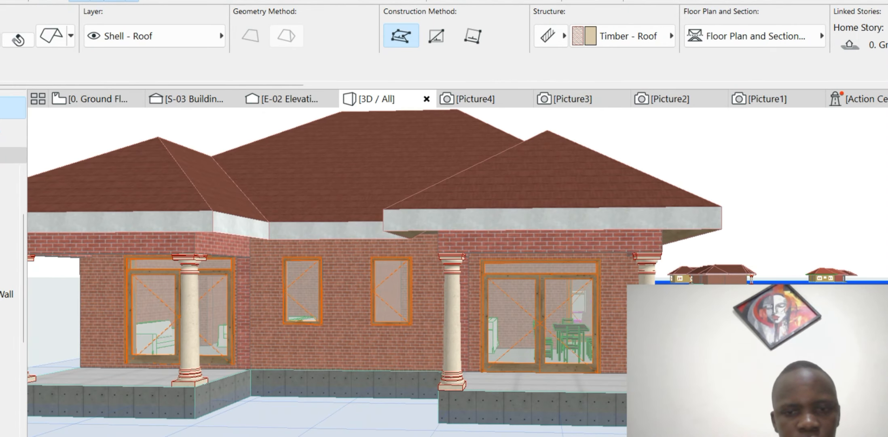
scroll(219, 271, down, 2)
scroll(388, 347, up, 4)
scroll(348, 356, down, 5)
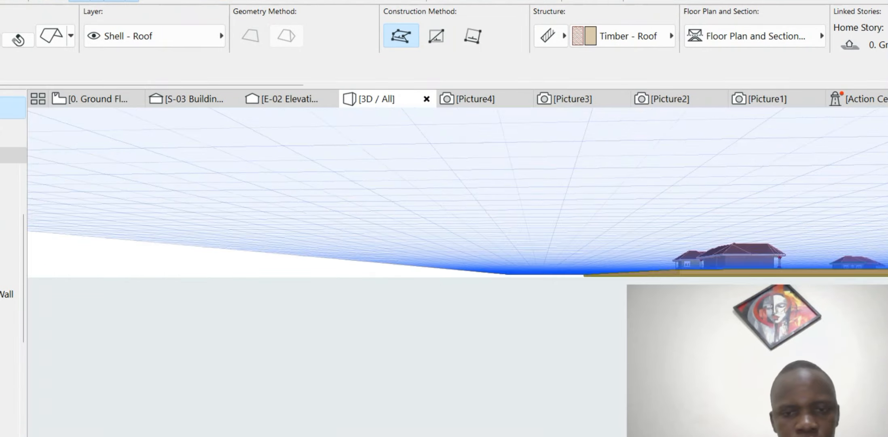
scroll(291, 355, up, 4)
scroll(364, 348, down, 4)
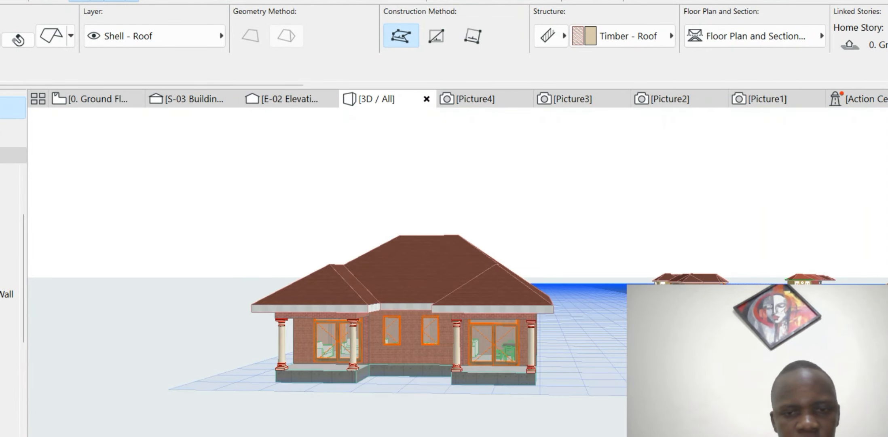
click(494, 316)
- Select the porch foundation slab and override its edge surface with Stonework - 12
scroll(520, 339, up, 2)
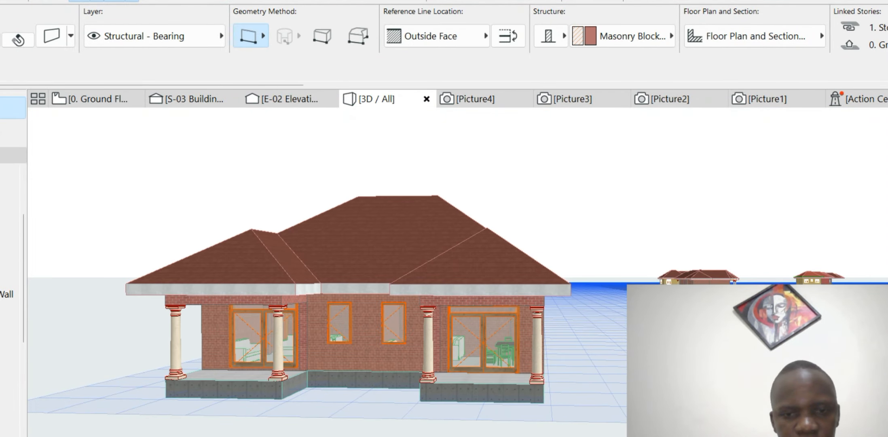
click(482, 401)
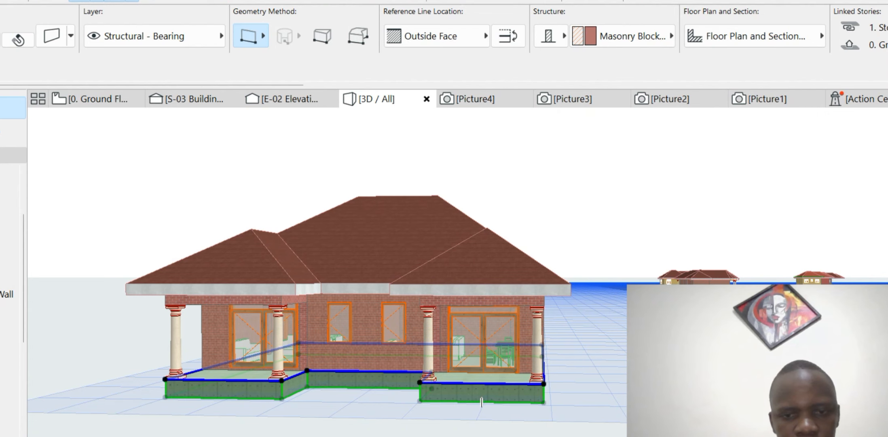
double_click(481, 402)
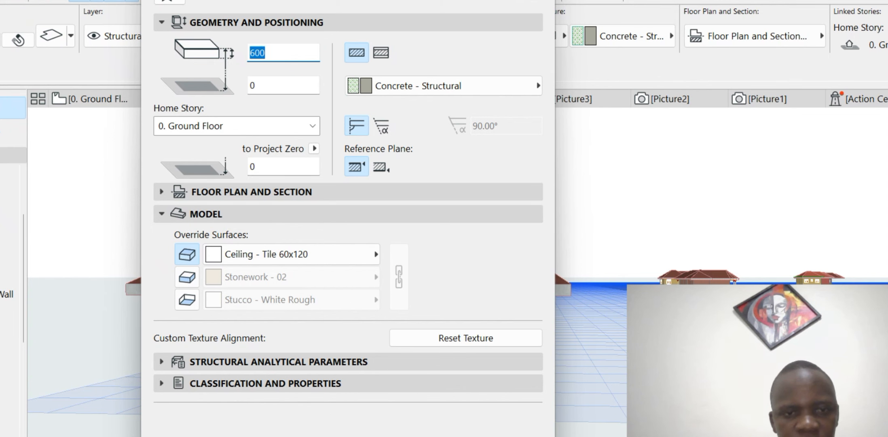
click(187, 276)
click(291, 277)
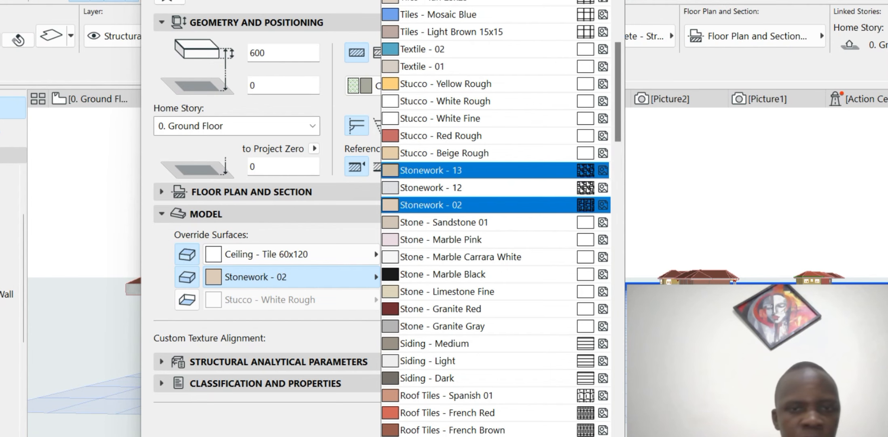
click(441, 189)
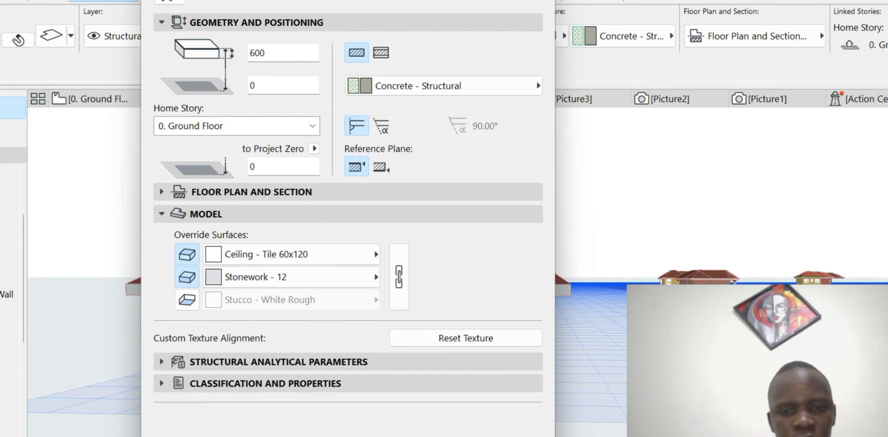
click(510, 436)
scroll(483, 381, up, 3)
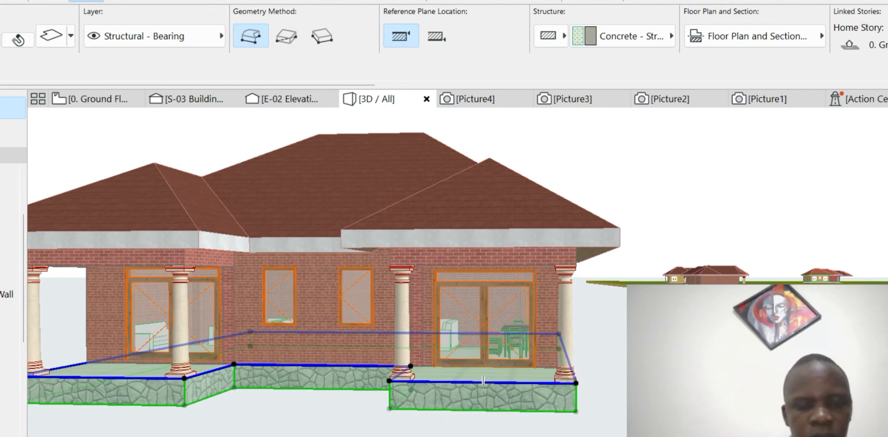
- Clear the slab selection, zoom in on the front porch, and select its double door
scroll(482, 380, down, 3)
scroll(485, 381, up, 5)
middle_drag(485, 381, 626, 427)
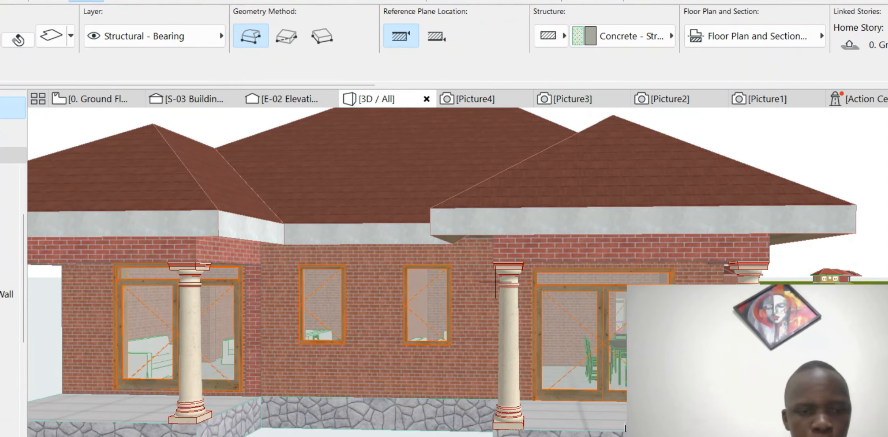
key(Escape)
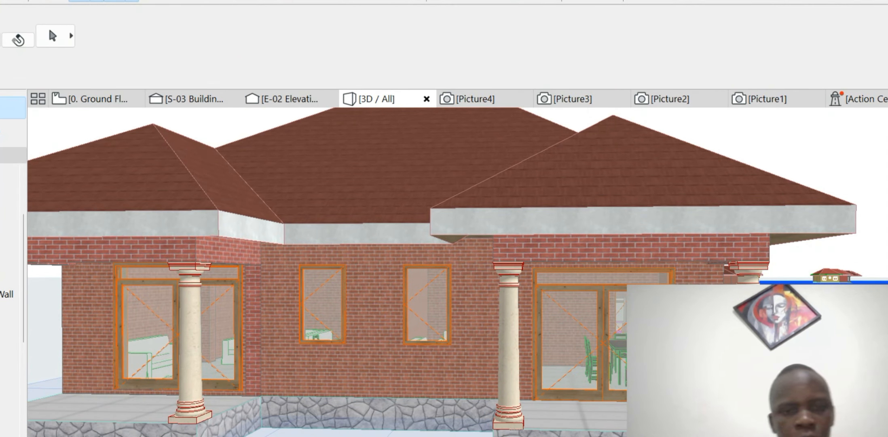
scroll(448, 209, down, 2)
scroll(647, 259, up, 4)
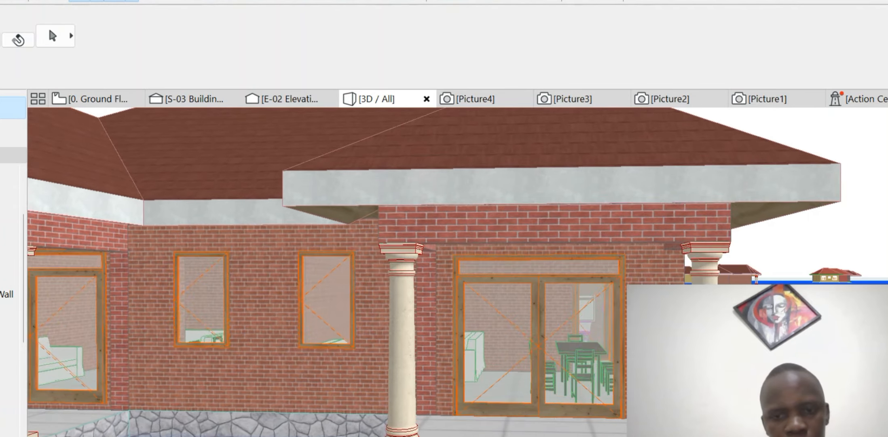
scroll(396, 227, down, 2)
scroll(448, 258, down, 4)
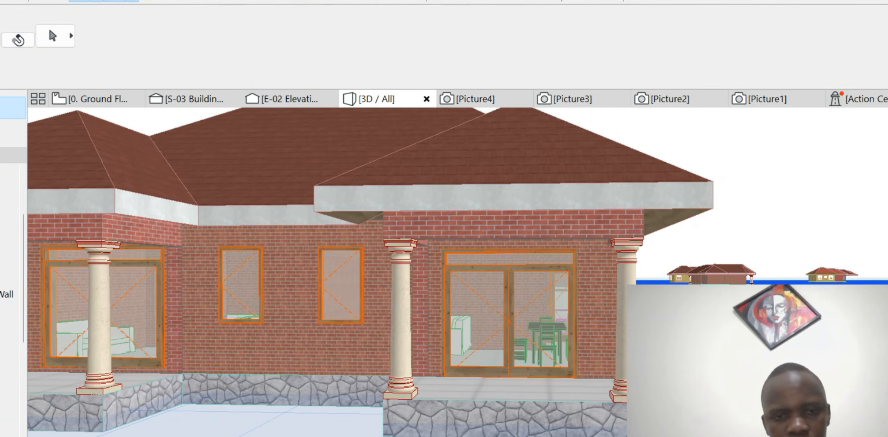
scroll(448, 259, up, 3)
scroll(251, 332, up, 3)
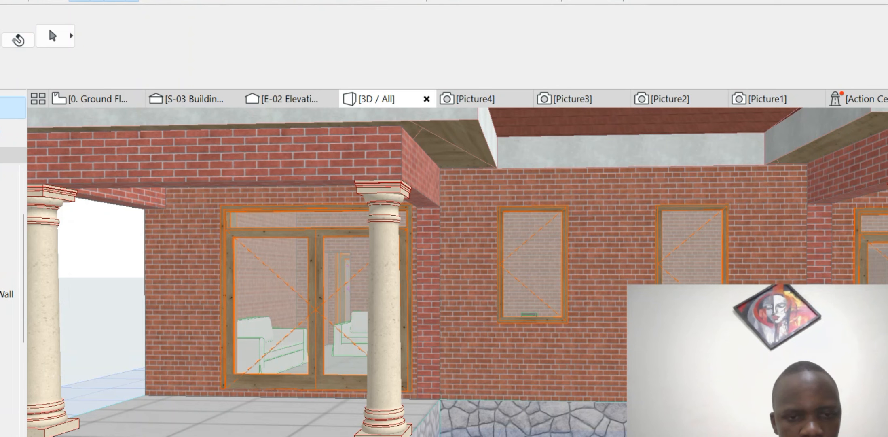
scroll(616, 397, up, 2)
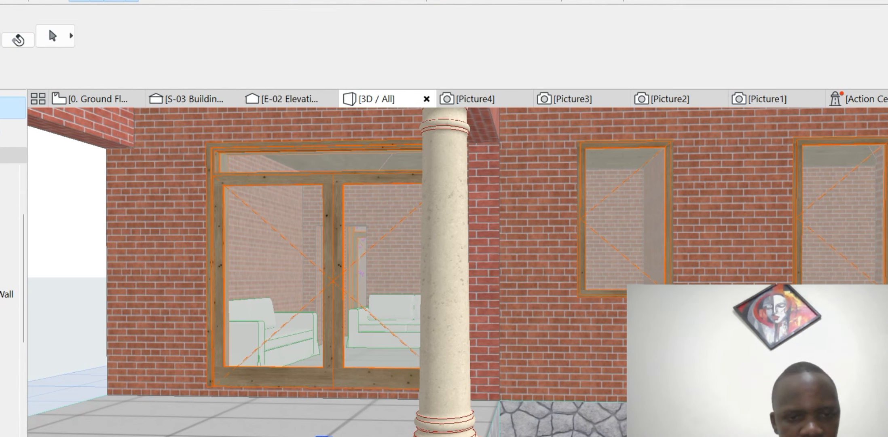
scroll(253, 392, up, 3)
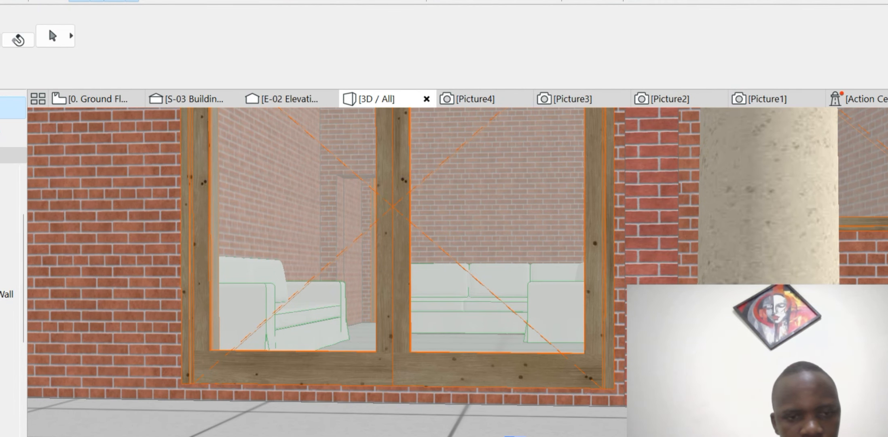
click(348, 351)
scroll(346, 323, down, 3)
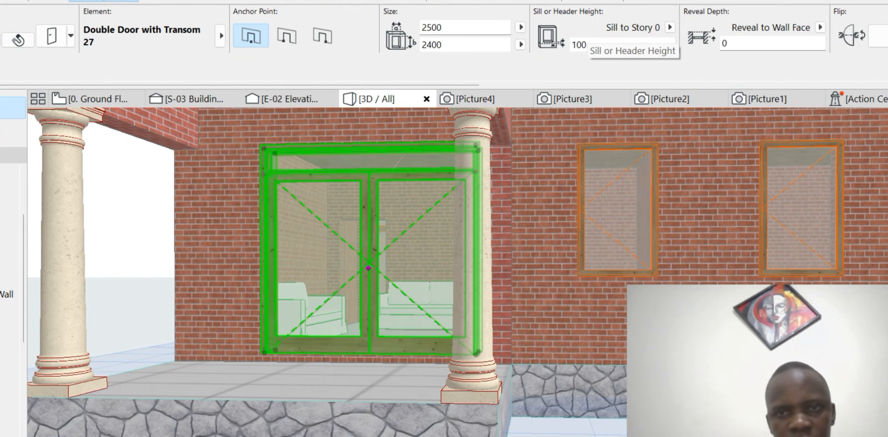
double_click(583, 45)
text(0)
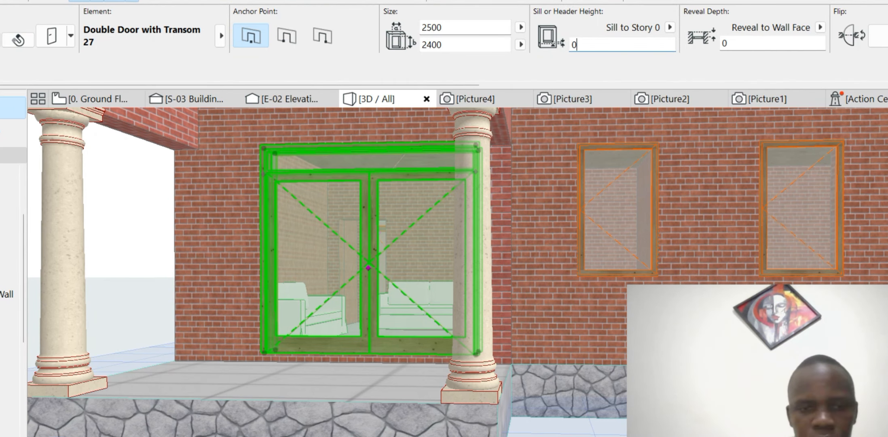
key(Return)
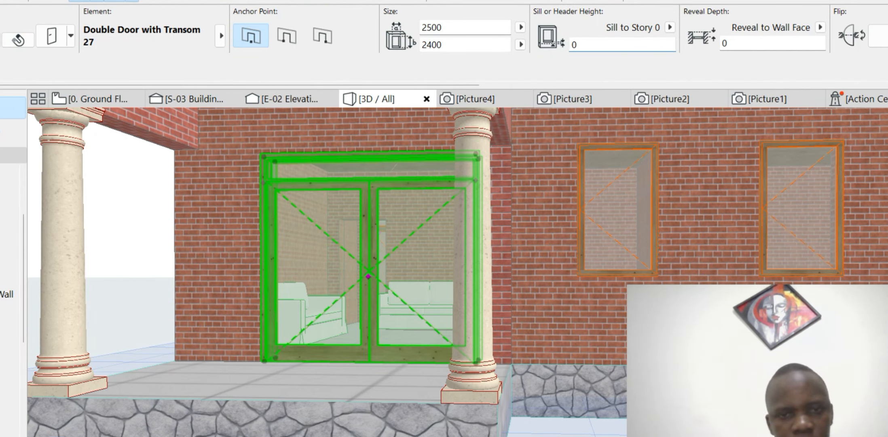
scroll(335, 277, down, 2)
scroll(383, 204, up, 2)
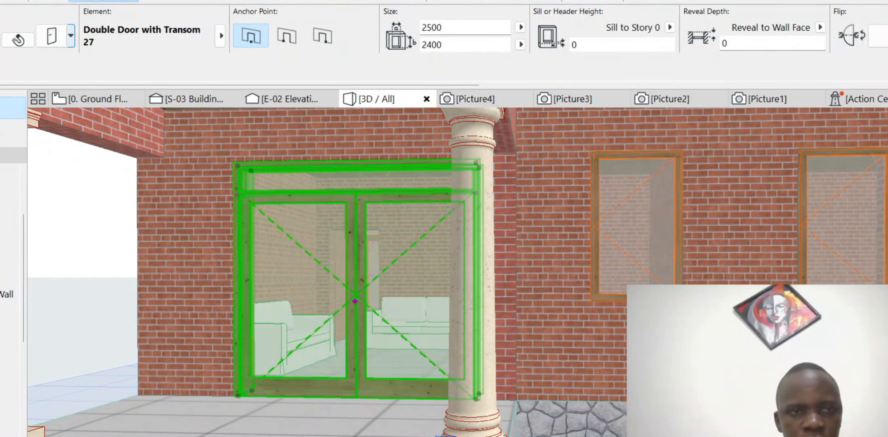
- Set the double door's transom sash type to a louvered Vent Sash
click(52, 36)
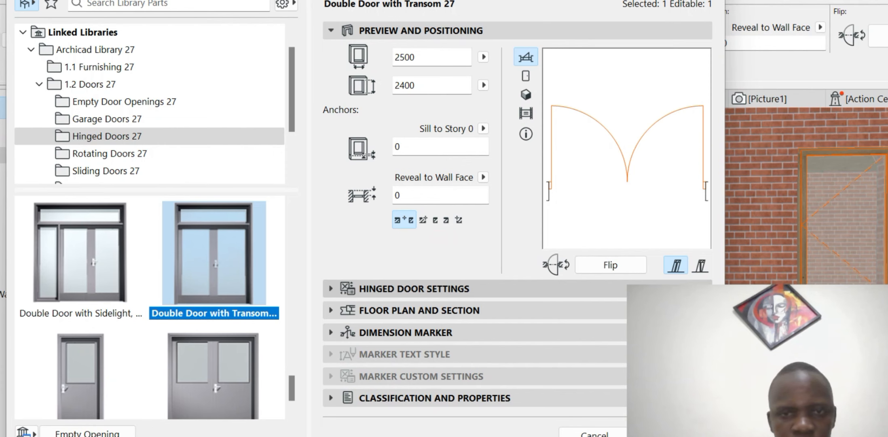
click(414, 289)
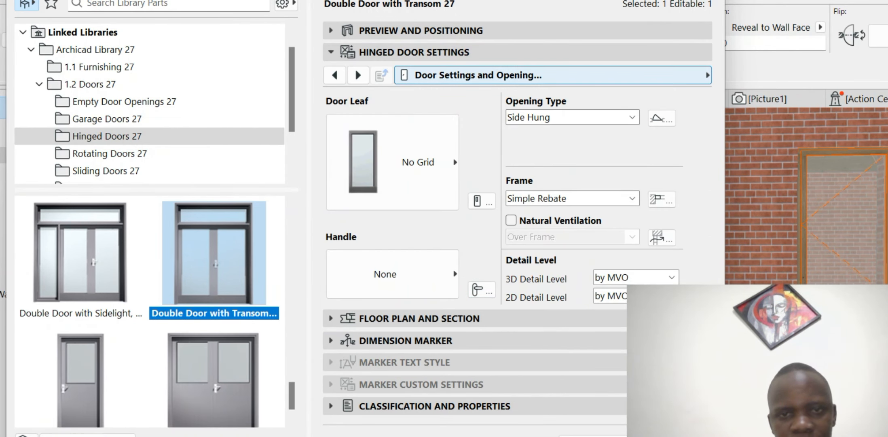
click(552, 75)
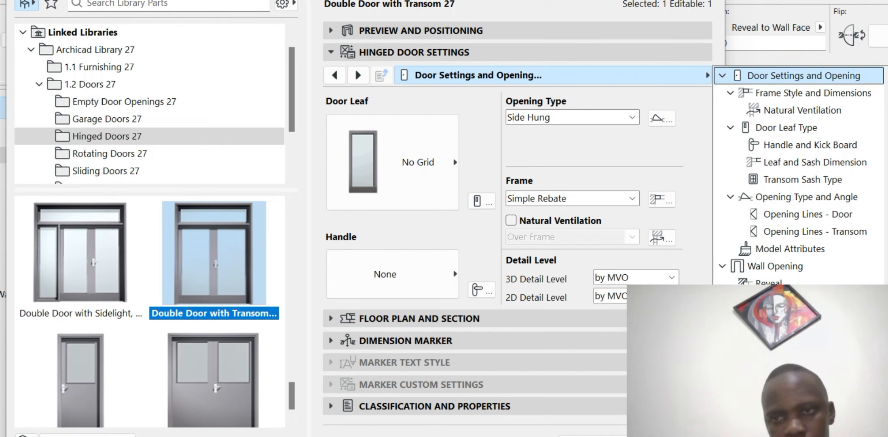
scroll(800, 110, up, 2)
click(759, 92)
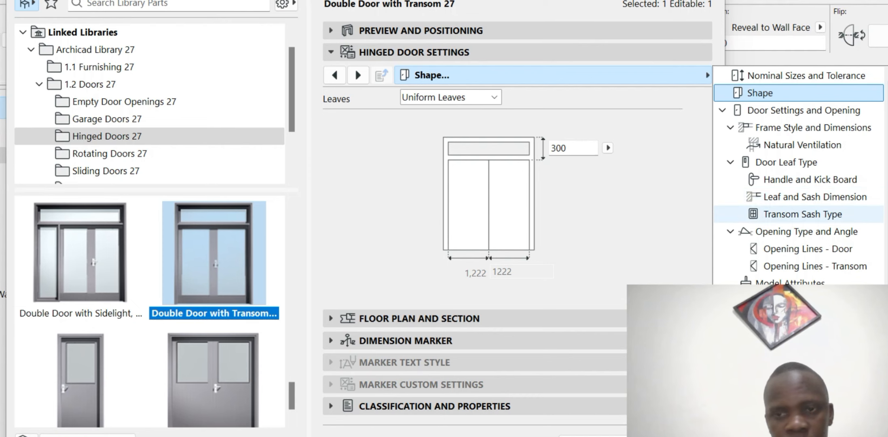
click(803, 214)
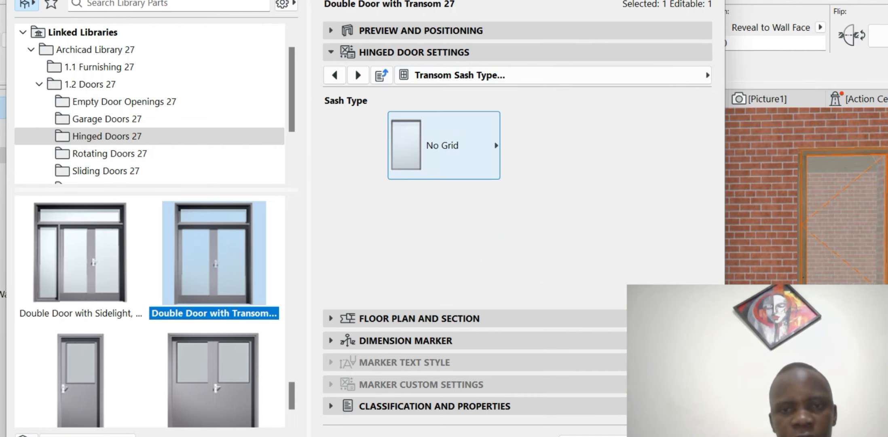
click(444, 145)
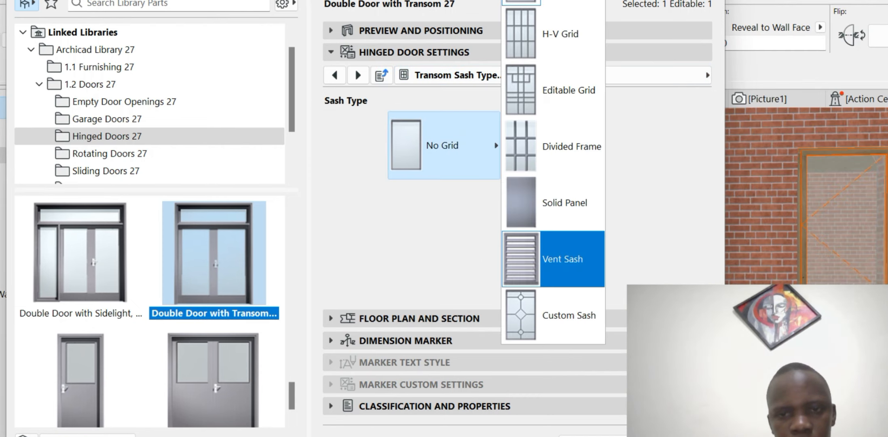
click(552, 259)
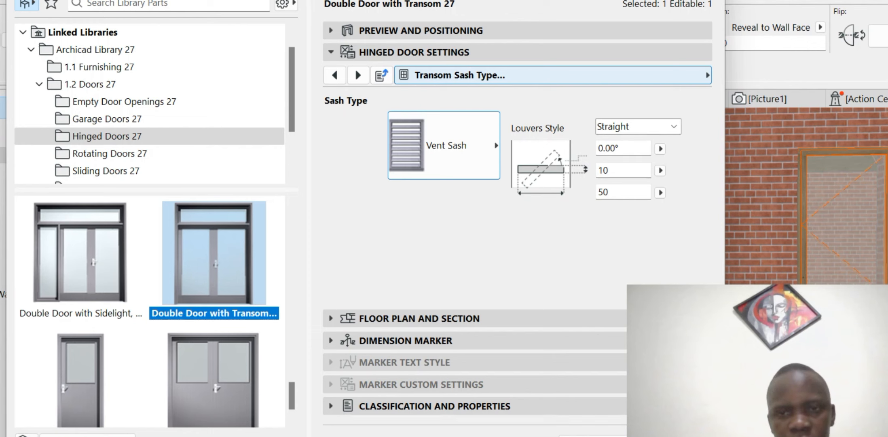
- Bring up the door's Model Attributes settings page
click(552, 75)
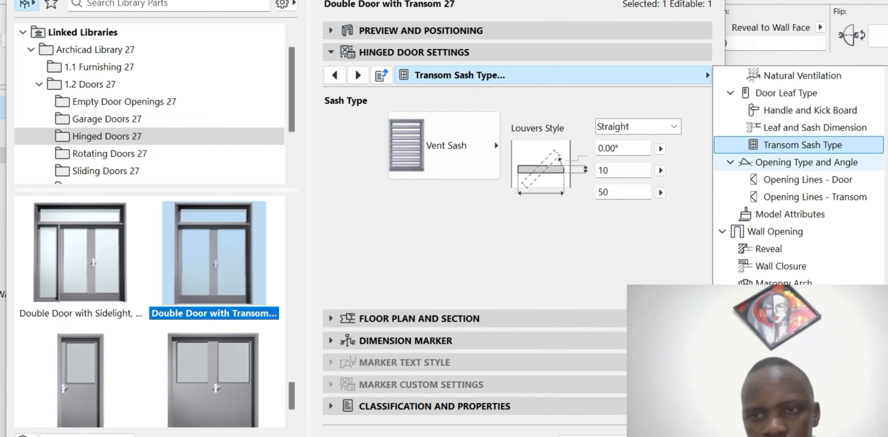
scroll(799, 146, up, 1)
scroll(798, 218, down, 1)
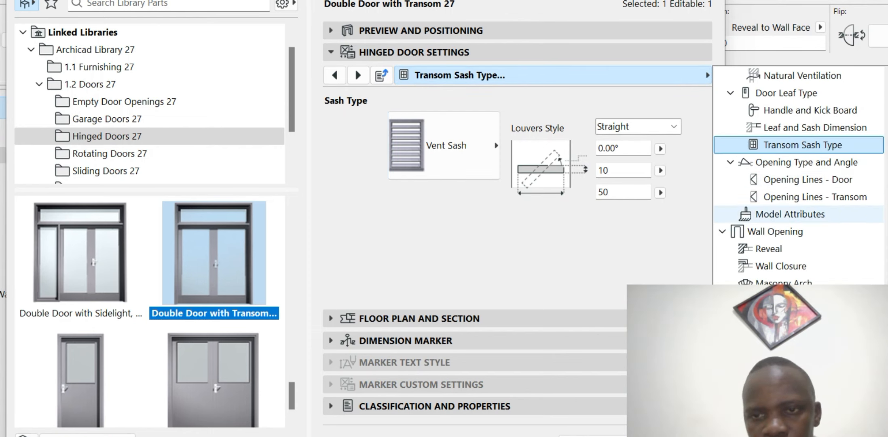
click(790, 214)
- Change the door's Frame Inside and Leaf Outside surfaces to Paint - Glossy White
click(668, 102)
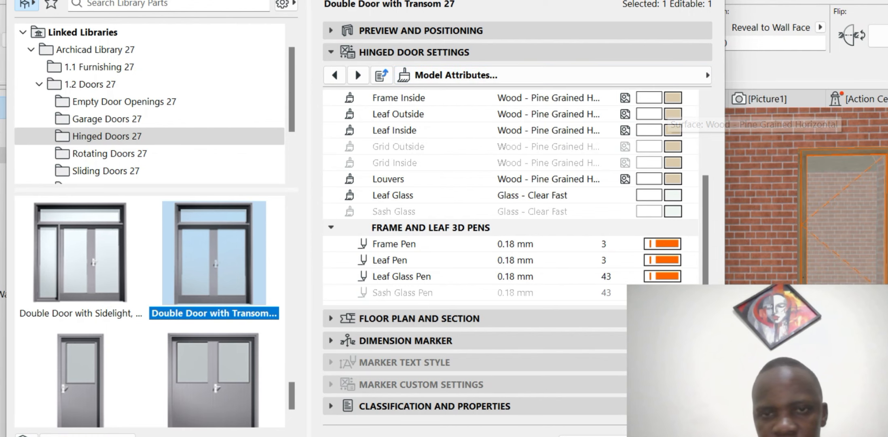
click(672, 99)
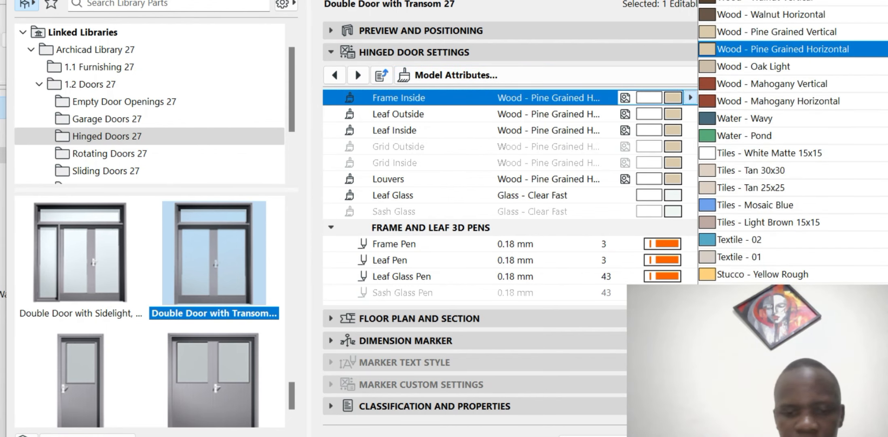
text(grey)
key(Return)
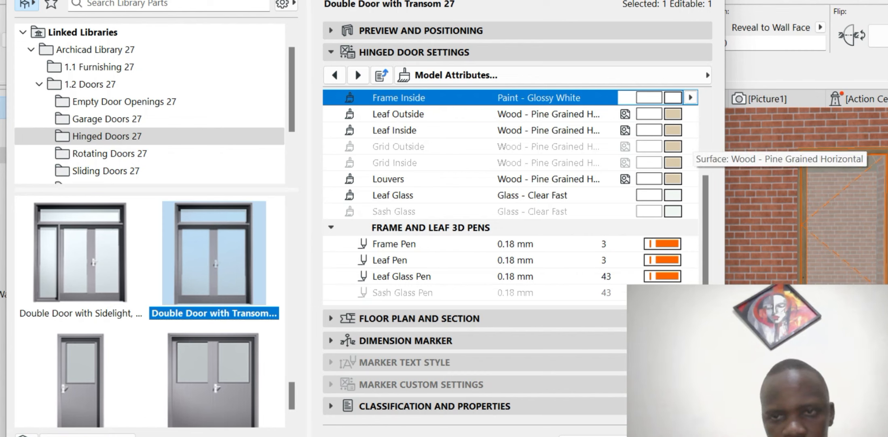
click(690, 115)
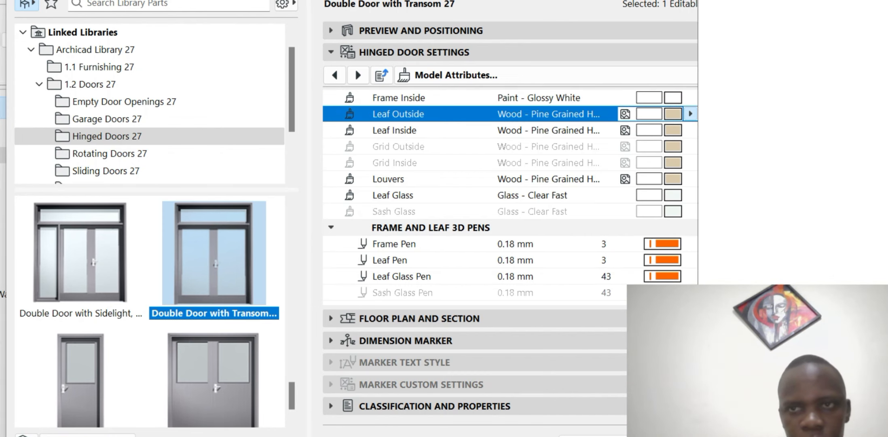
key(BackSpace)
text(wh)
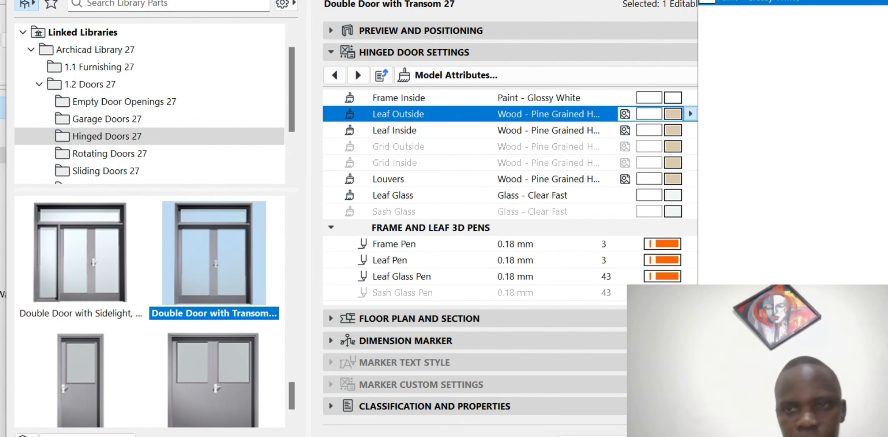
key(Return)
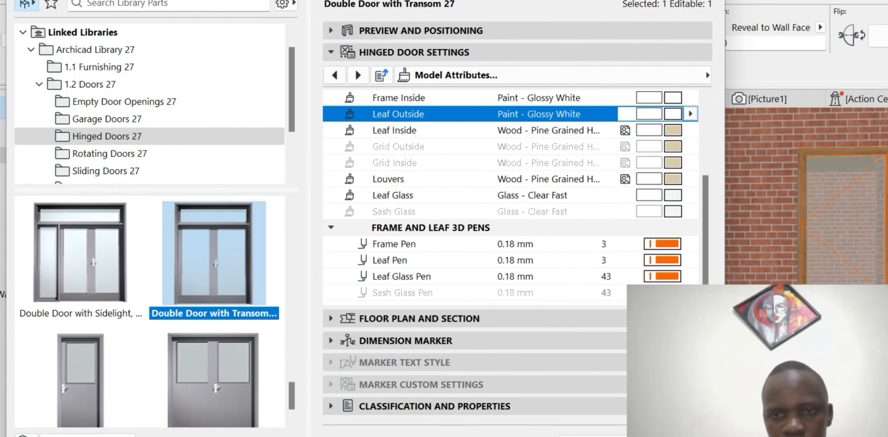
click(609, 244)
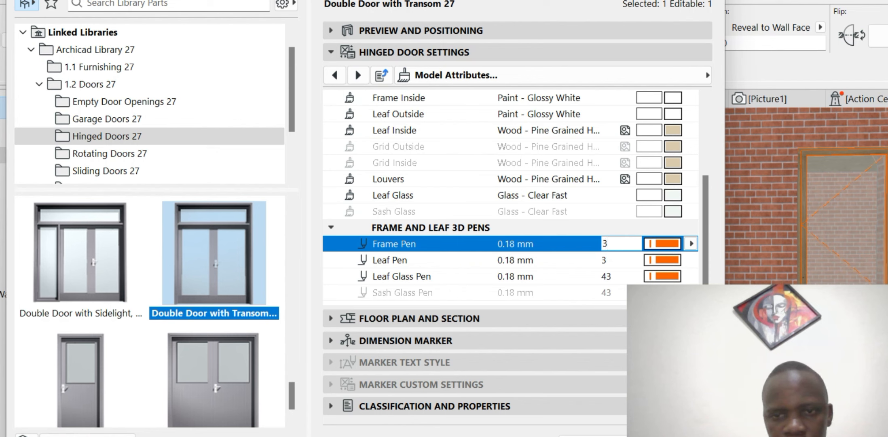
- Set the door's Frame Pen, Leaf Pen and Leaf Glass Pen all to pen 19
click(692, 243)
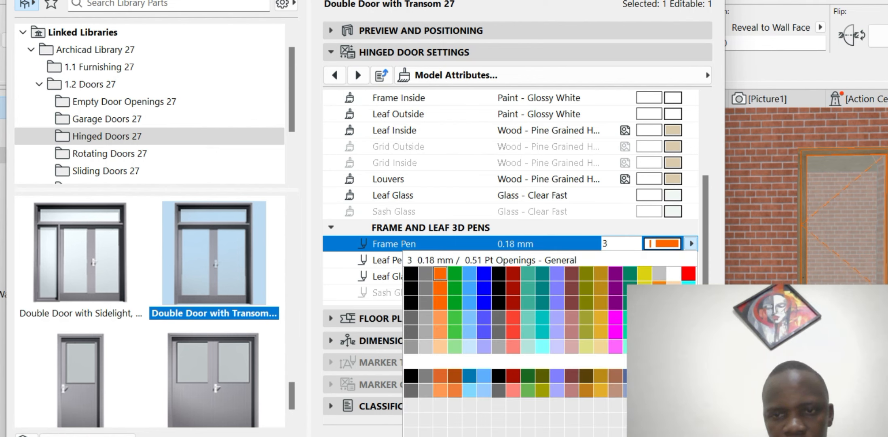
double_click(674, 274)
click(663, 260)
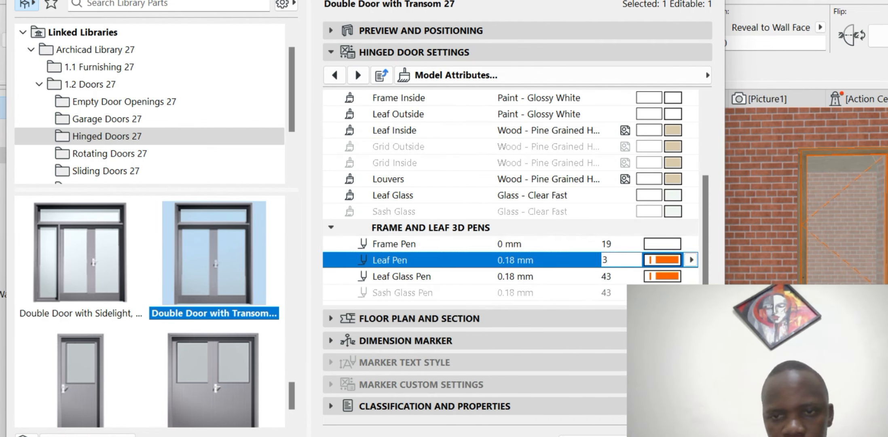
click(691, 260)
double_click(674, 290)
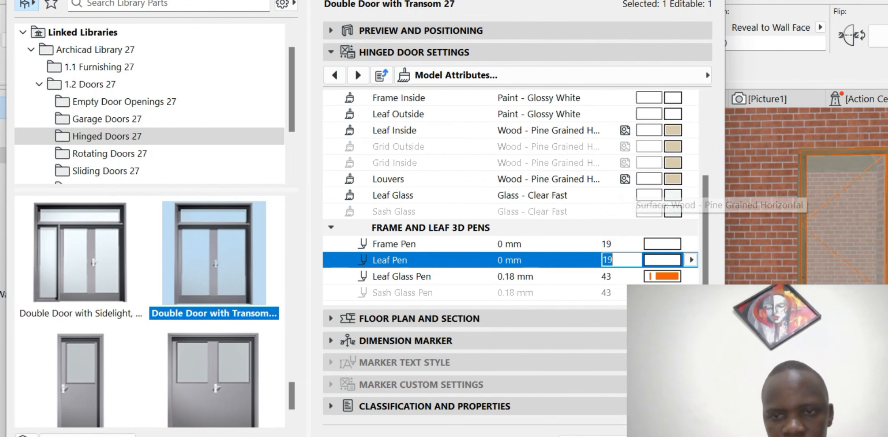
click(664, 276)
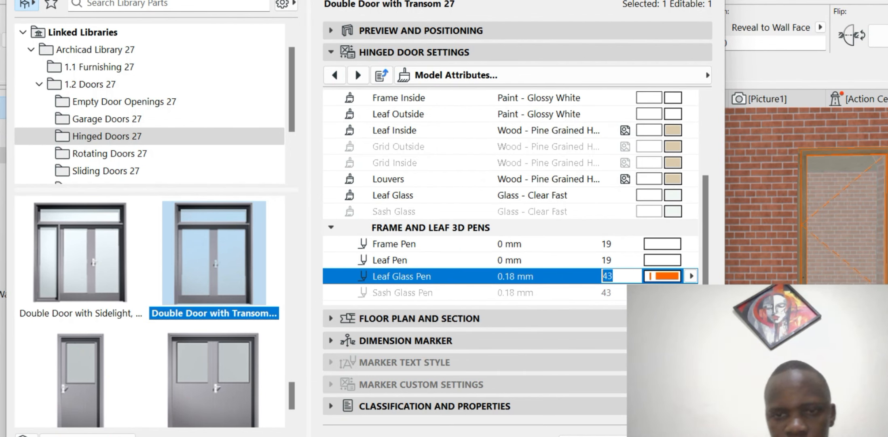
text(10)
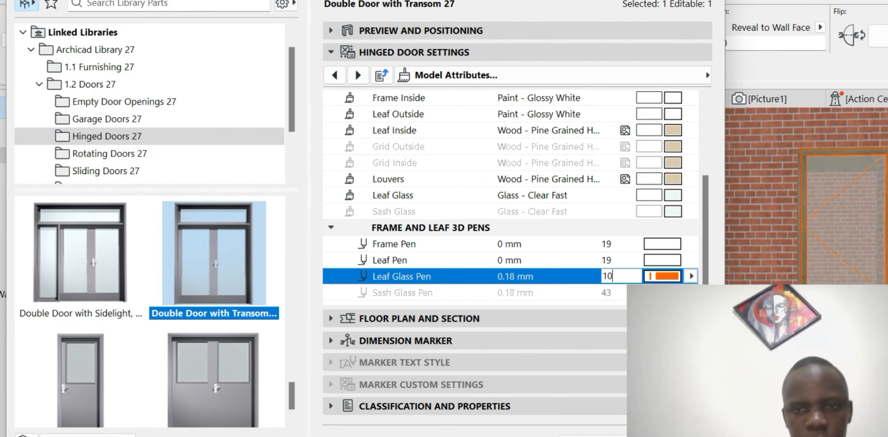
key(BackSpace)
text(9)
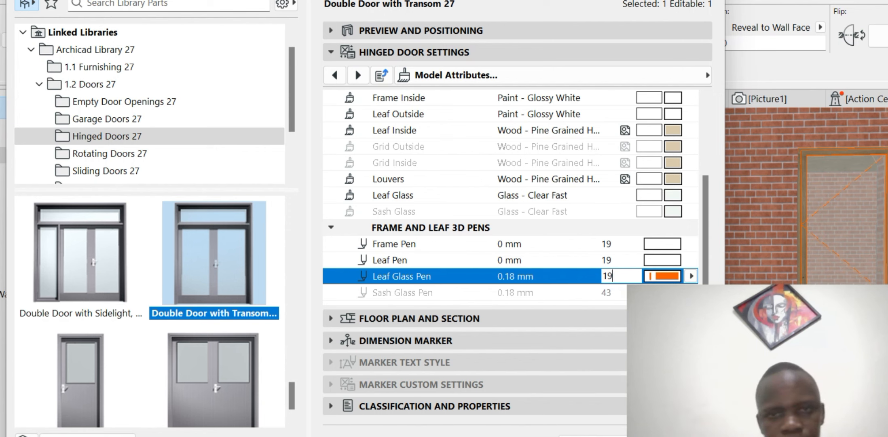
scroll(511, 194, up, 3)
click(552, 75)
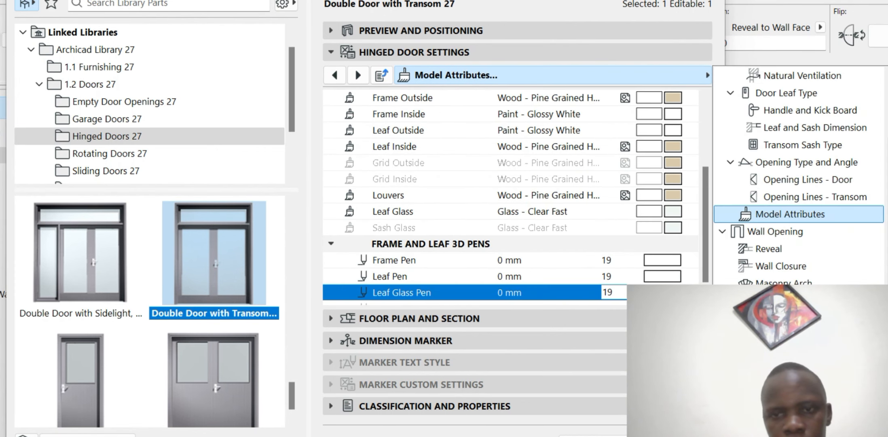
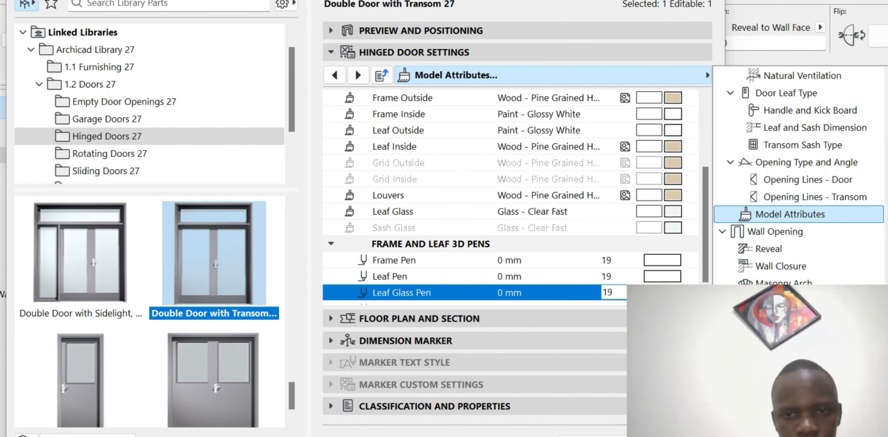
- Apply the 2500 × 2400 transom double door settings, then go to the Ground Floor plan
key(Escape)
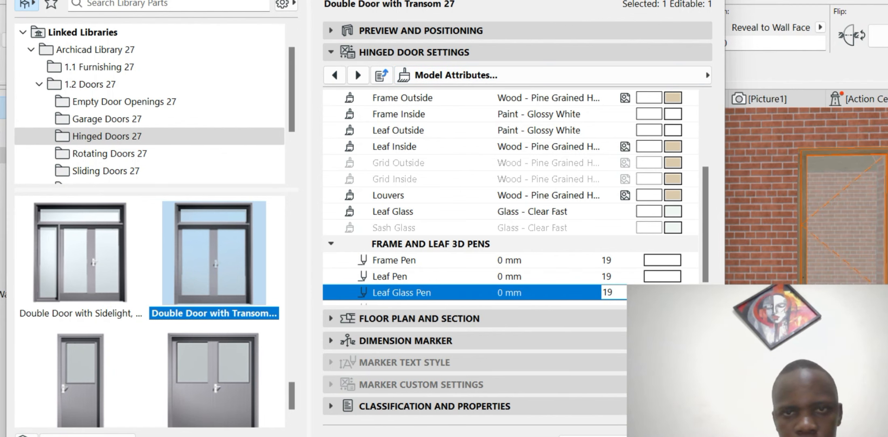
key(Return)
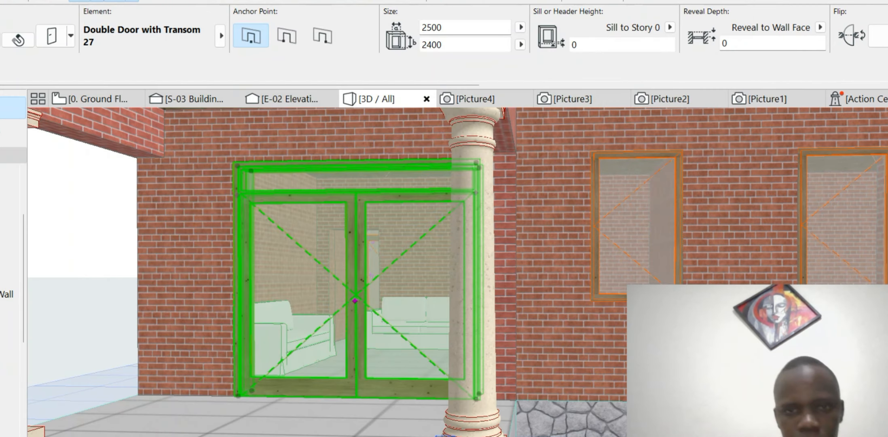
scroll(202, 269, down, 10)
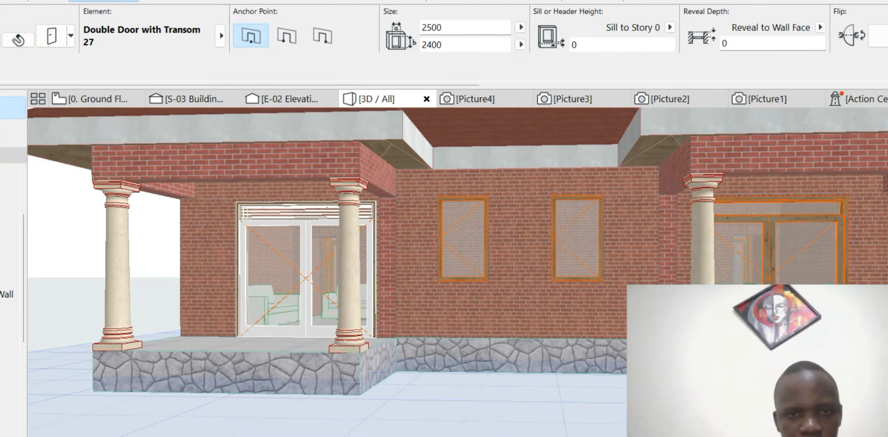
scroll(500, 269, up, 3)
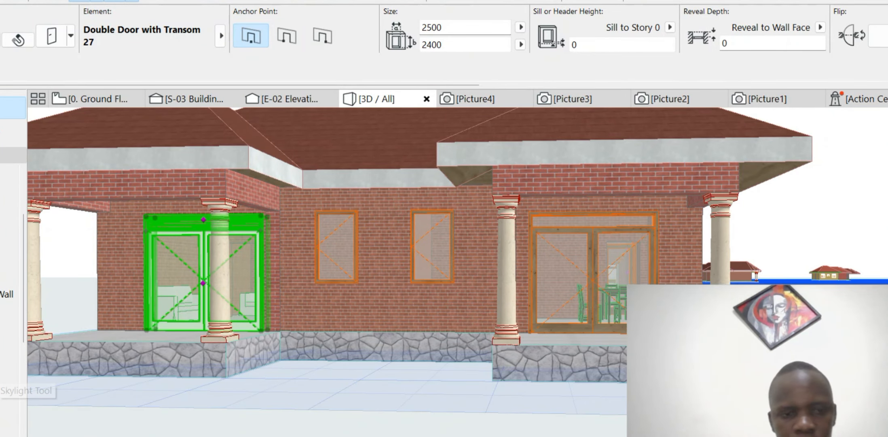
scroll(566, 259, down, 2)
scroll(303, 233, down, 1)
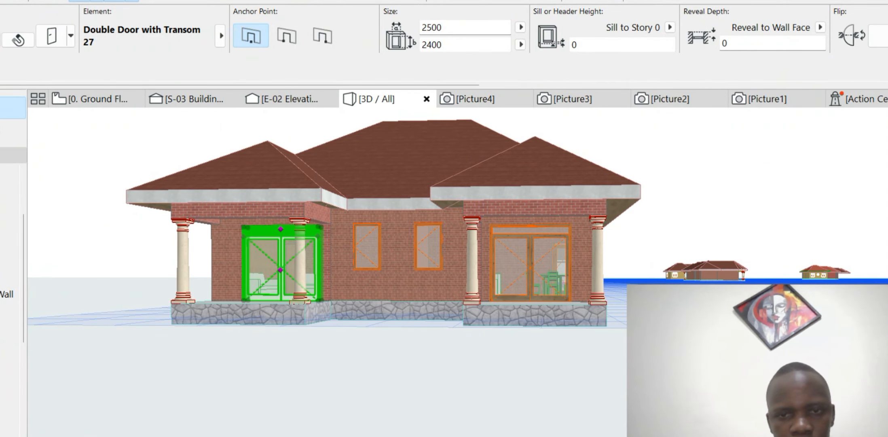
scroll(533, 242, up, 2)
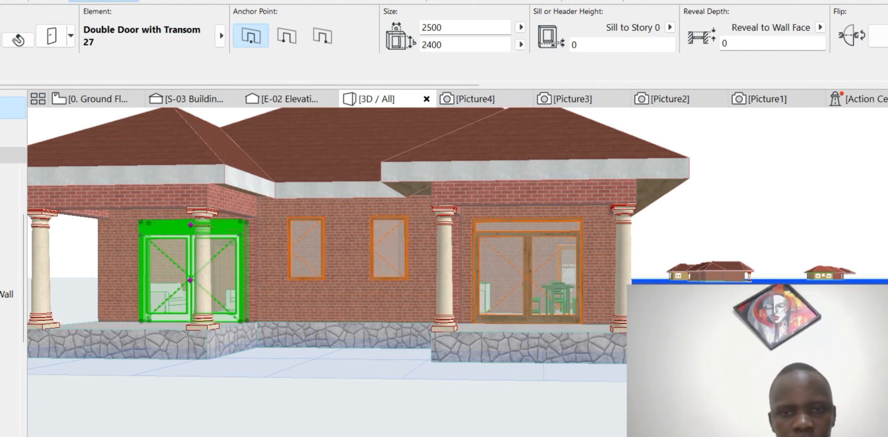
click(97, 98)
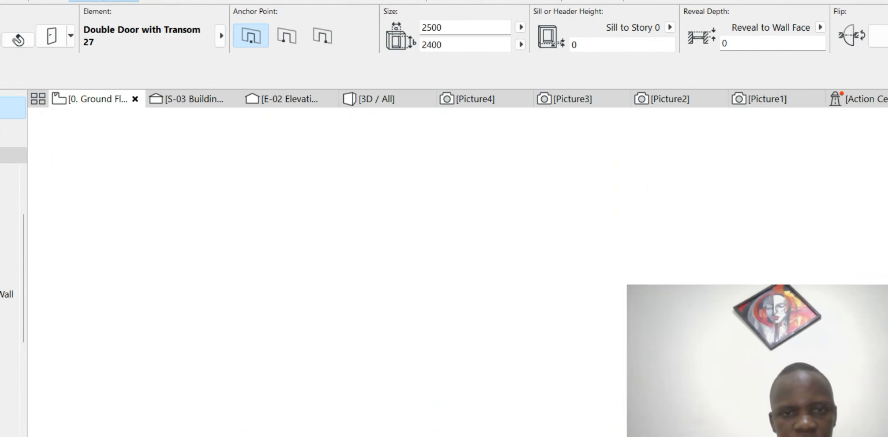
- Select the upper porch double door in the ground floor plan
key(Escape)
scroll(306, 321, up, 3)
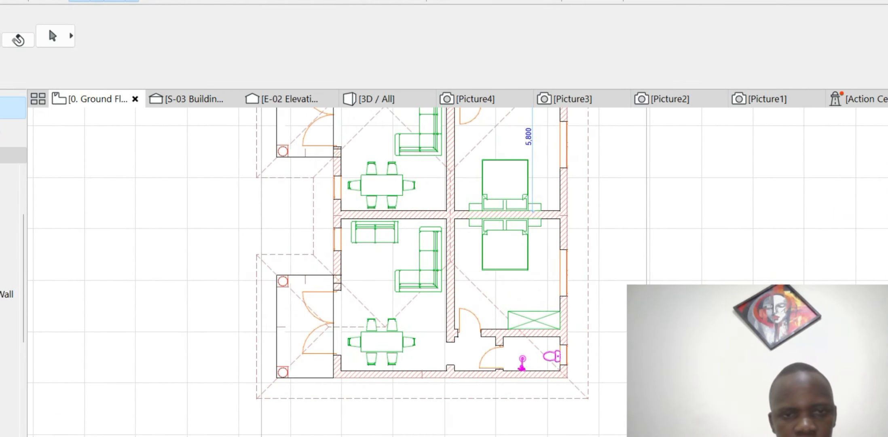
scroll(339, 306, up, 4)
click(336, 306)
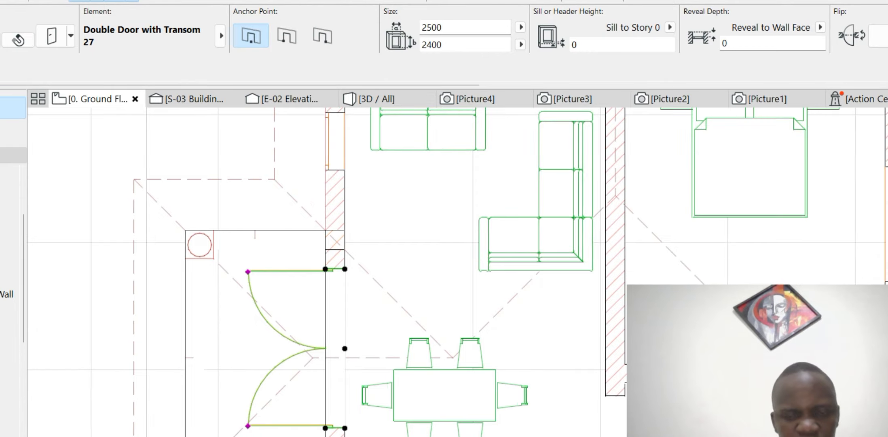
scroll(366, 278, down, 4)
key(Escape)
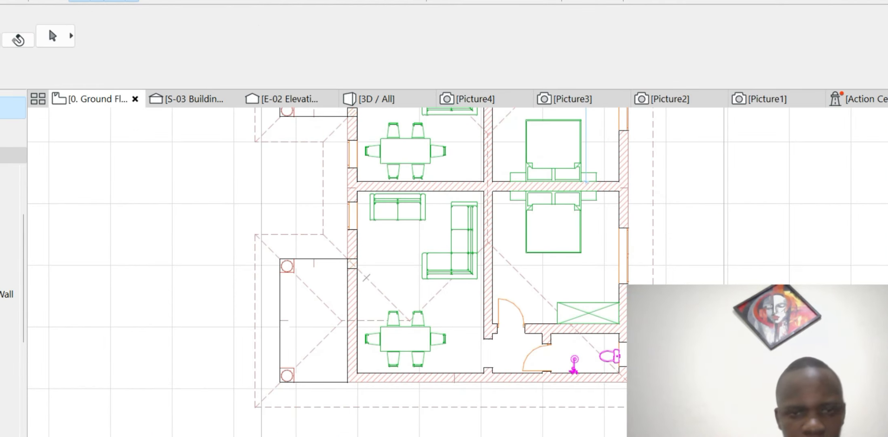
scroll(366, 277, down, 4)
scroll(366, 277, up, 7)
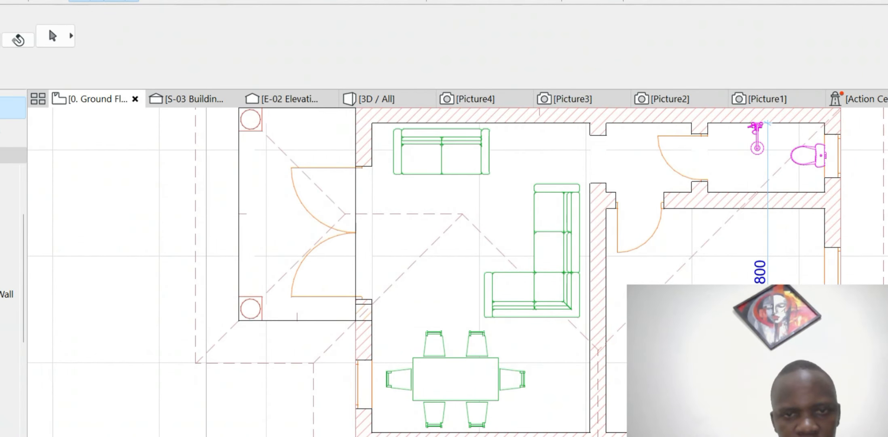
click(360, 299)
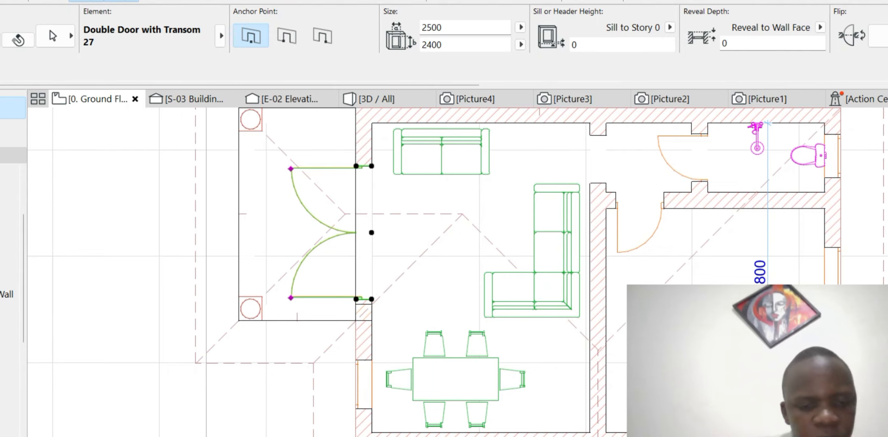
- Copy the door 8250 mm into the other porch wall and return to the 3D view
click(371, 232)
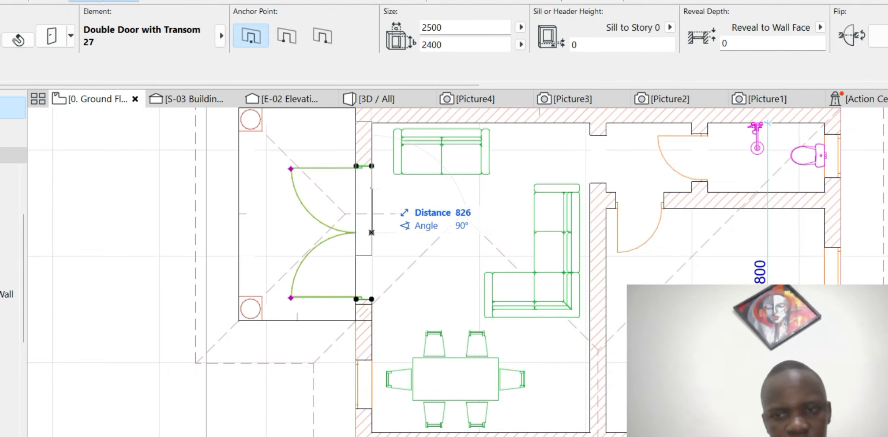
scroll(379, 188, down, 6)
scroll(382, 345, up, 5)
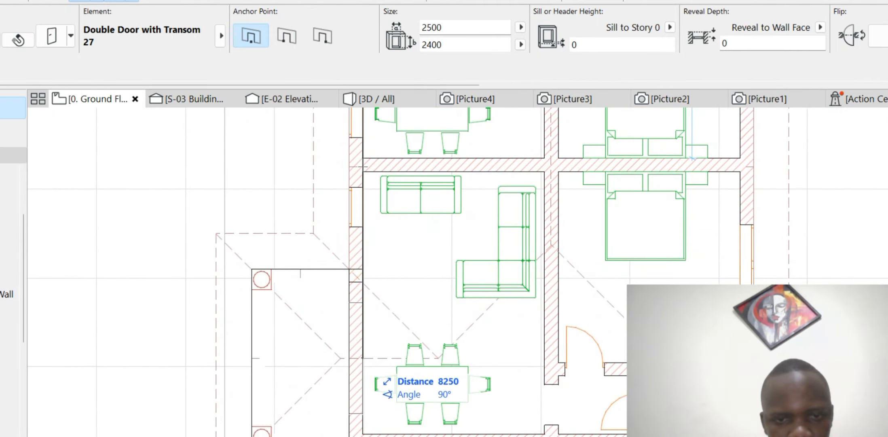
click(362, 358)
key(Escape)
scroll(363, 346, down, 4)
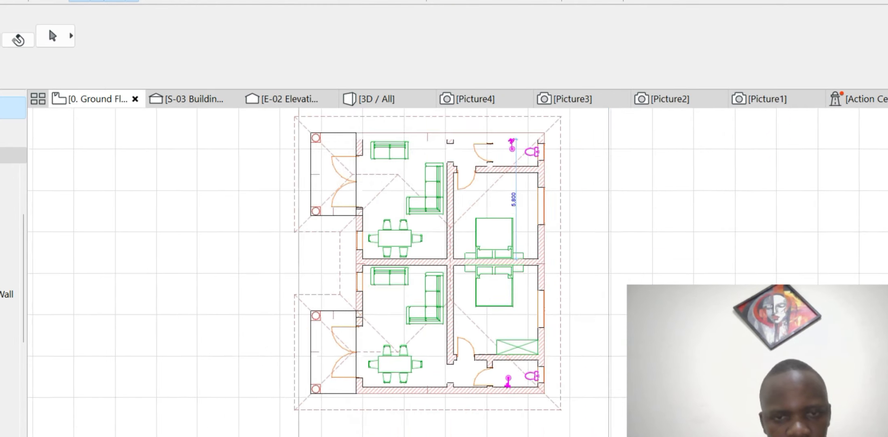
scroll(372, 227, up, 4)
click(382, 99)
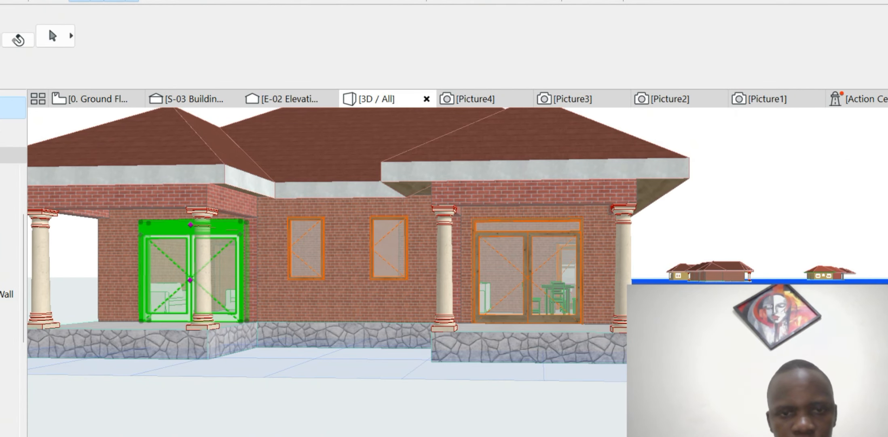
- Select the left window and enable an Upper Transom in its Shape settings
scroll(326, 225, up, 3)
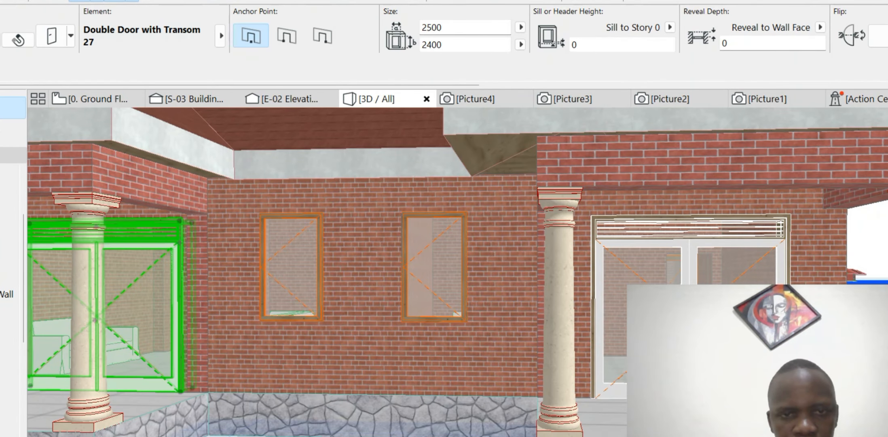
click(322, 228)
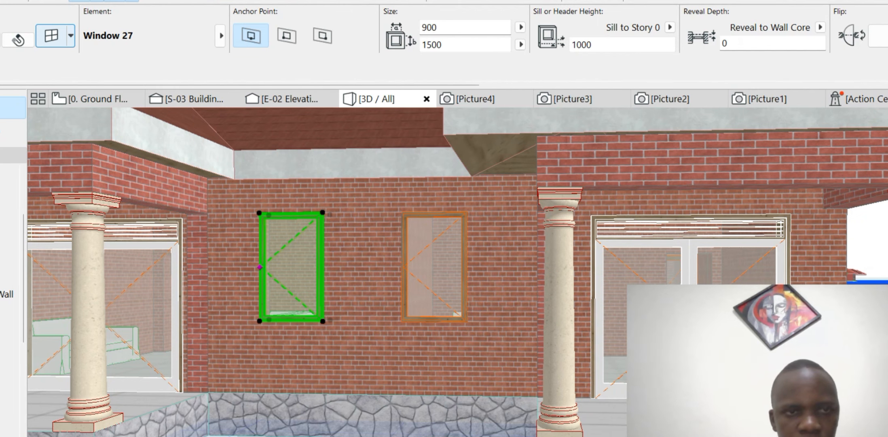
click(51, 36)
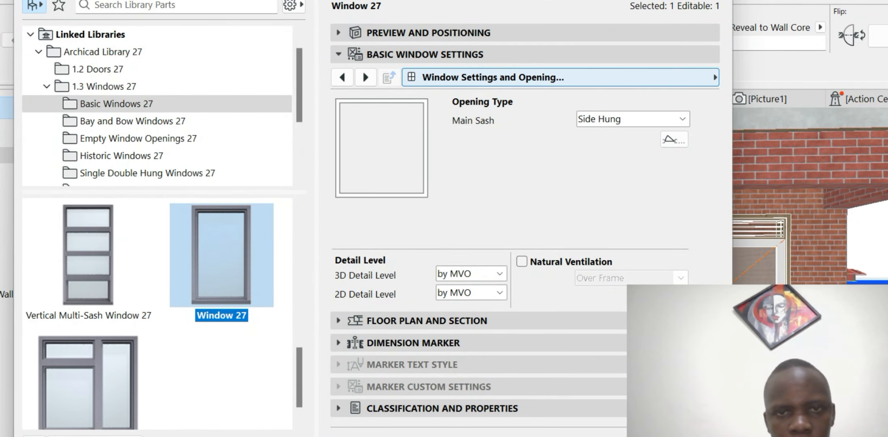
click(561, 77)
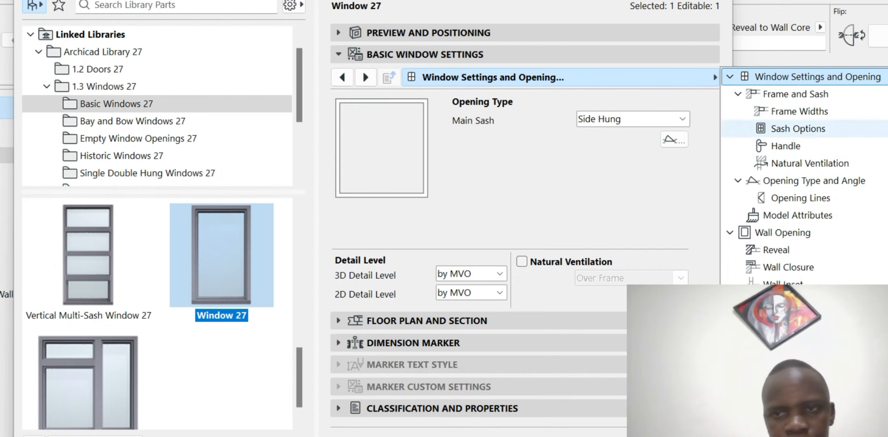
scroll(799, 129, up, 1)
click(768, 94)
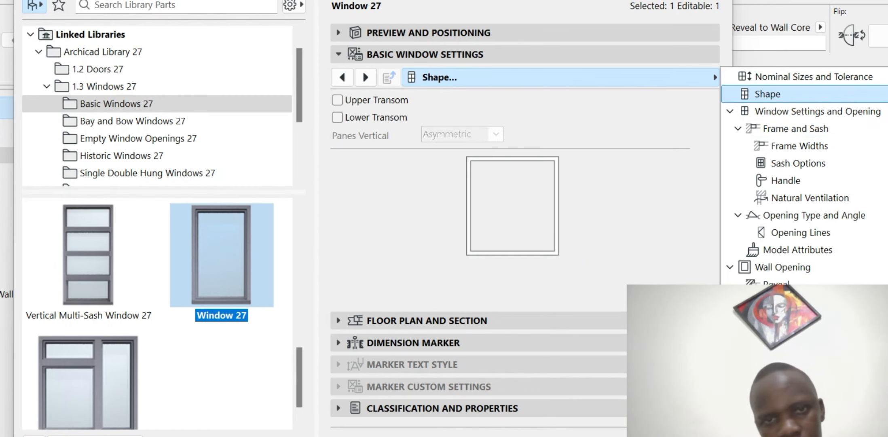
click(337, 100)
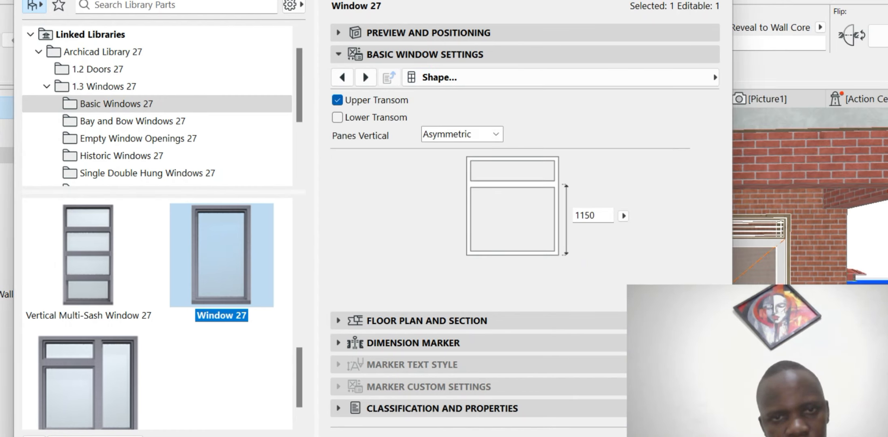
- Set the window's Transom Sash to a louvred Vent Sash and bring up Model Attributes
click(560, 77)
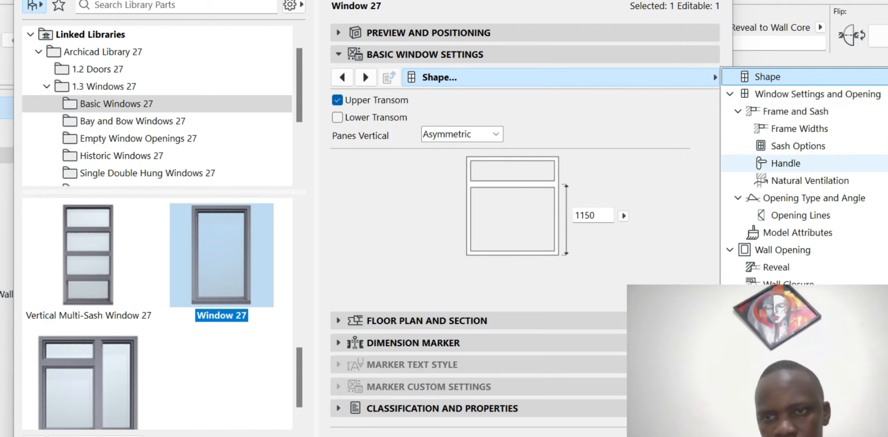
click(798, 146)
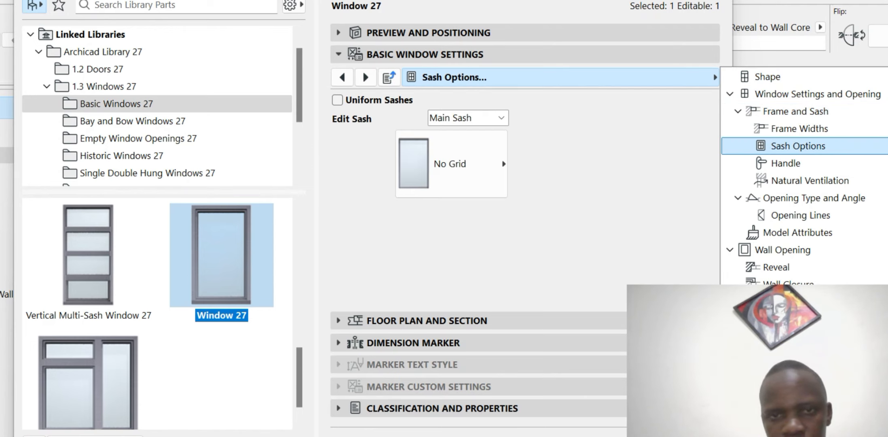
click(501, 117)
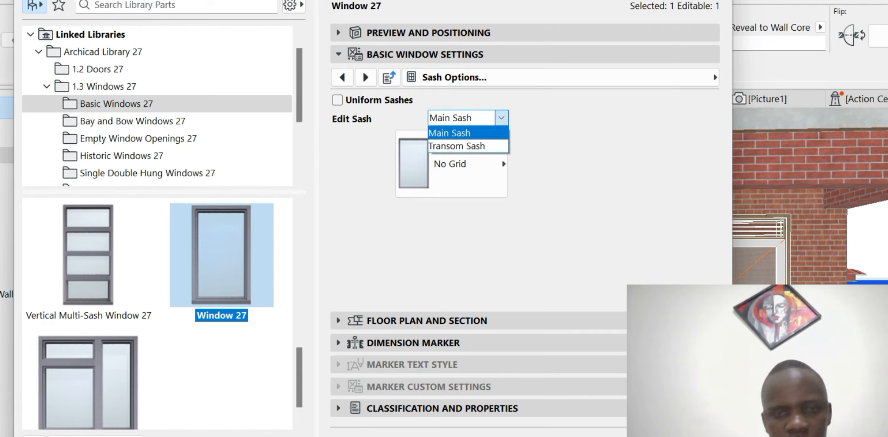
click(456, 146)
click(451, 164)
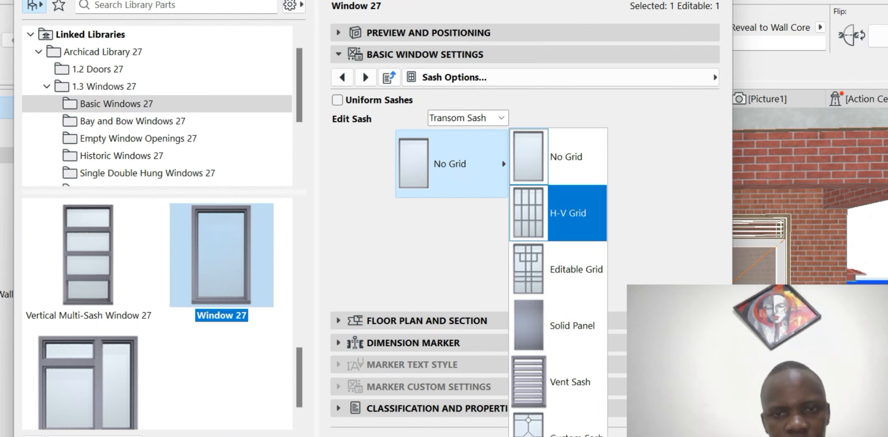
key(Down)
key(Down)
key(Down)
key(Return)
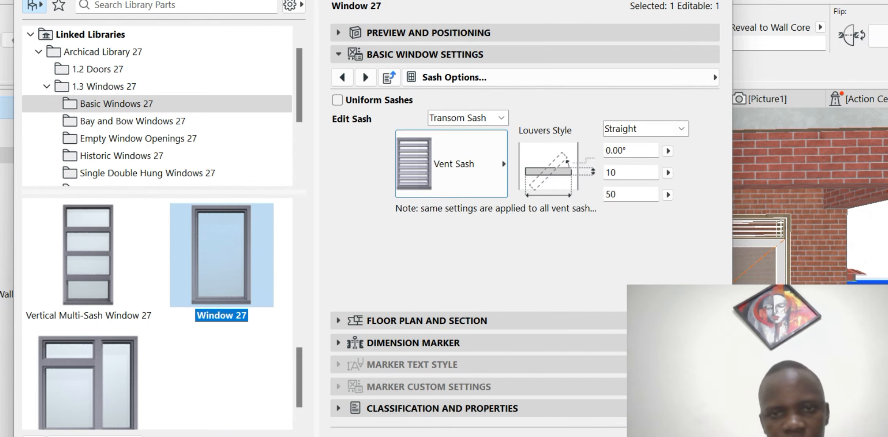
click(452, 78)
key(Down)
key(Down)
key(Down)
key(Down)
key(Down)
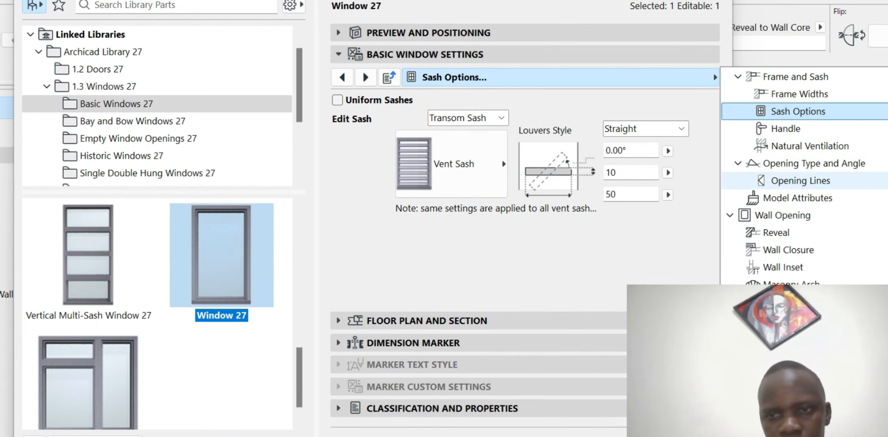
- Give the window's Frame Outside and Sash Outside surfaces Paint - Glossy White
click(679, 166)
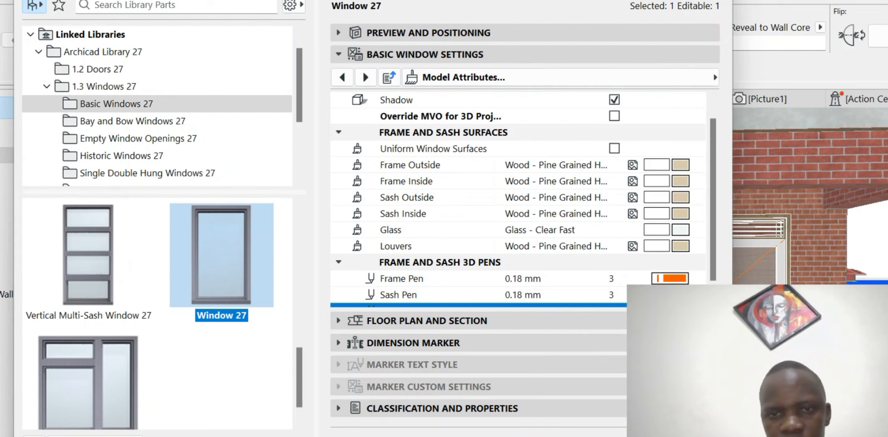
click(679, 165)
click(698, 165)
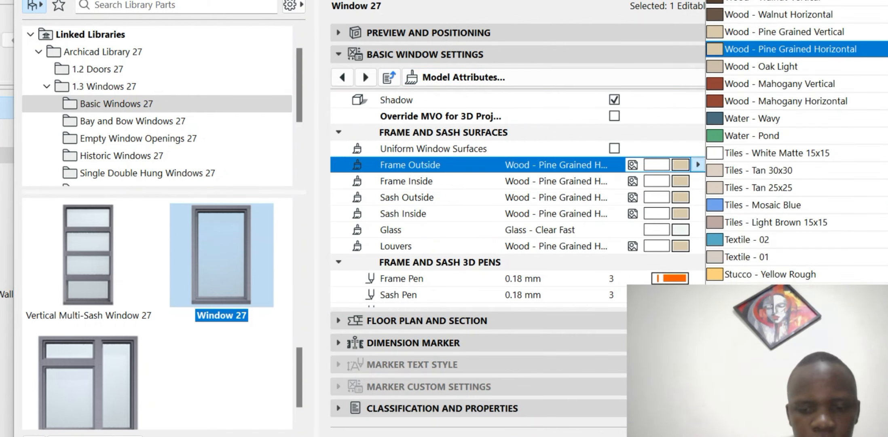
text(glo)
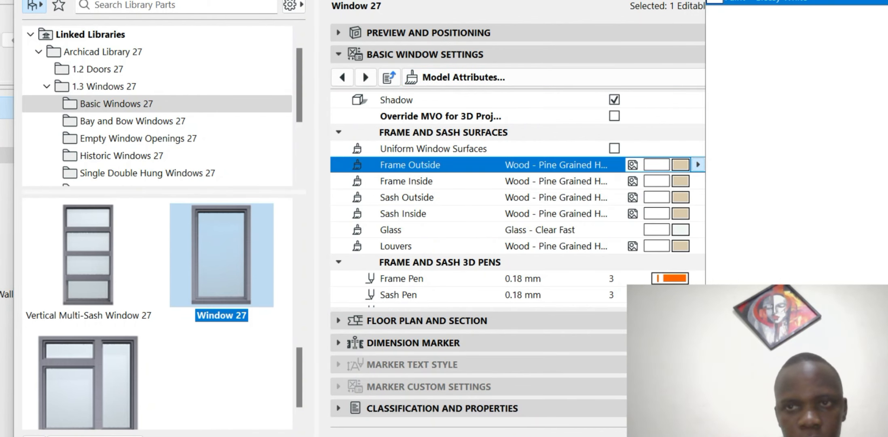
key(Return)
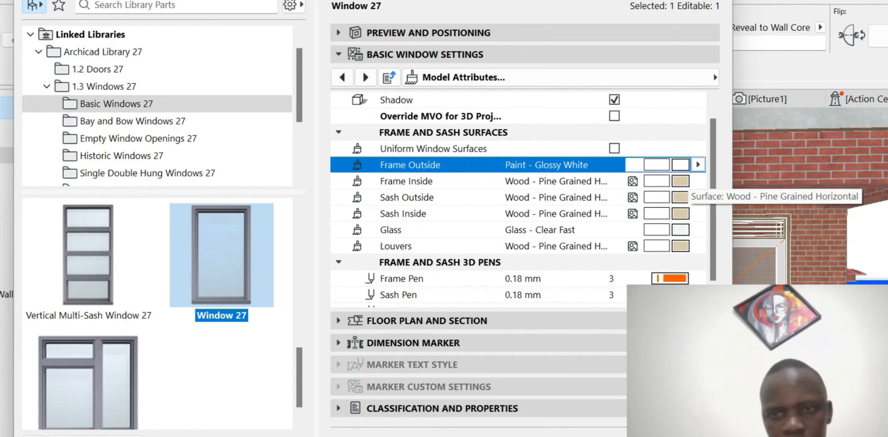
click(681, 197)
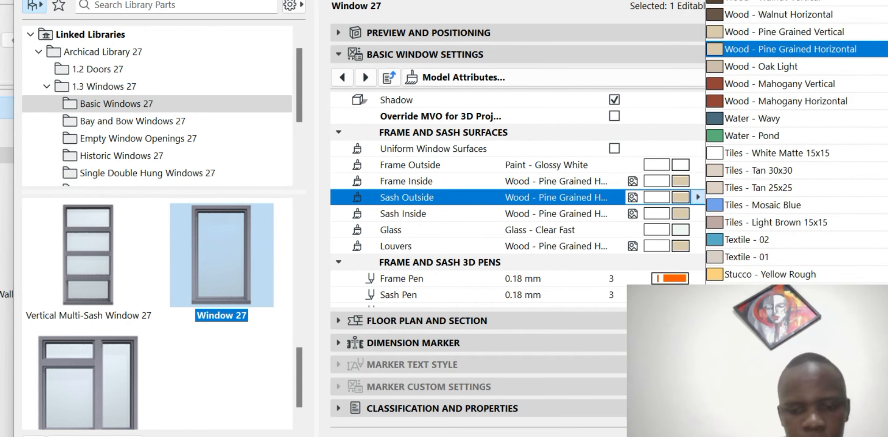
text(glo)
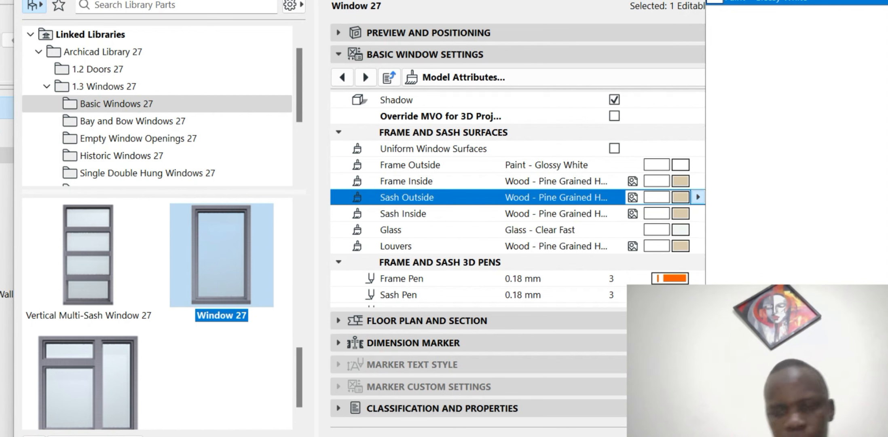
key(Return)
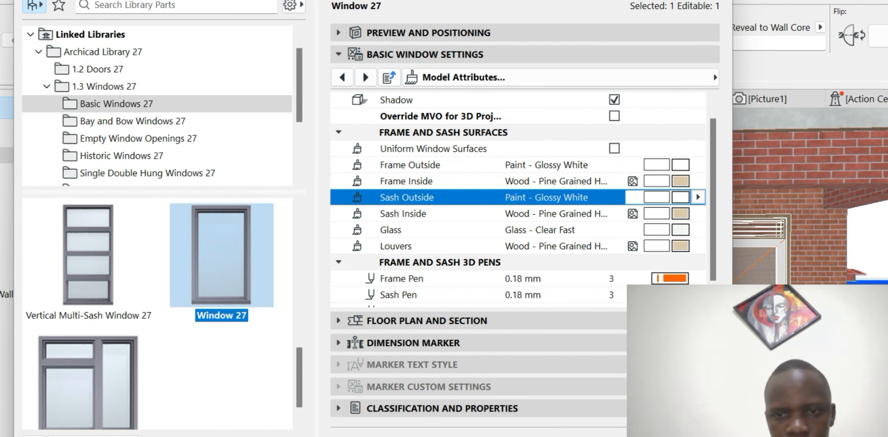
- Set the window's Frame, Sash and Glass Pens to 19 and apply the settings
click(612, 278)
double_click(612, 279)
text(1)
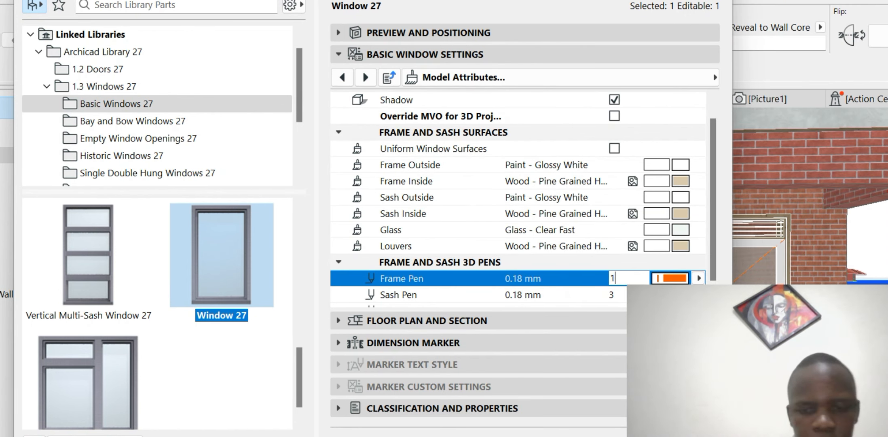
text(9)
key(Return)
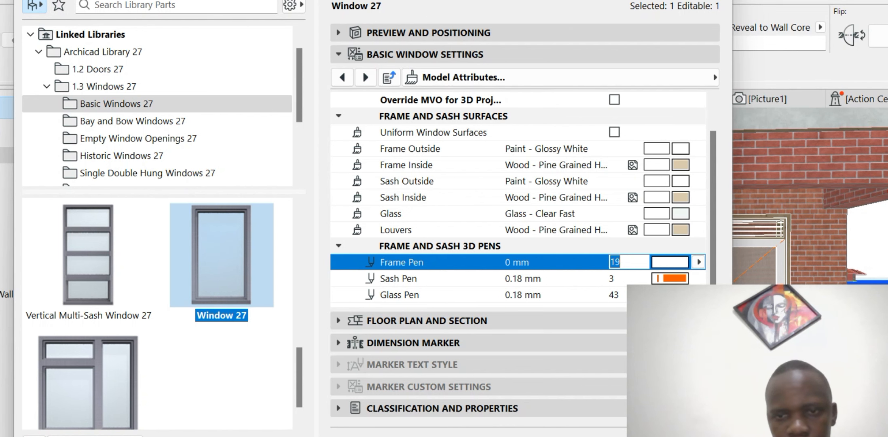
click(612, 278)
double_click(612, 278)
text(19)
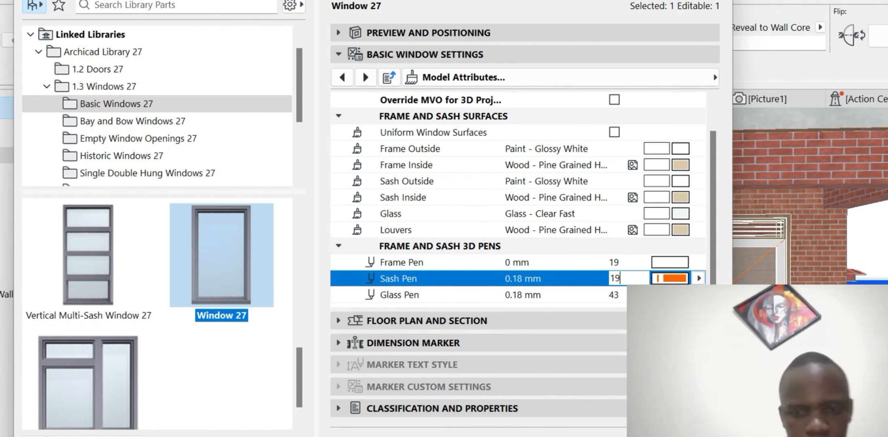
key(Return)
click(615, 294)
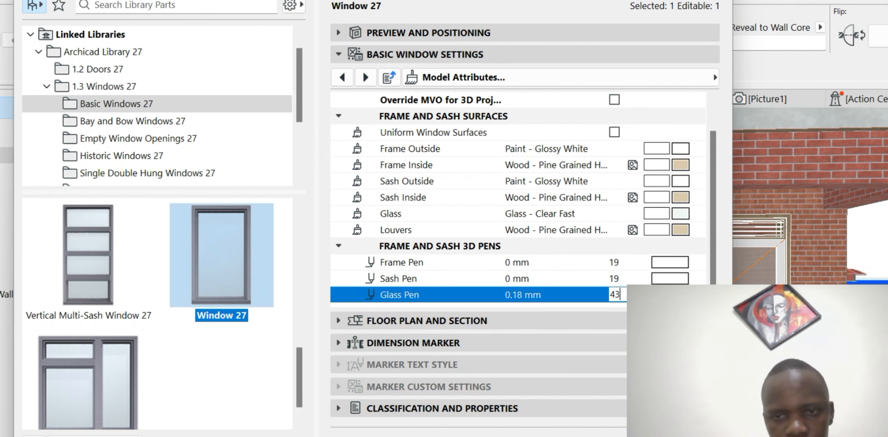
key(ctrl+a)
text(19)
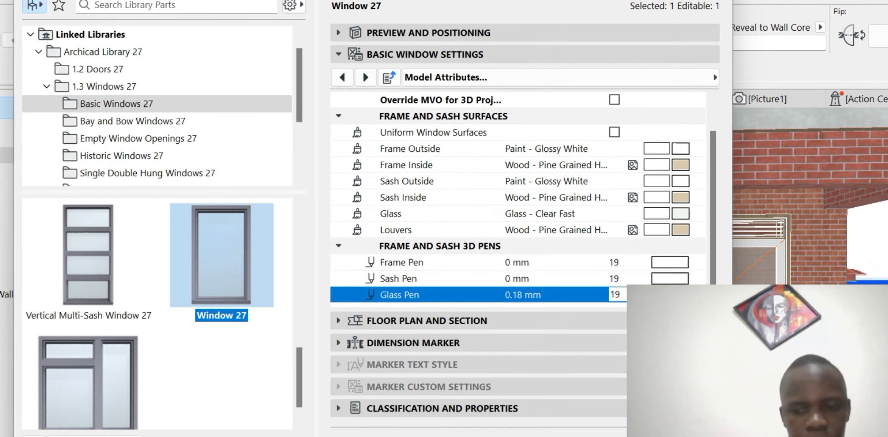
key(Return)
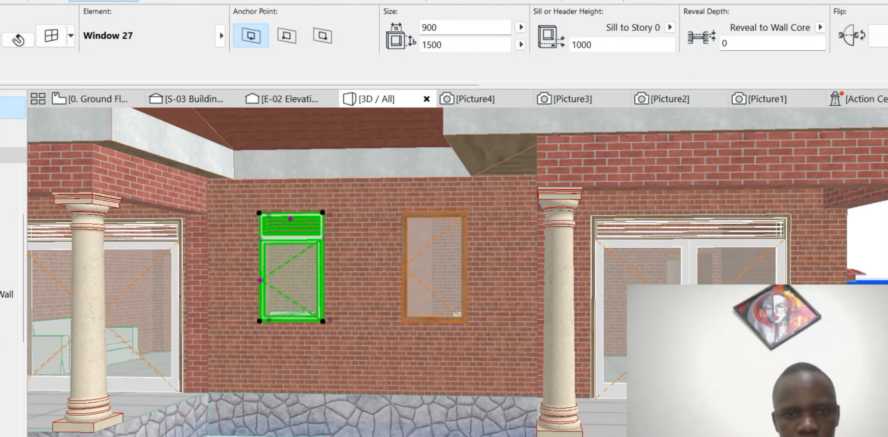
scroll(337, 224, down, 2)
scroll(283, 233, up, 1)
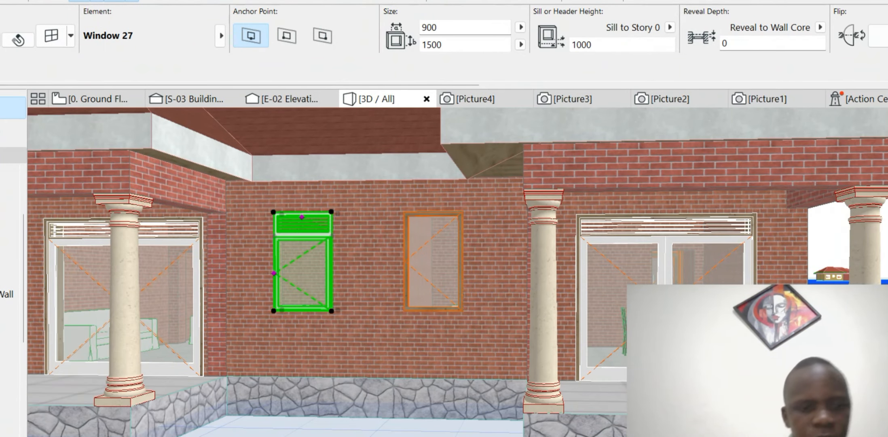
- On the Ground Floor plan, delete the lower window in the left wall
key(Escape)
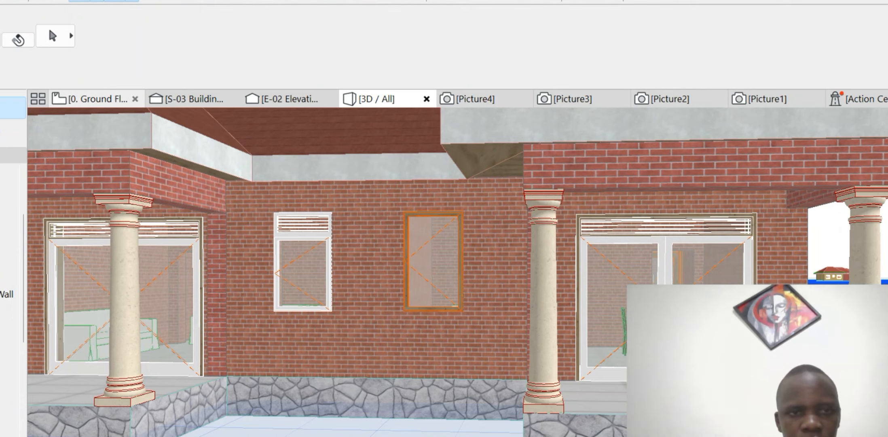
click(97, 99)
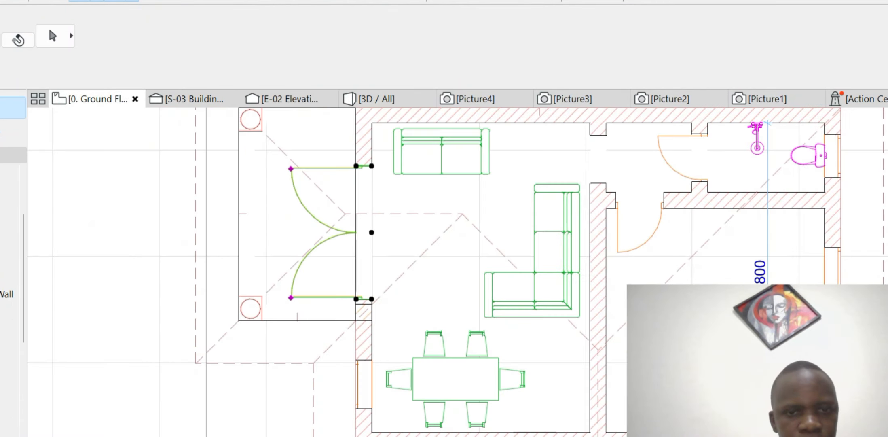
scroll(368, 319, up, 8)
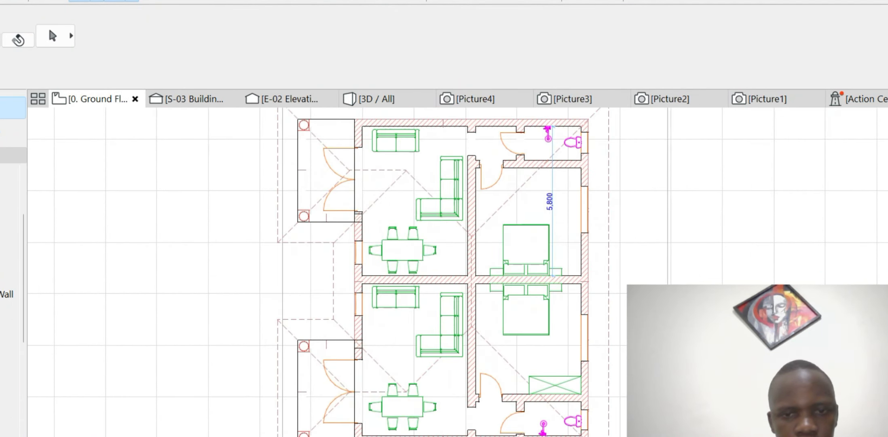
click(355, 355)
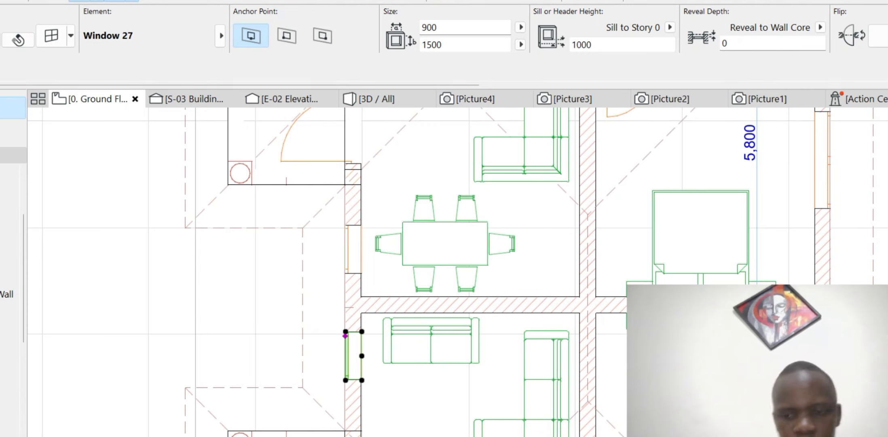
key(Delete)
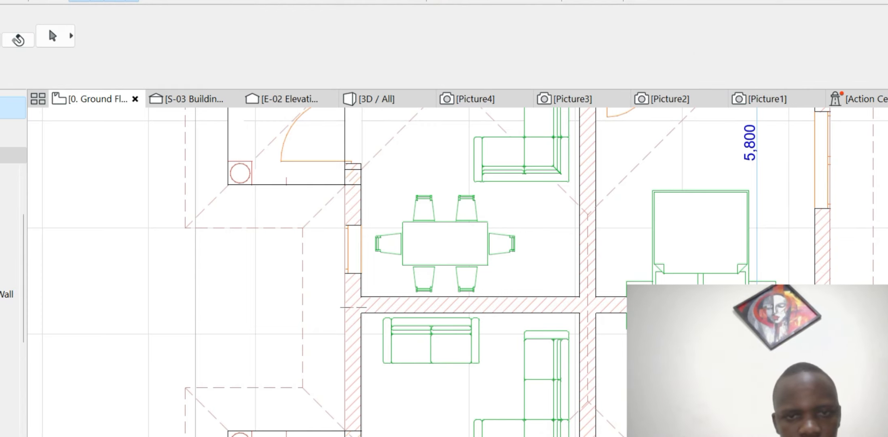
- Move the remaining left-wall window down beside the sofa
click(352, 249)
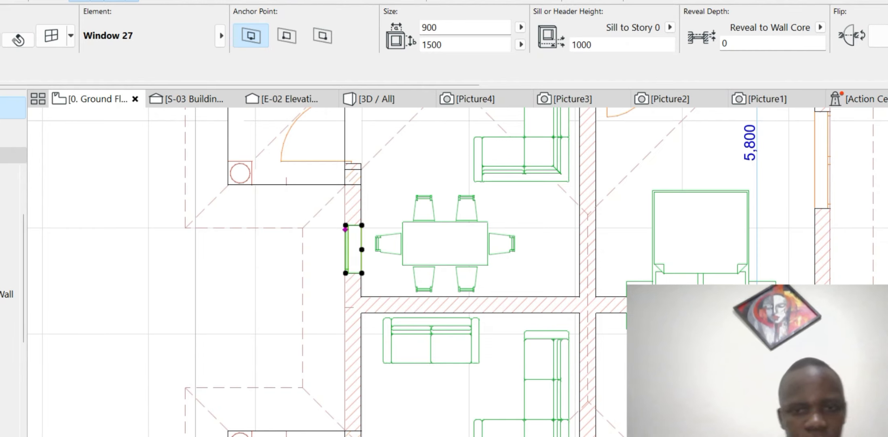
click(362, 249)
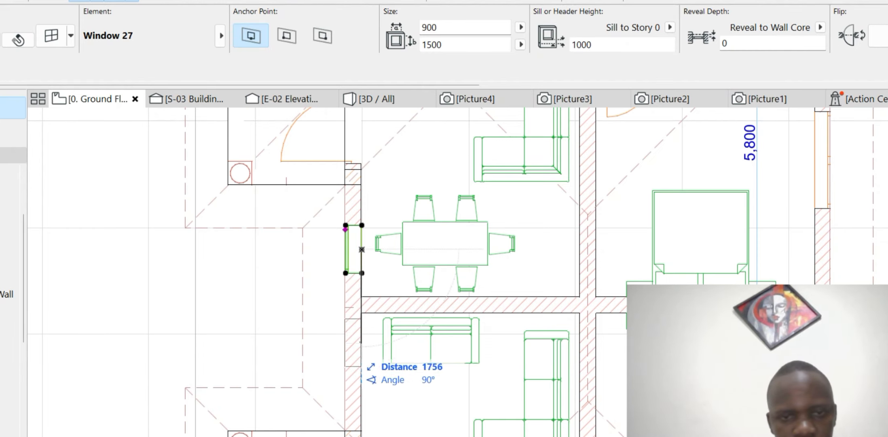
click(362, 352)
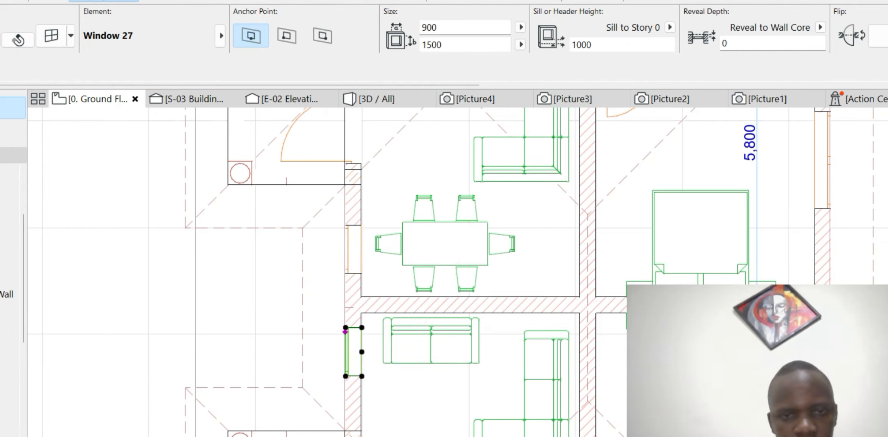
click(362, 351)
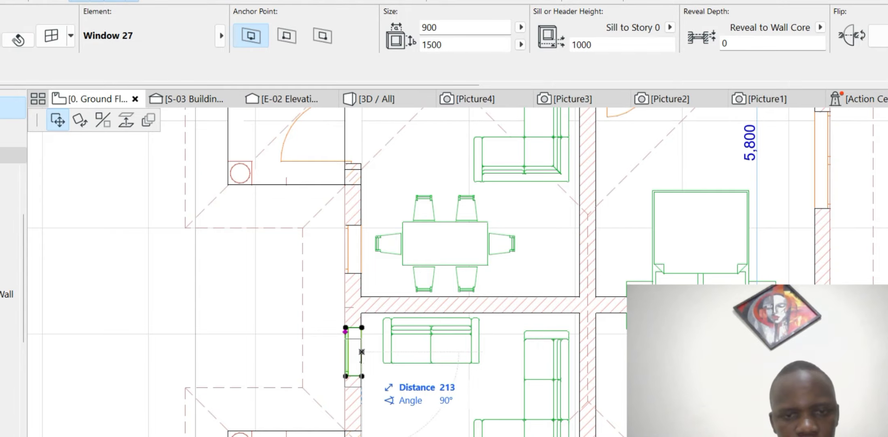
click(362, 363)
key(Escape)
- In the 3D view, orbit to the side wall and select the small 800 × 800 window
scroll(440, 356, down, 4)
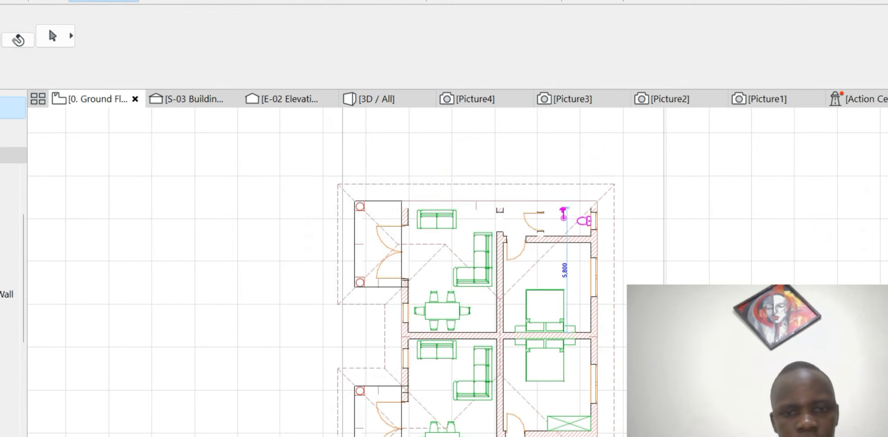
scroll(364, 242, down, 3)
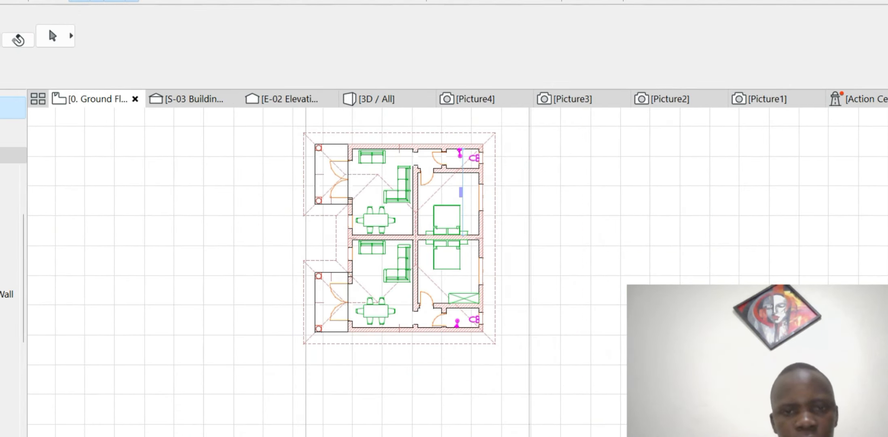
scroll(435, 162, up, 4)
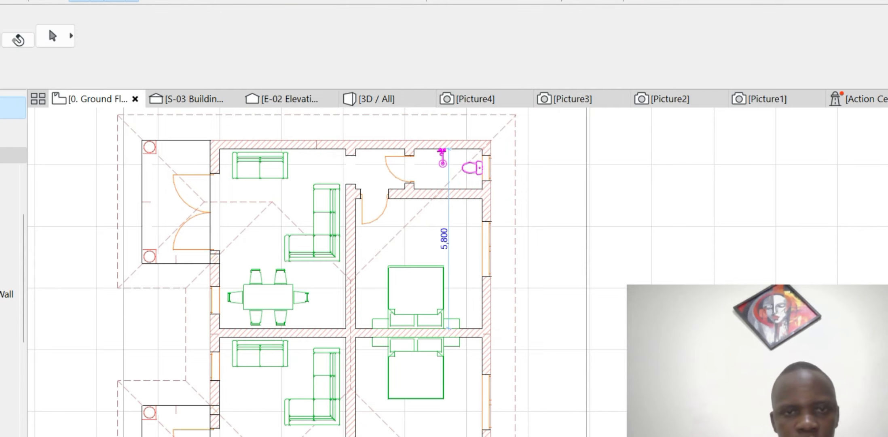
click(376, 98)
scroll(365, 252, down, 5)
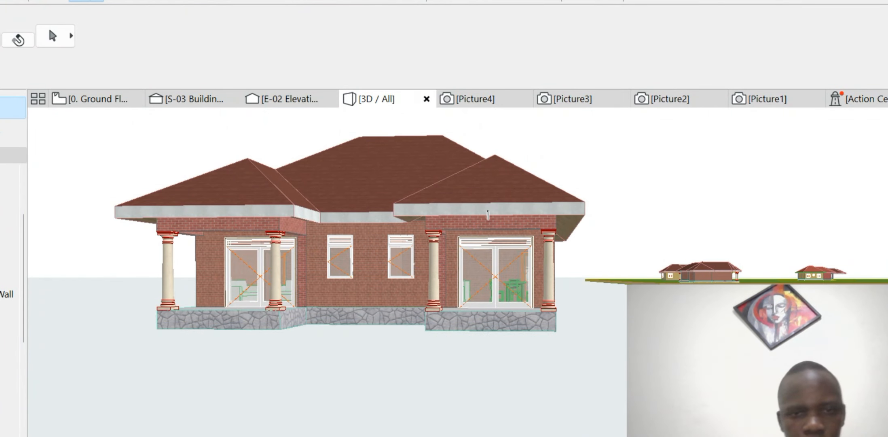
shift+middle_drag(487, 216, 206, 215)
scroll(496, 282, up, 1)
scroll(495, 282, up, 1)
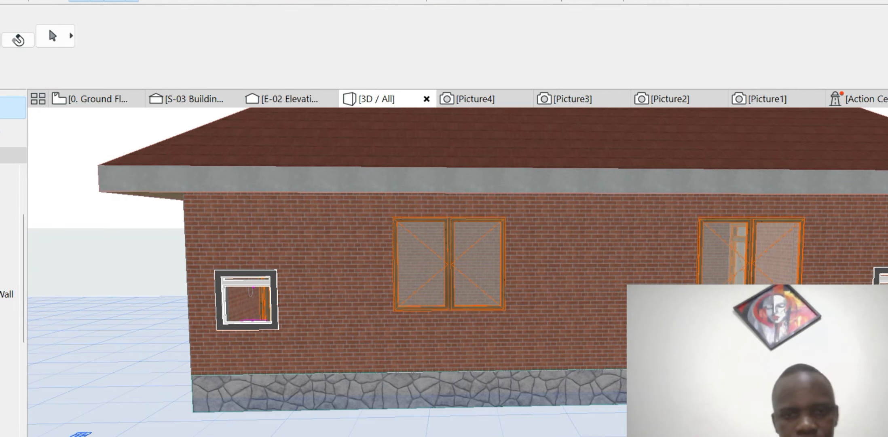
click(273, 278)
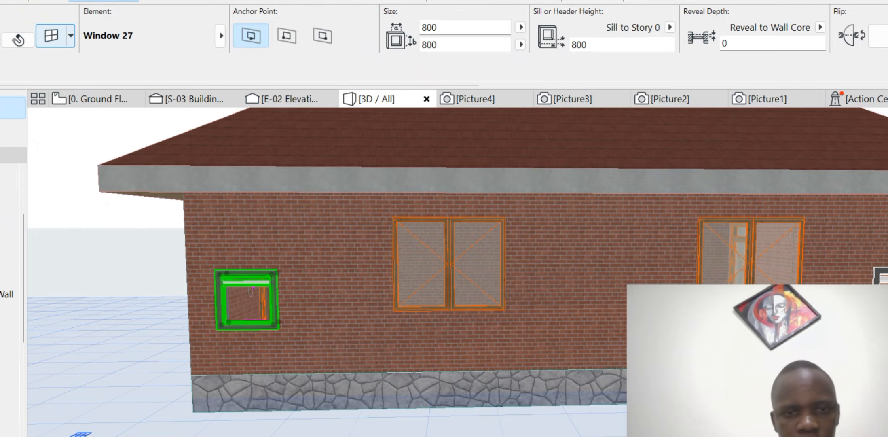
- Delete the selected 800 × 800 window and the small window at the wall's right edge
click(55, 35)
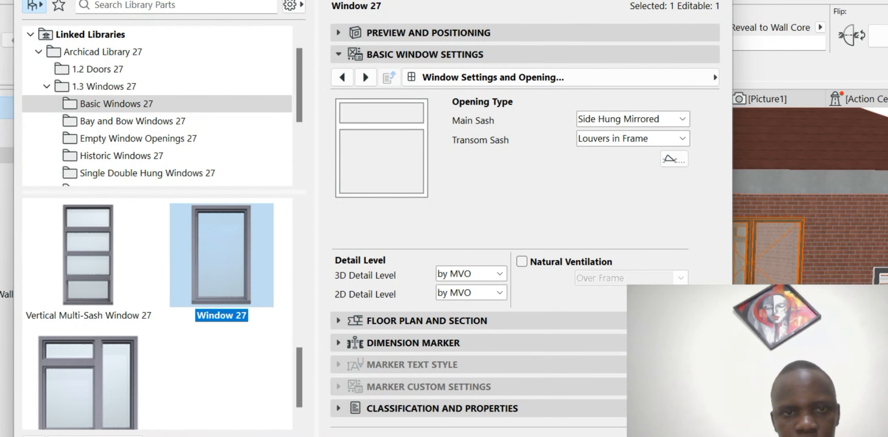
key(Escape)
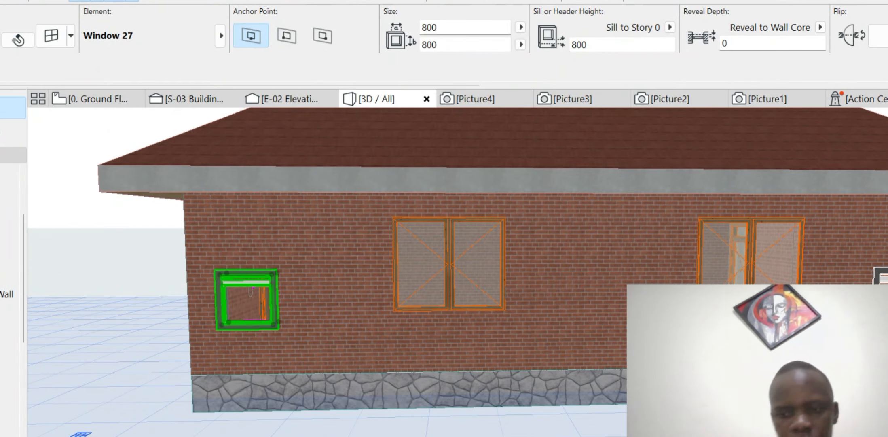
key(Delete)
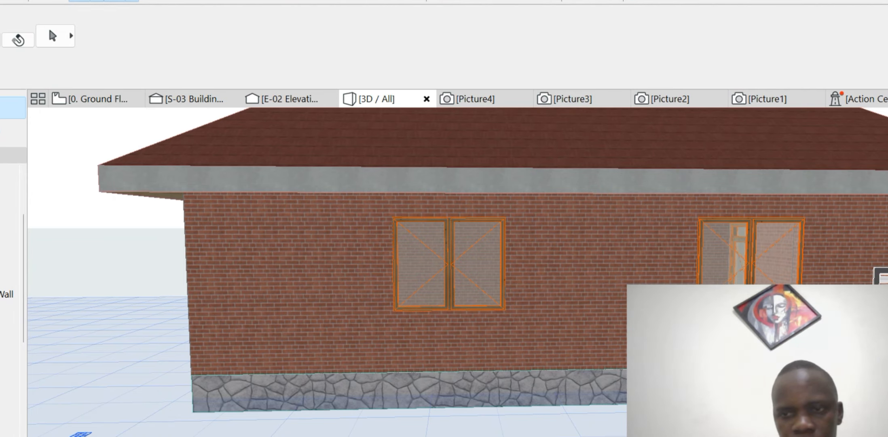
click(880, 276)
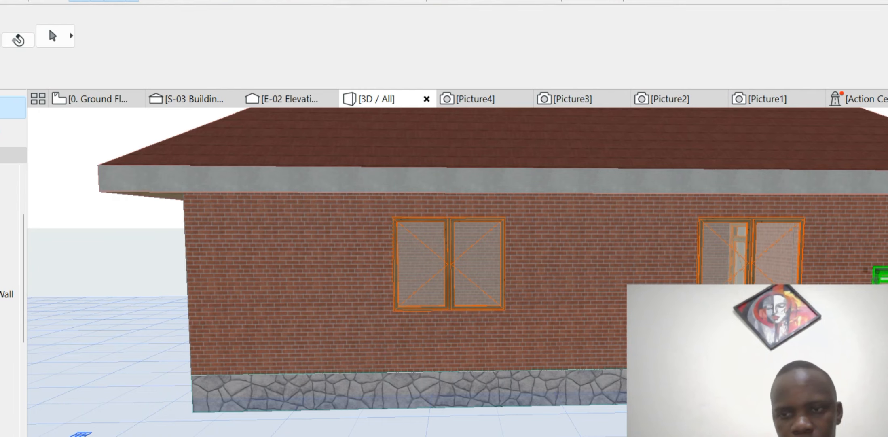
key(Delete)
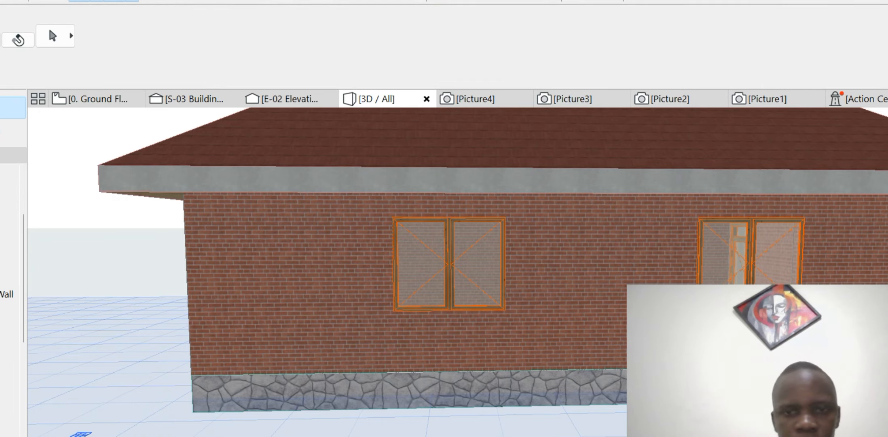
- Select the left side-wall double window and enable an Upper Transom on its Shape page
click(449, 265)
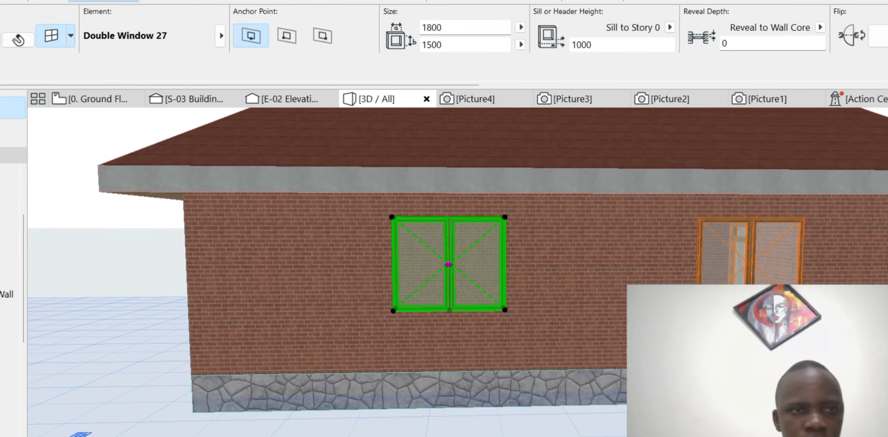
click(51, 35)
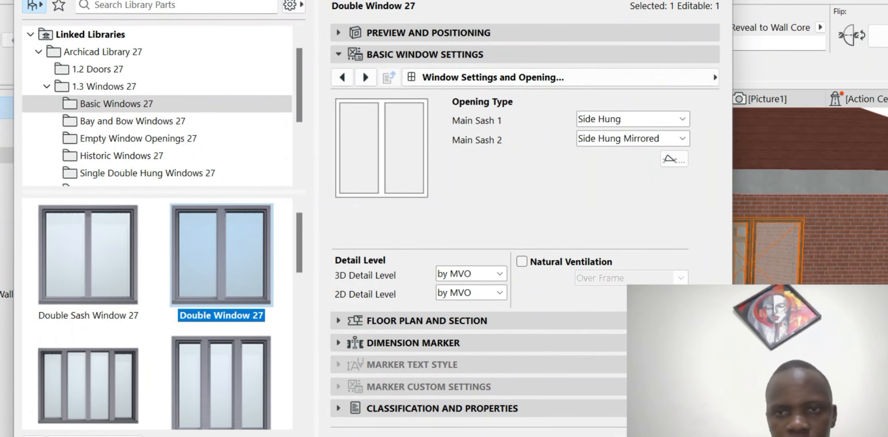
click(506, 77)
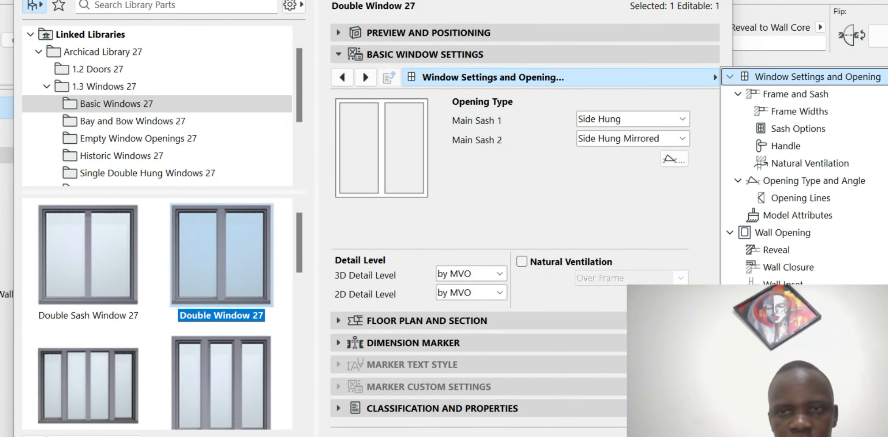
scroll(792, 111, up, 1)
click(768, 94)
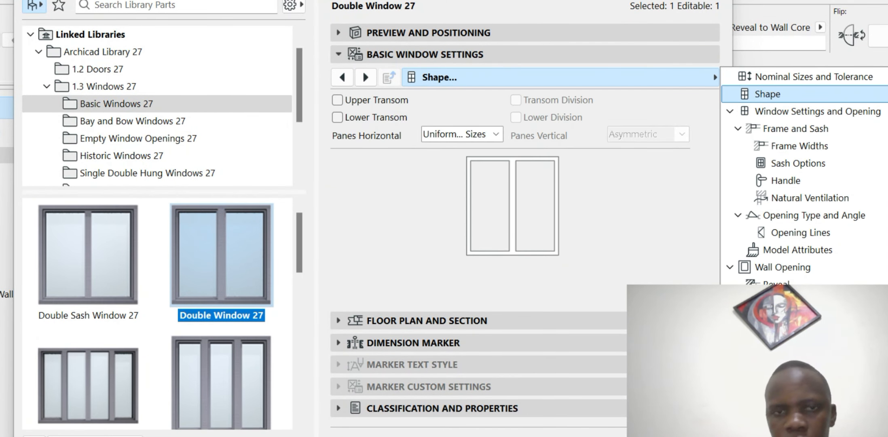
click(337, 100)
click(337, 100)
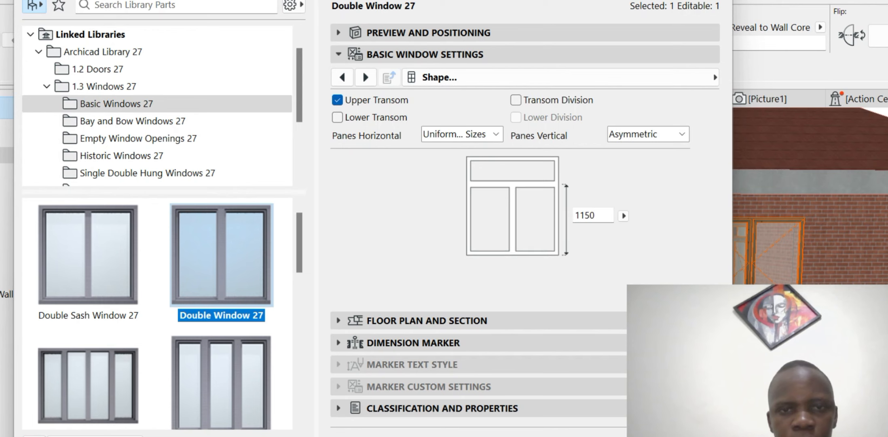
- Set the double window's Transom Sash to a louvered Vent Sash
click(439, 77)
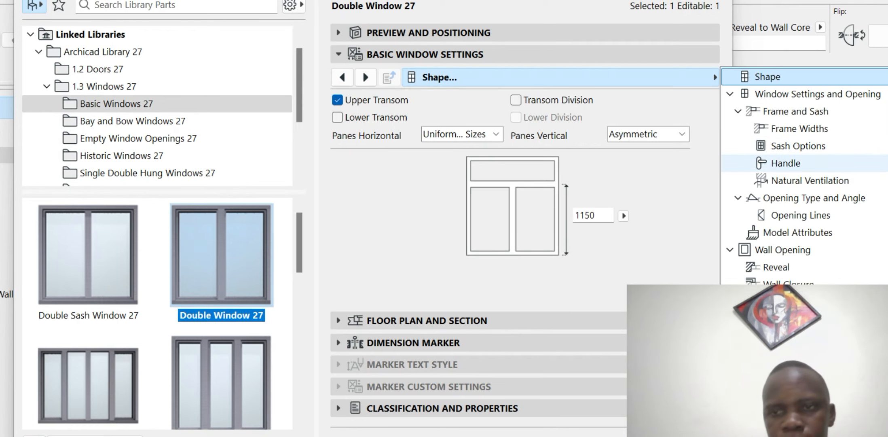
click(798, 146)
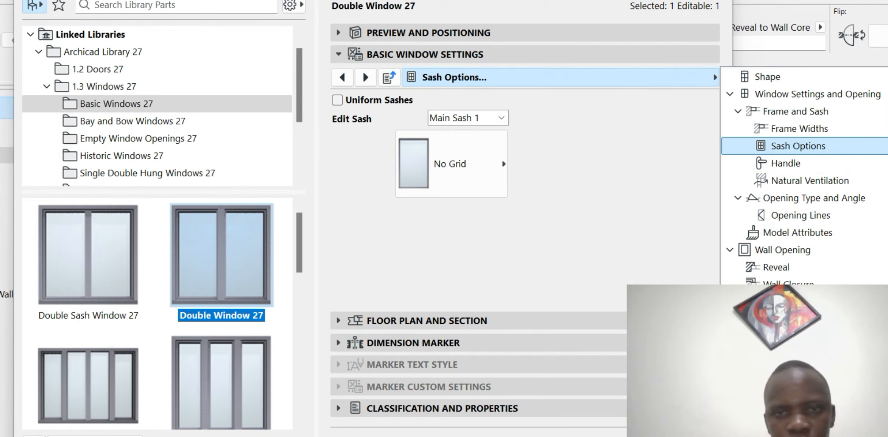
click(468, 117)
click(461, 159)
click(451, 164)
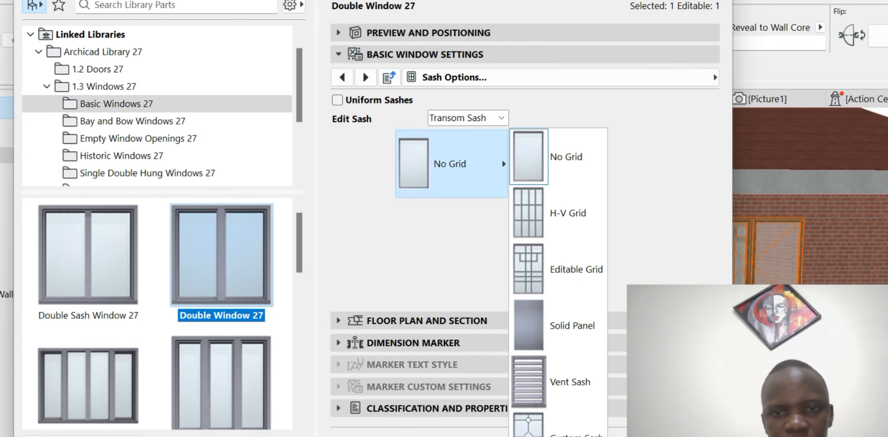
click(558, 382)
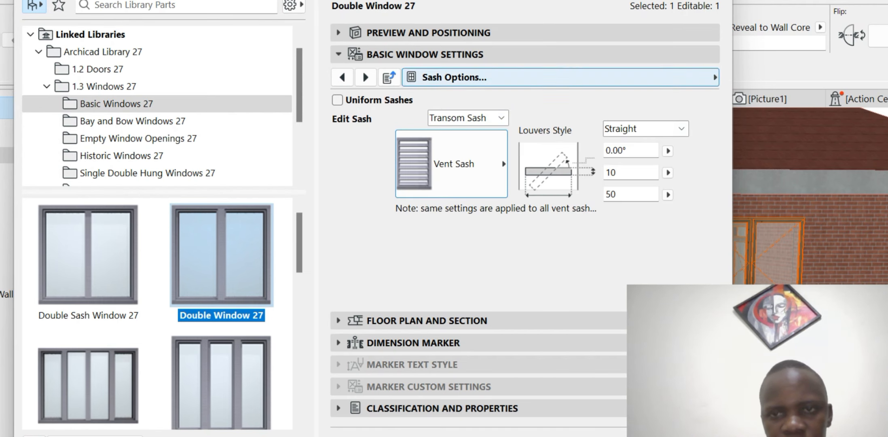
click(560, 77)
- Give the window's outer frame and outer sash Paint - Glossy White surfaces
click(793, 198)
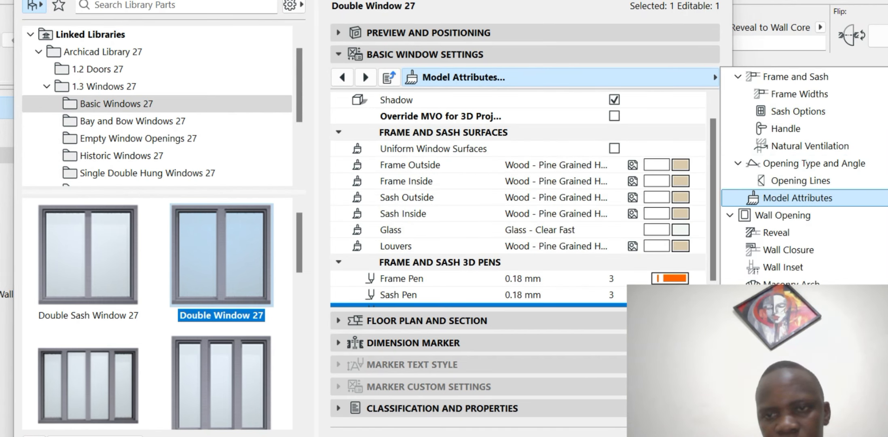
click(698, 165)
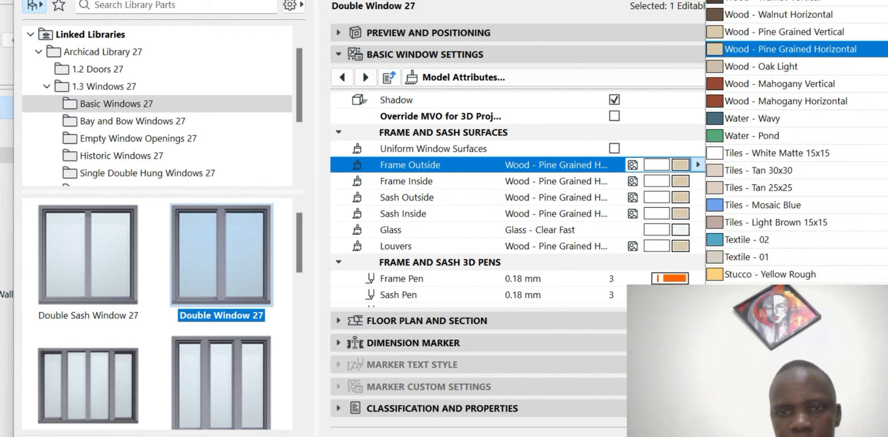
scroll(768, 170, down, 5)
click(761, 182)
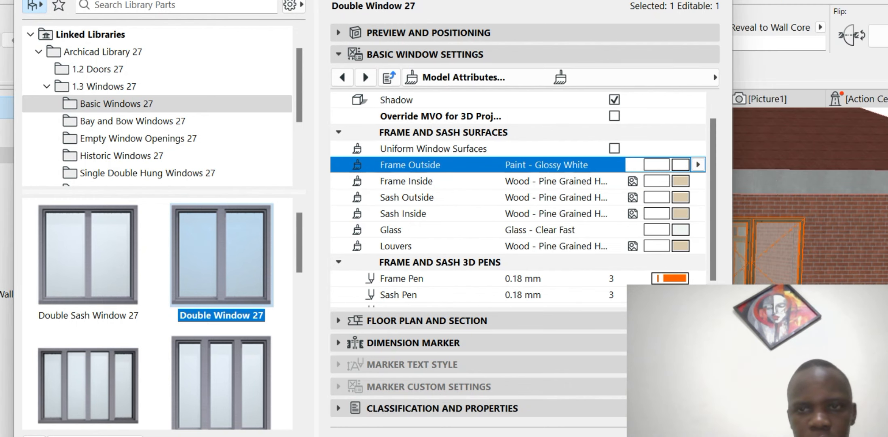
click(680, 197)
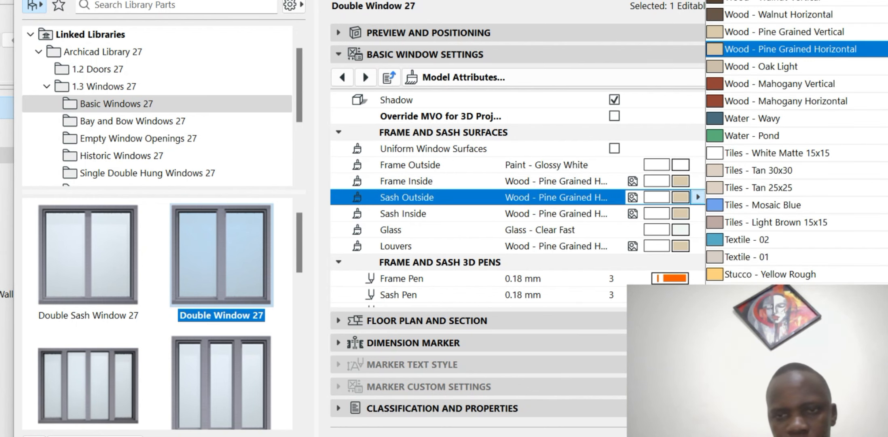
scroll(760, 142, down, 8)
click(760, 99)
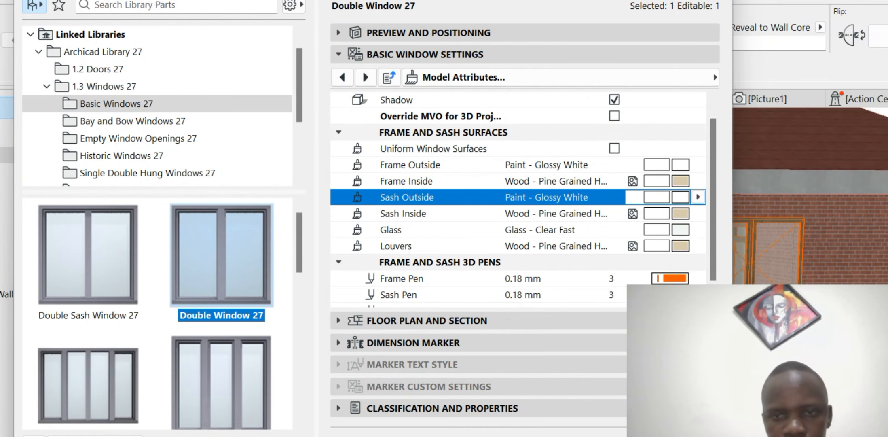
- Set Frame Pen and Sash Pen to 19 and apply the window settings
click(670, 278)
text(19)
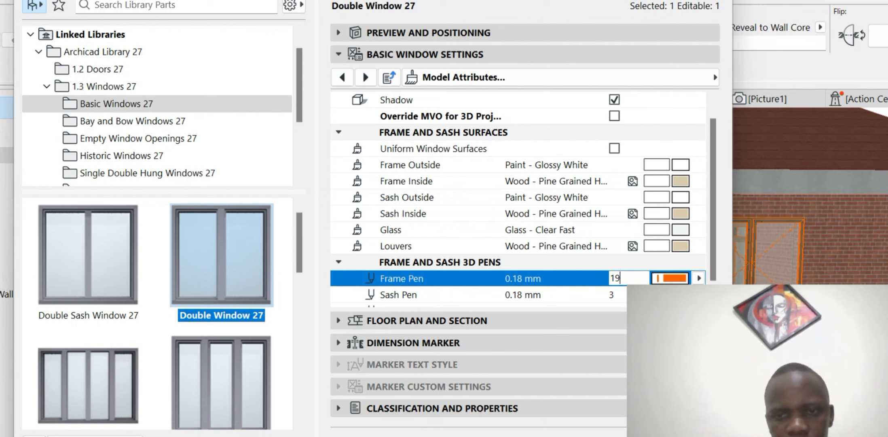
key(Tab)
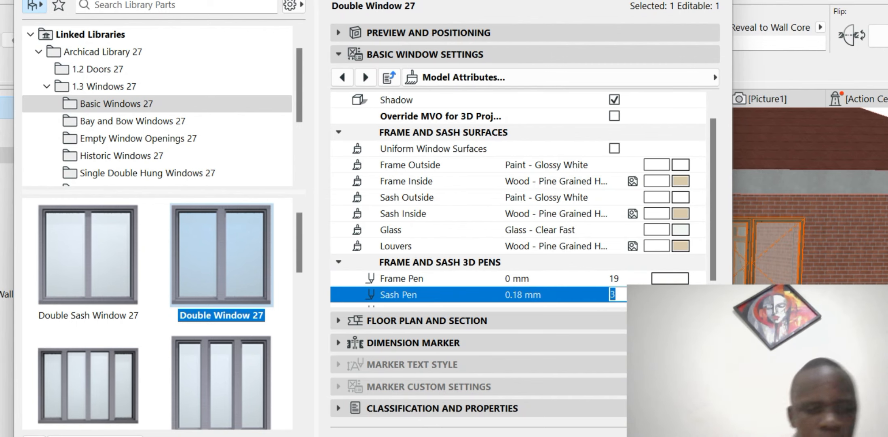
text(19)
key(Return)
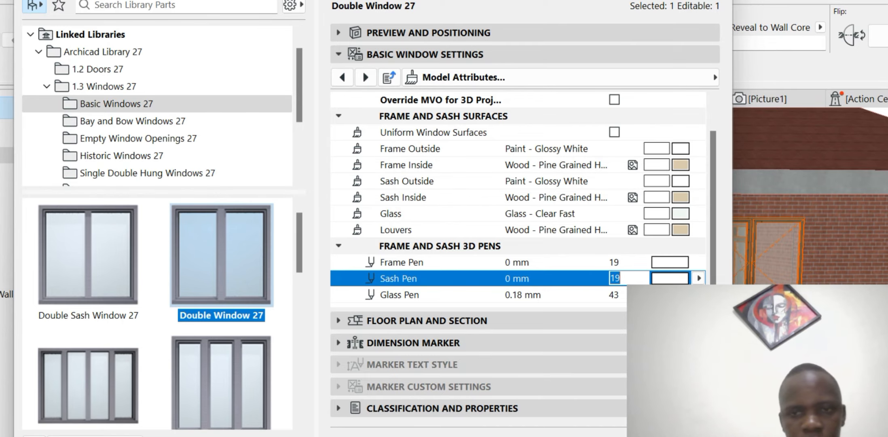
key(Return)
- On the Ground Floor plan, delete the old upper bedroom window in the right wall
scroll(340, 235, down, 5)
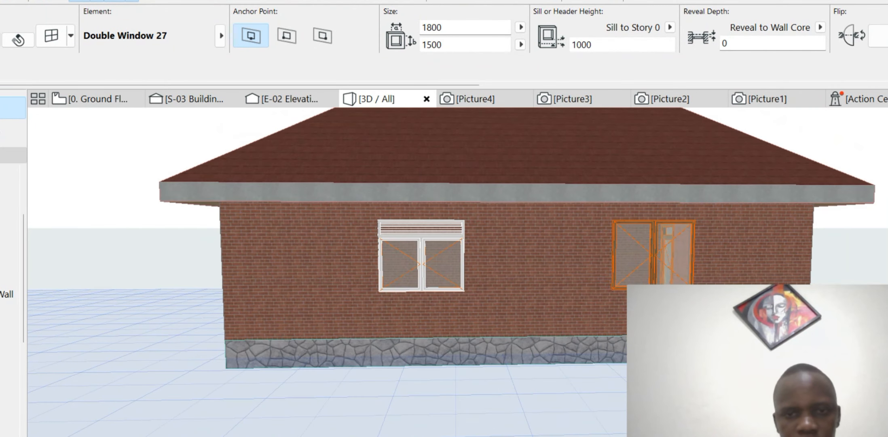
scroll(603, 231, up, 4)
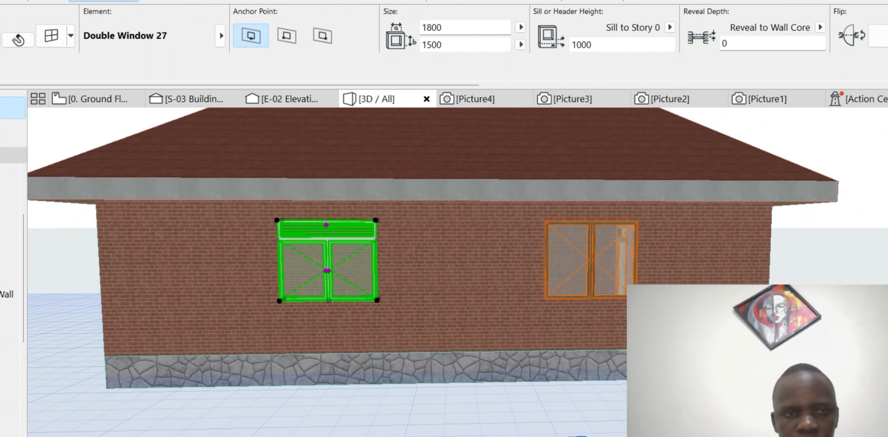
key(Escape)
key(F2)
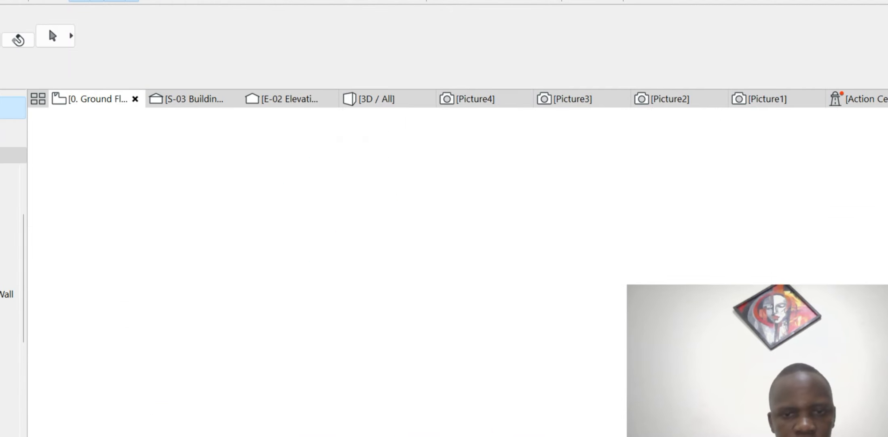
scroll(503, 310, up, 4)
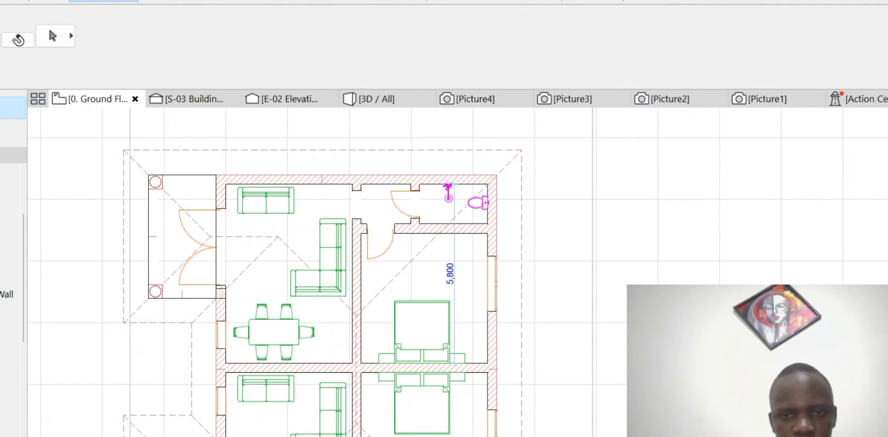
click(504, 152)
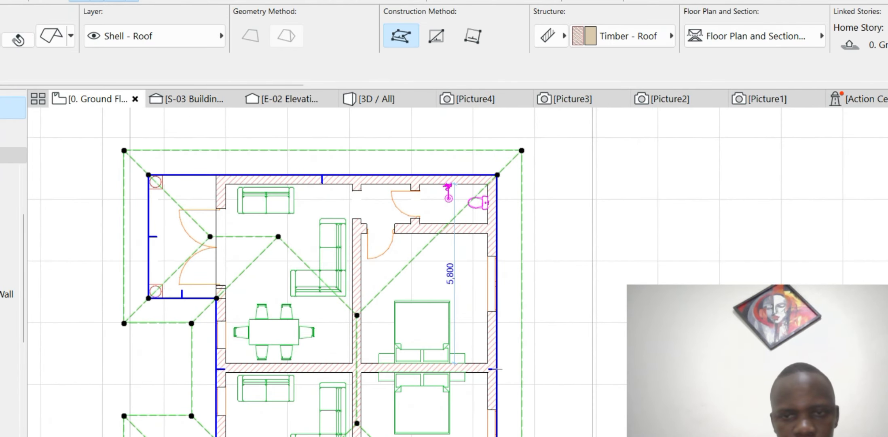
key(Escape)
scroll(458, 185, down, 5)
scroll(456, 259, up, 9)
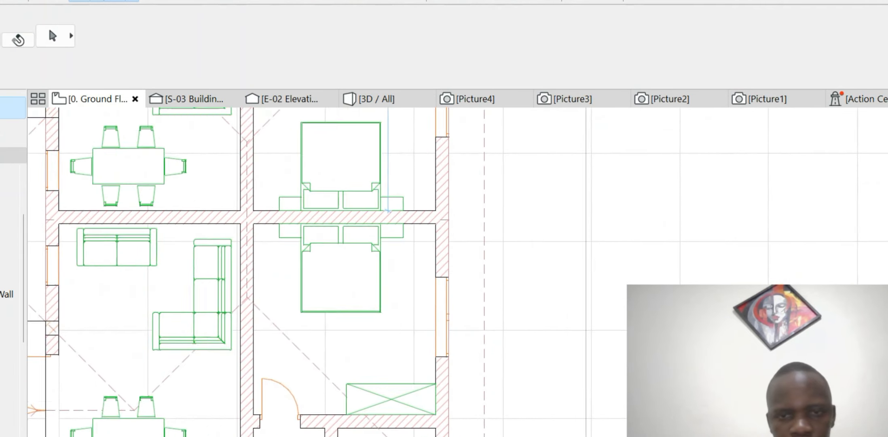
scroll(354, 181, down, 4)
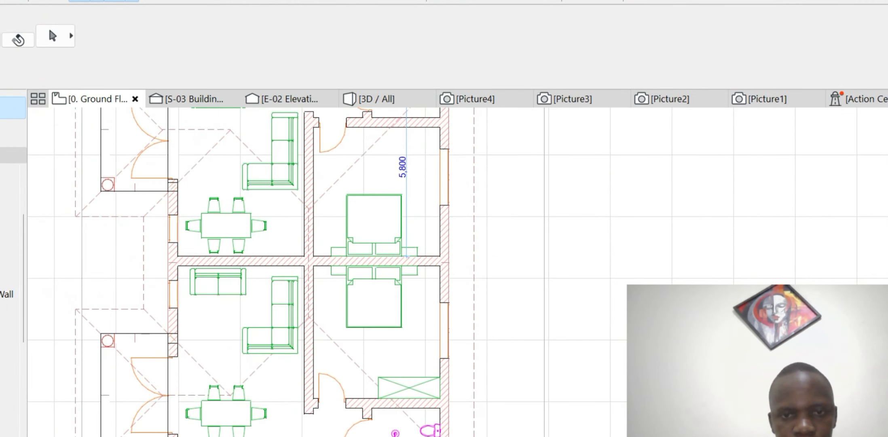
click(444, 178)
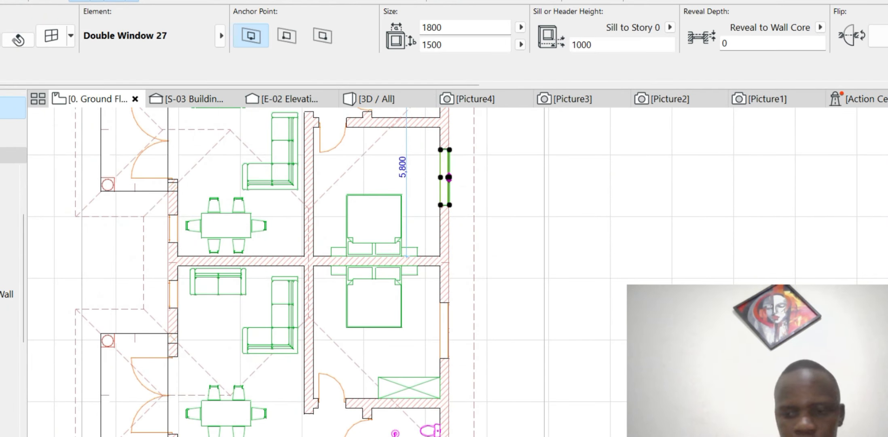
key(Delete)
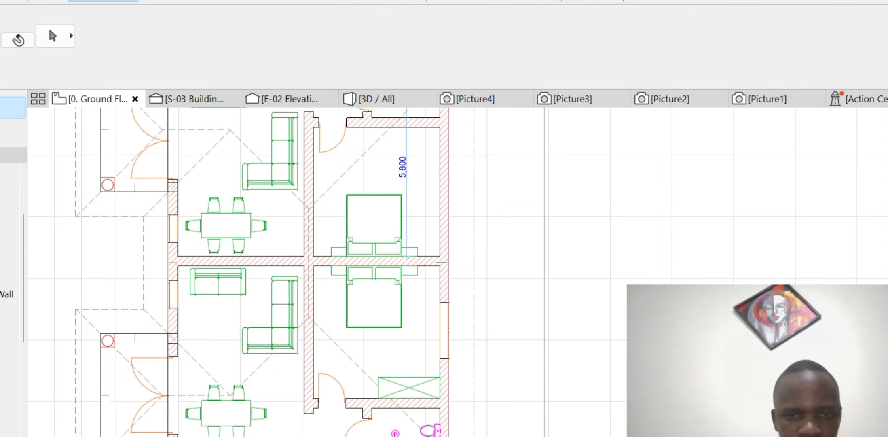
- Copy the updated lower bedroom window about 4.8 m up the right wall
click(445, 330)
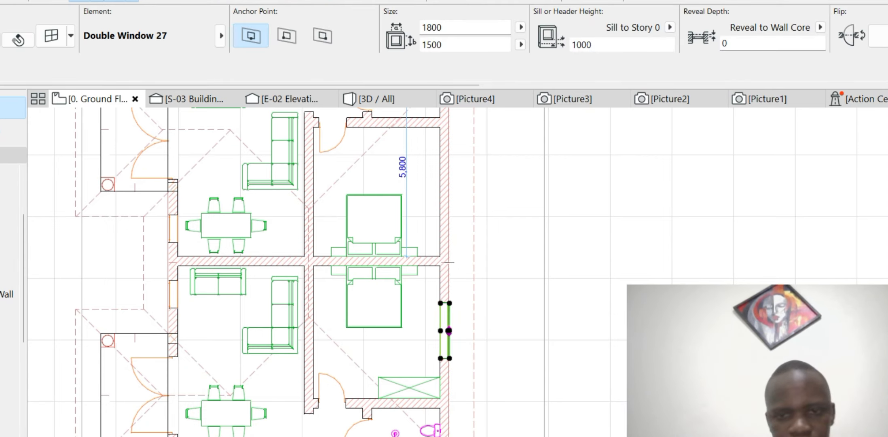
scroll(449, 332, up, 3)
scroll(449, 332, down, 4)
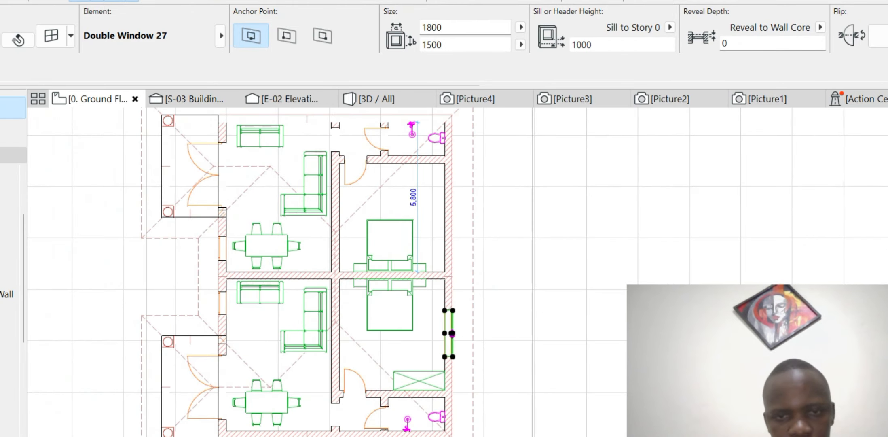
key(ctrl+shift+d)
click(452, 334)
click(453, 209)
key(Escape)
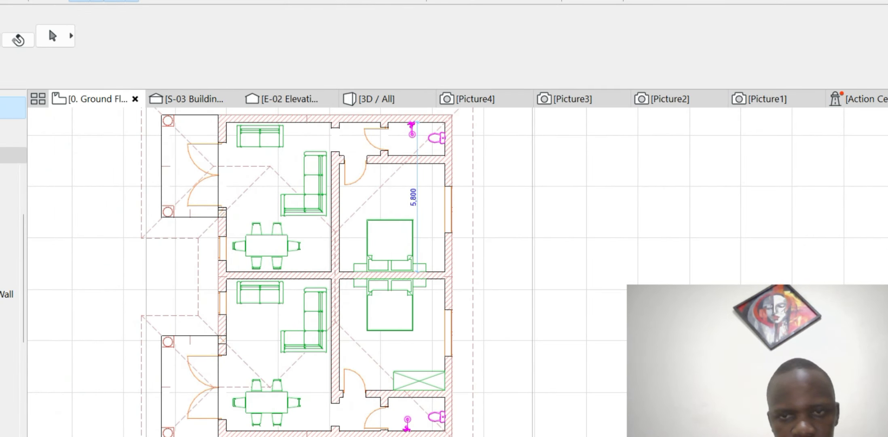
scroll(420, 129, down, 3)
scroll(421, 129, up, 5)
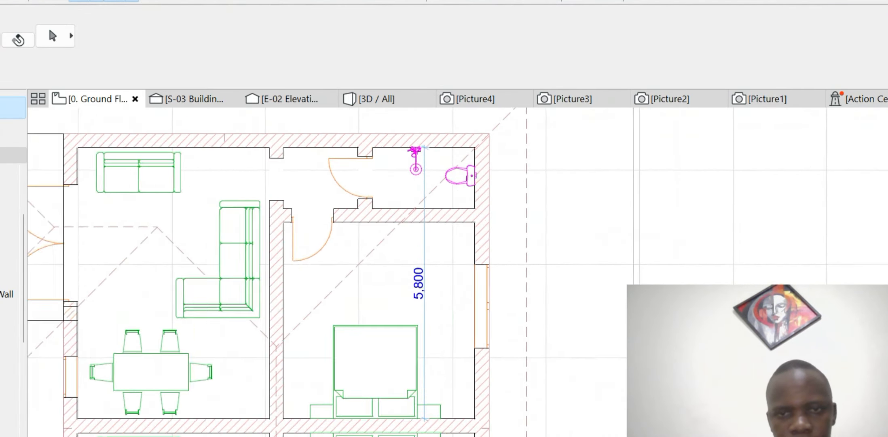
scroll(421, 129, down, 4)
scroll(421, 129, up, 4)
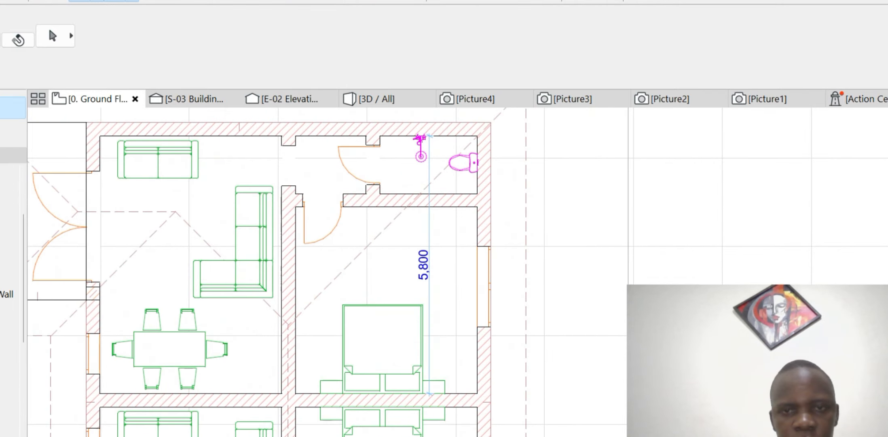
scroll(510, 147, down, 4)
click(376, 99)
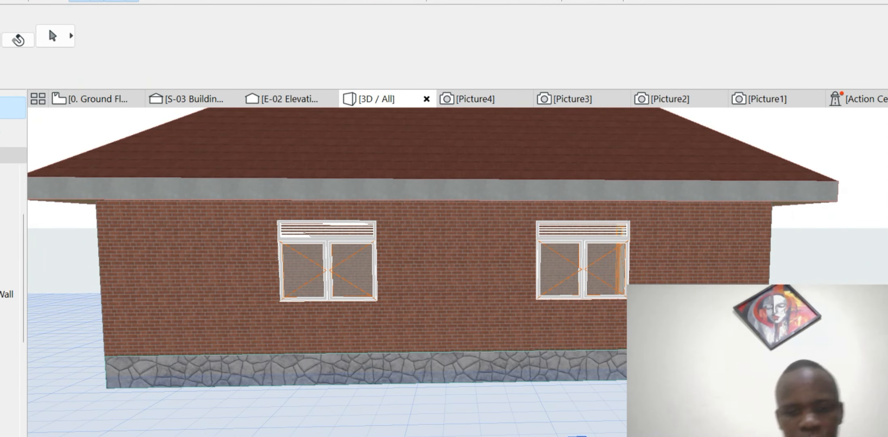
scroll(495, 282, down, 5)
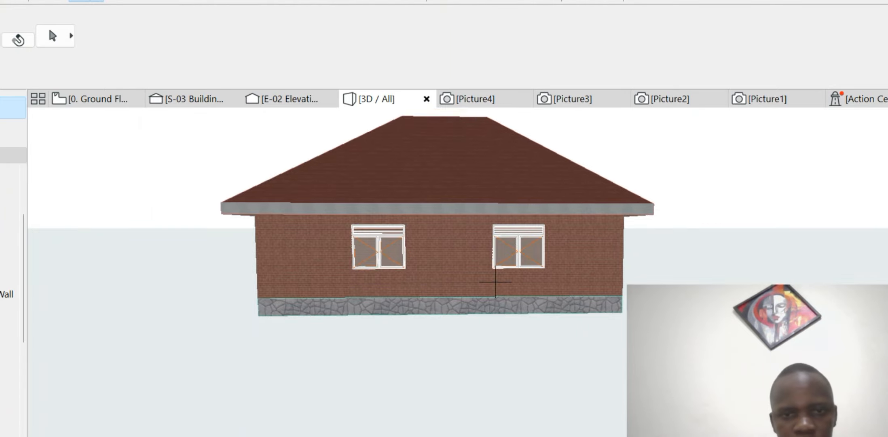
shift+middle_drag(495, 282, 684, 272)
scroll(598, 279, down, 2)
scroll(684, 272, down, 3)
shift+middle_drag(409, 277, 495, 281)
scroll(495, 282, down, 4)
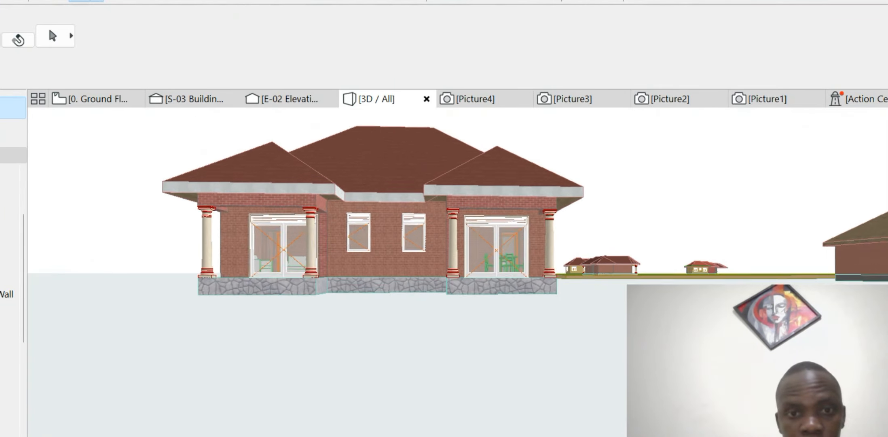
scroll(495, 282, up, 4)
scroll(259, 252, up, 2)
scroll(451, 247, down, 2)
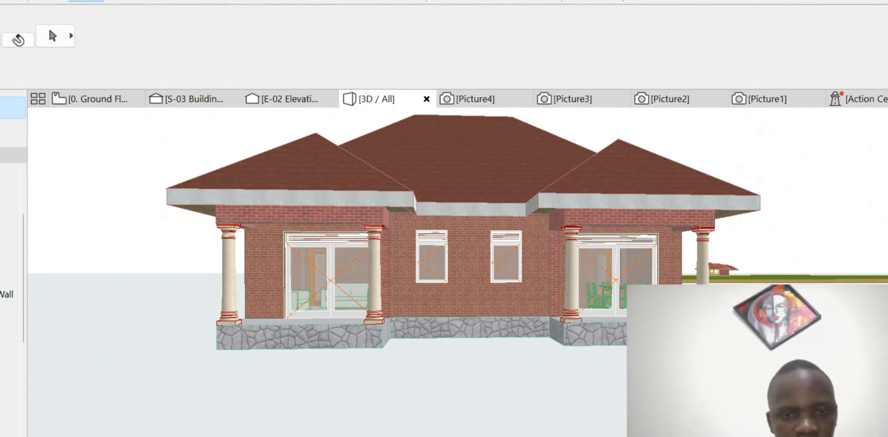
shift+middle_drag(451, 247, 408, 250)
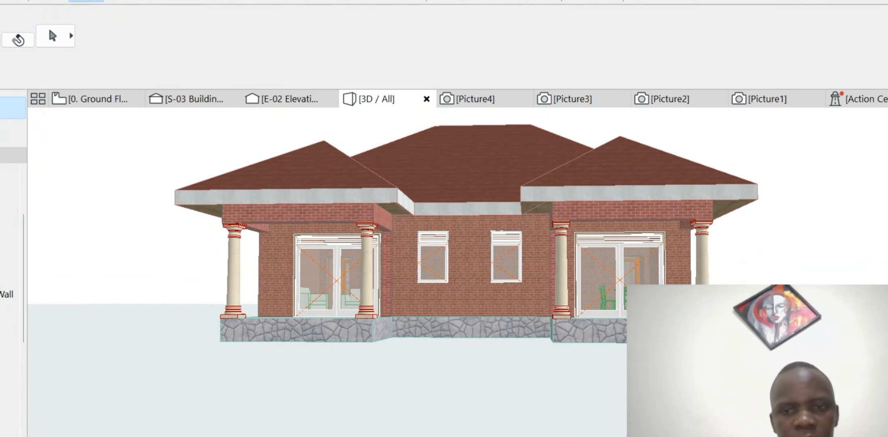
scroll(408, 253, down, 3)
scroll(502, 279, up, 3)
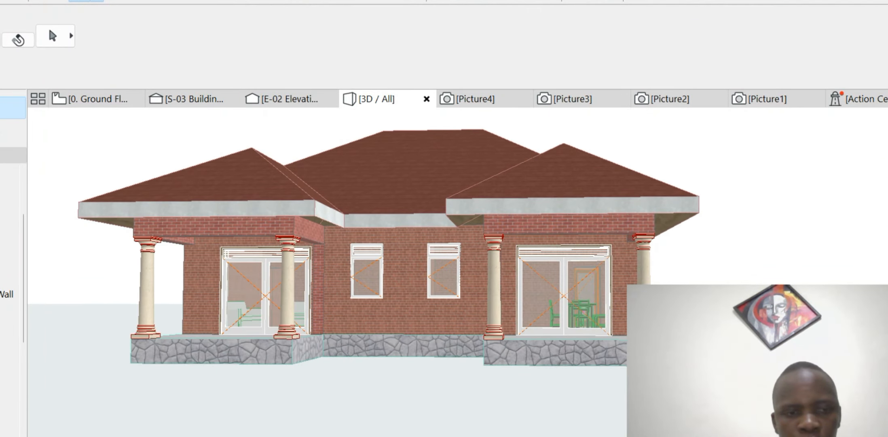
click(97, 99)
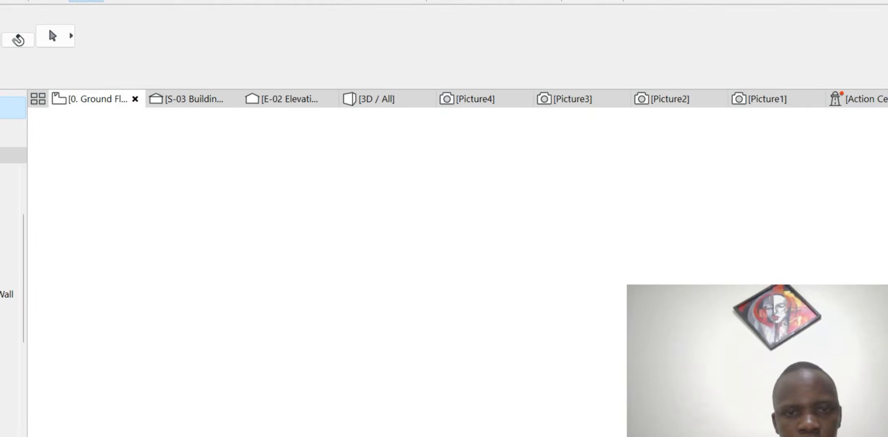
click(376, 99)
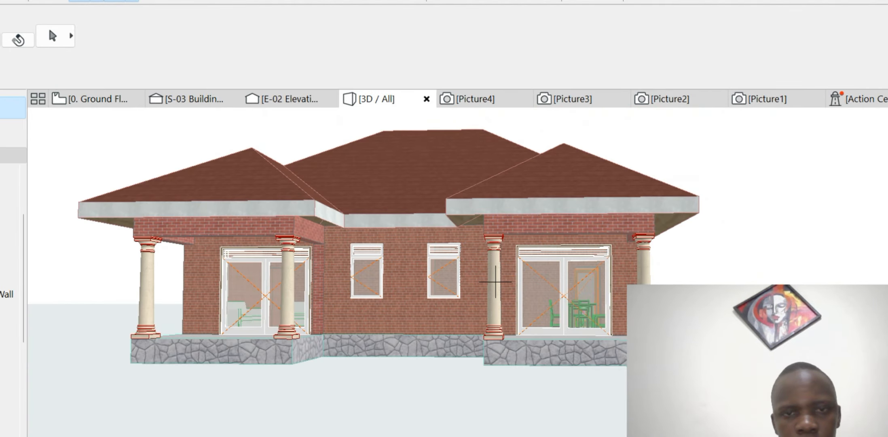
scroll(496, 282, down, 4)
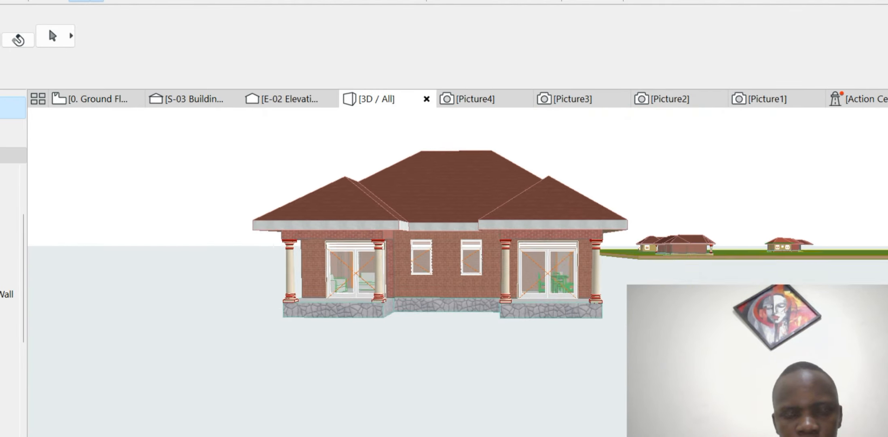
scroll(496, 281, up, 2)
shift+middle_drag(496, 282, 460, 226)
scroll(460, 220, up, 1)
scroll(423, 221, down, 1)
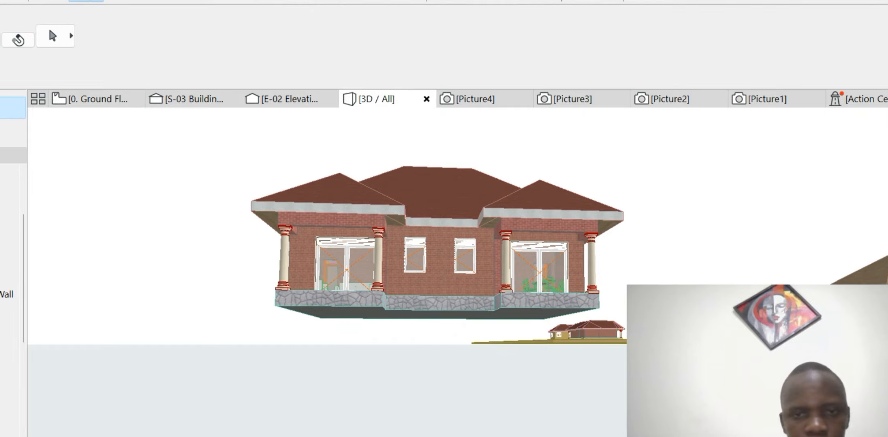
scroll(324, 271, down, 2)
scroll(493, 282, down, 2)
scroll(494, 281, up, 2)
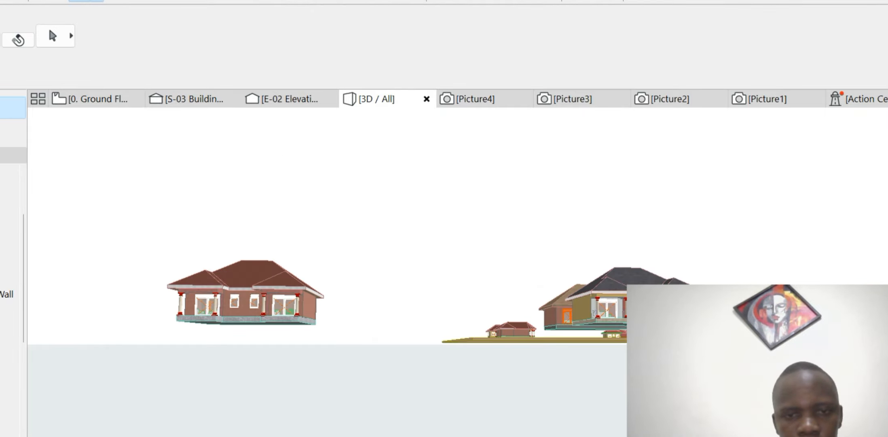
scroll(242, 283, up, 5)
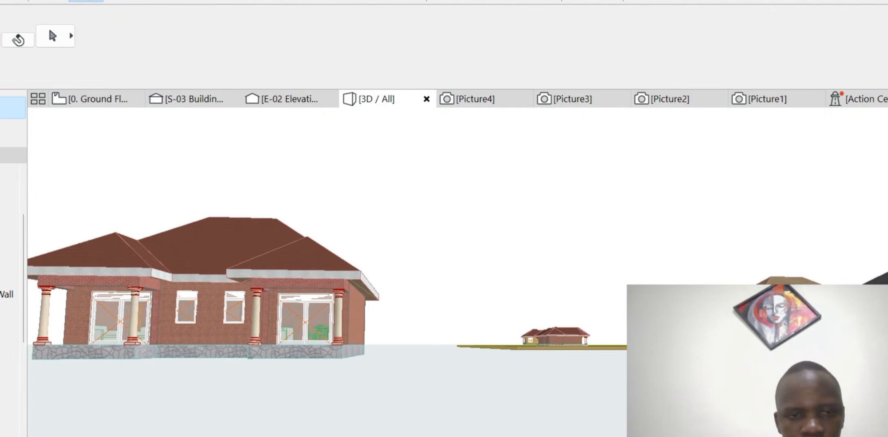
scroll(242, 284, up, 3)
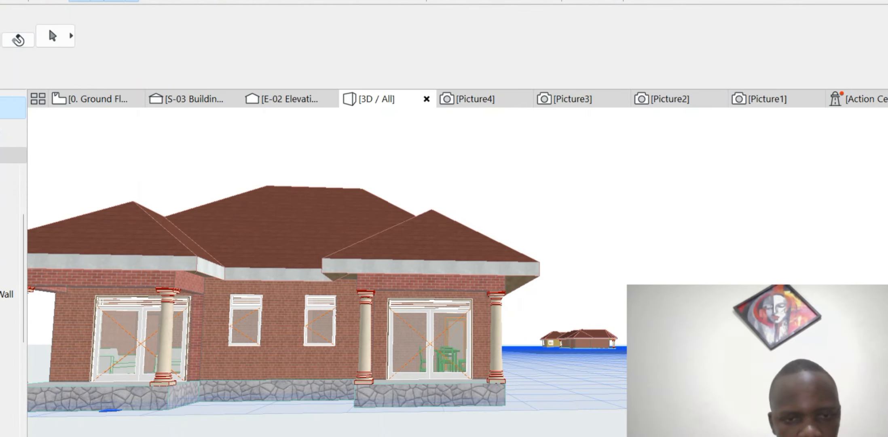
click(280, 319)
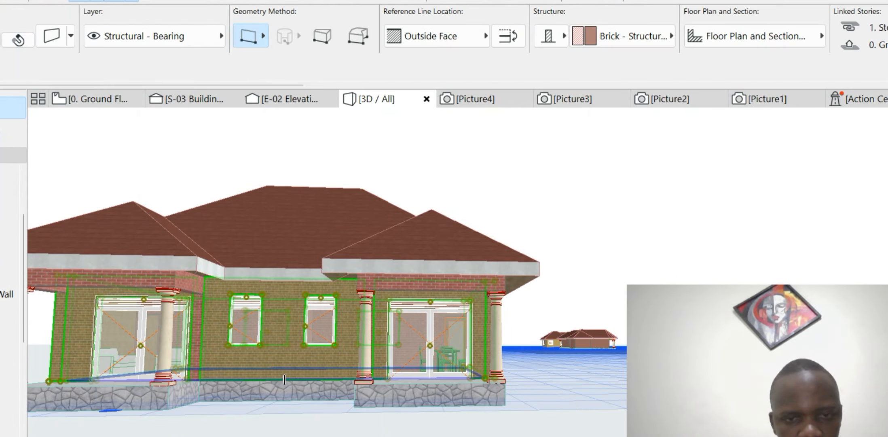
scroll(428, 301, down, 2)
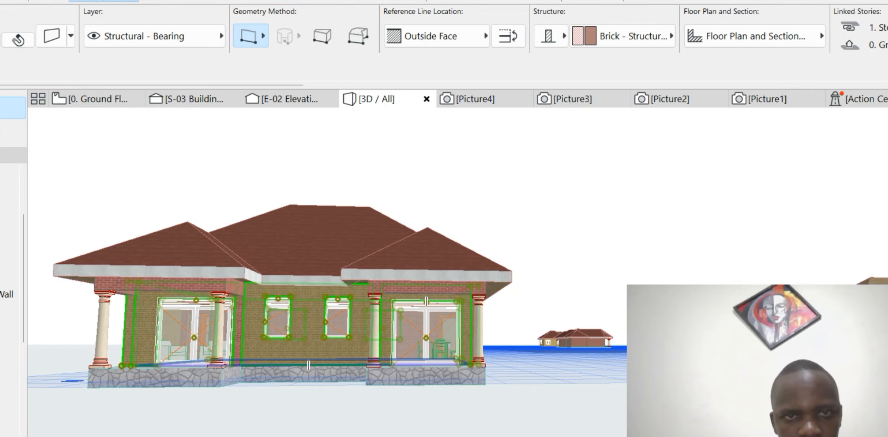
key(Escape)
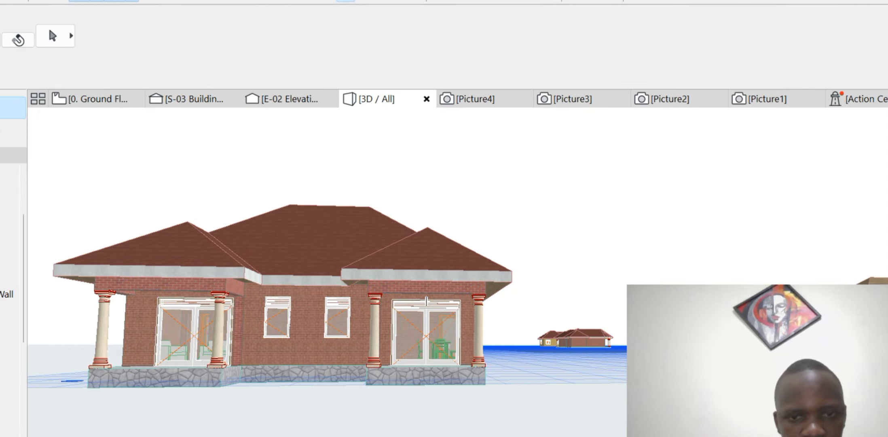
click(304, 360)
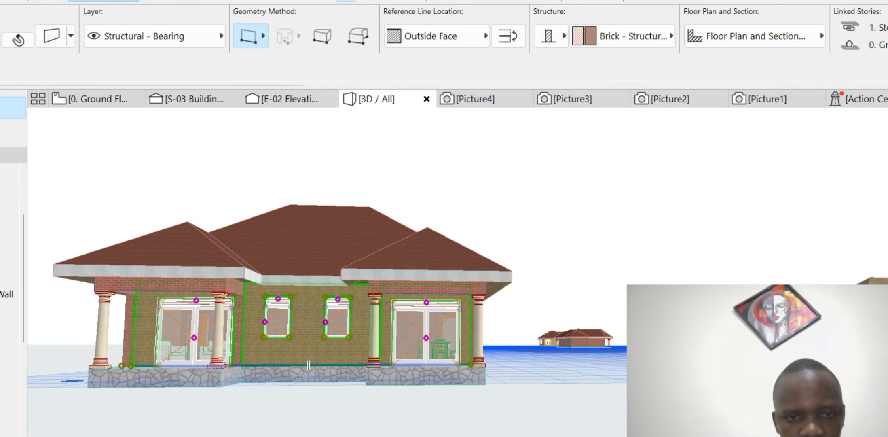
scroll(304, 360, up, 1)
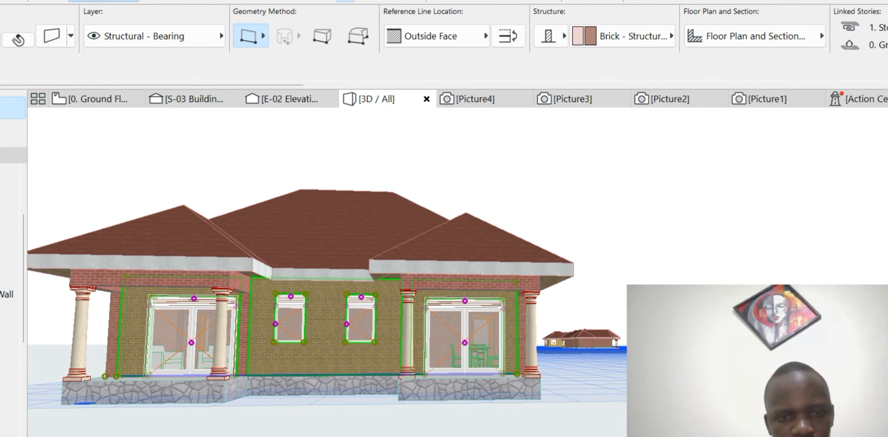
scroll(253, 329, down, 6)
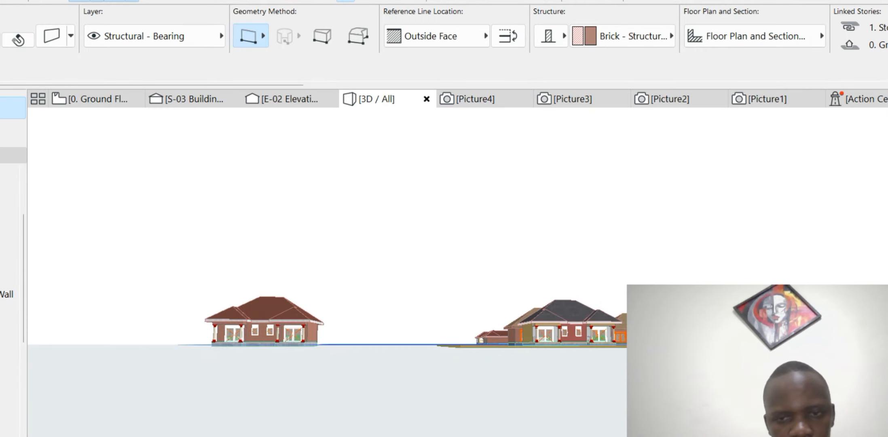
scroll(586, 329, up, 10)
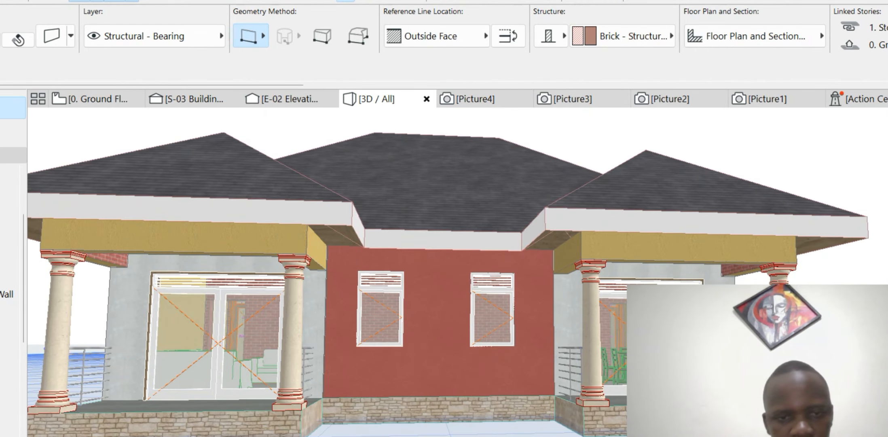
click(324, 321)
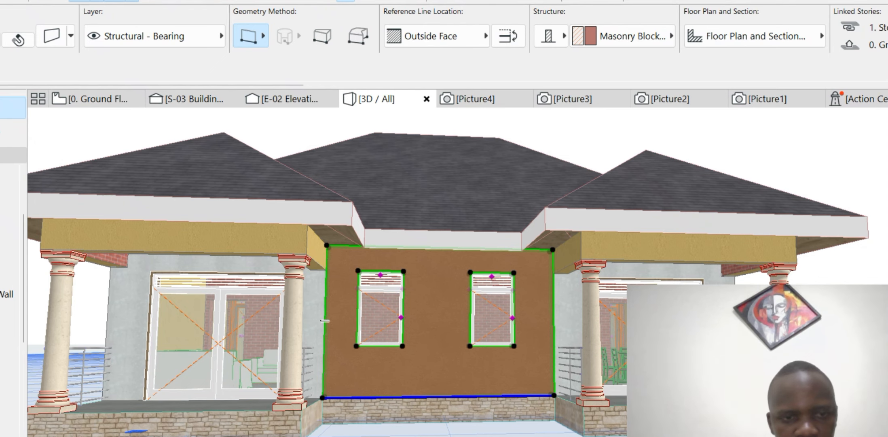
key(Escape)
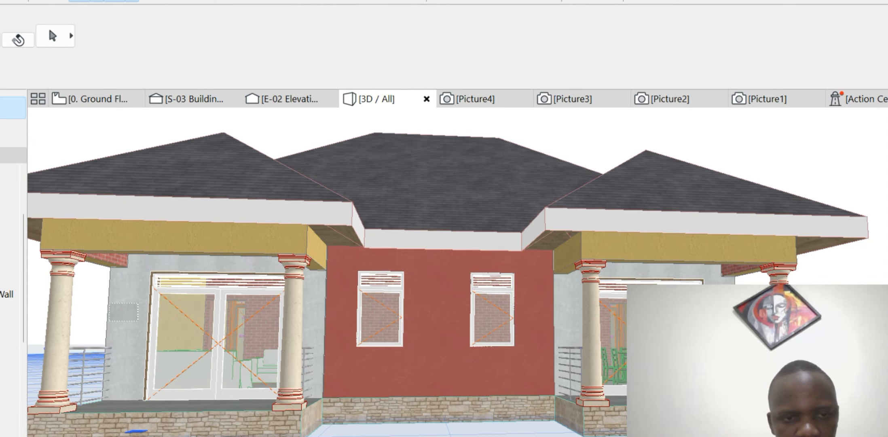
click(121, 315)
scroll(198, 311, down, 2)
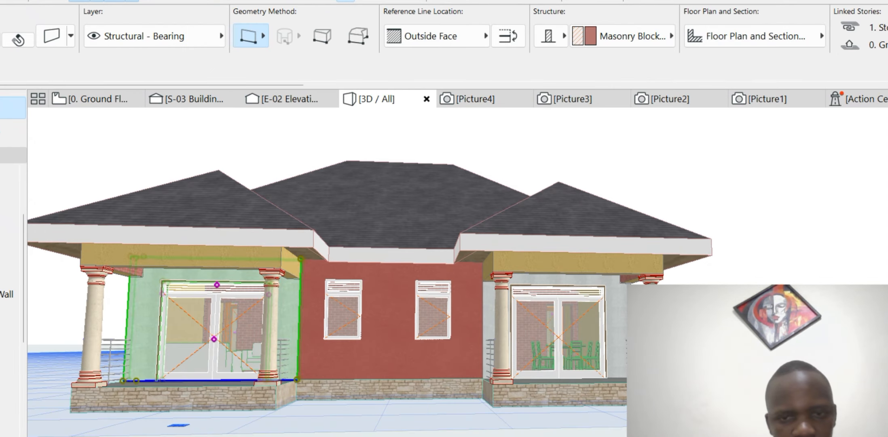
click(482, 320)
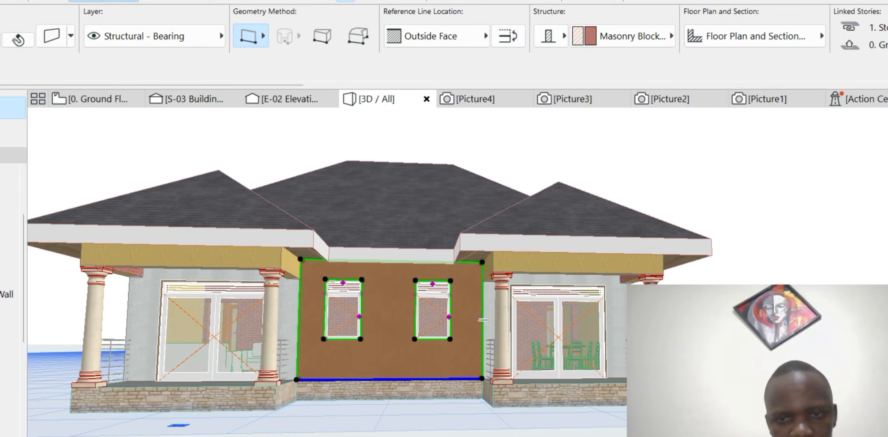
key(Escape)
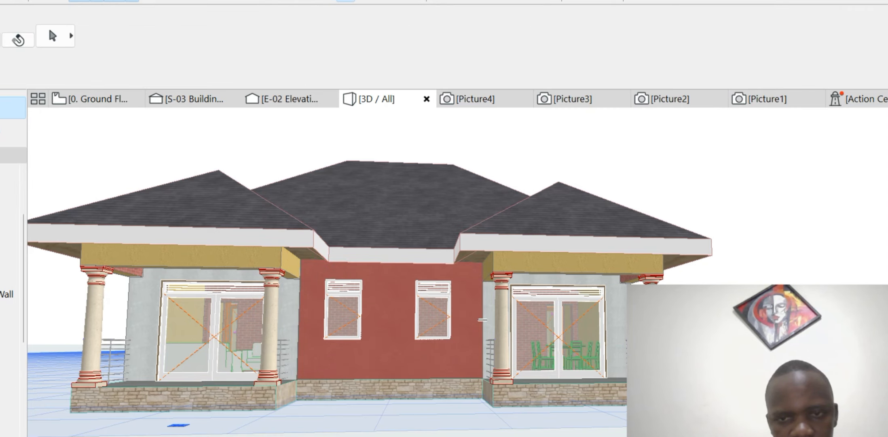
click(482, 319)
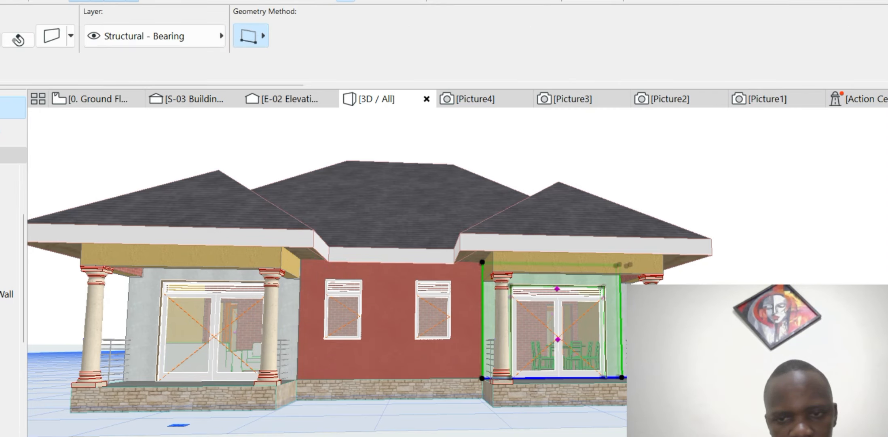
scroll(544, 298, down, 2)
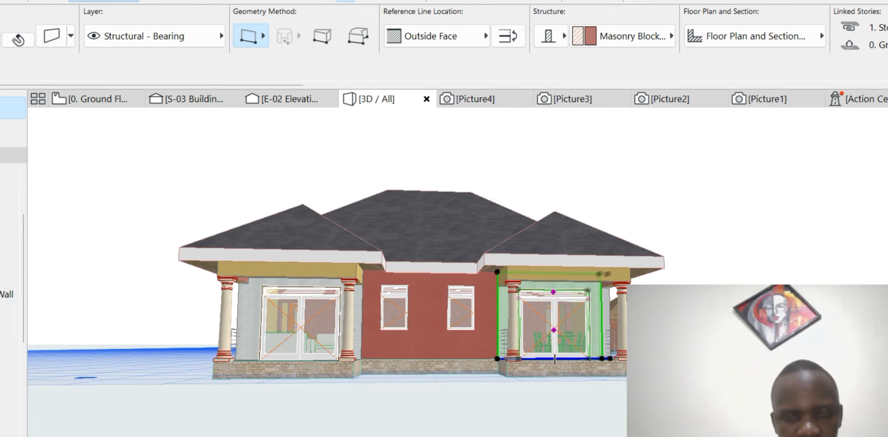
scroll(631, 259, down, 3)
scroll(526, 275, down, 3)
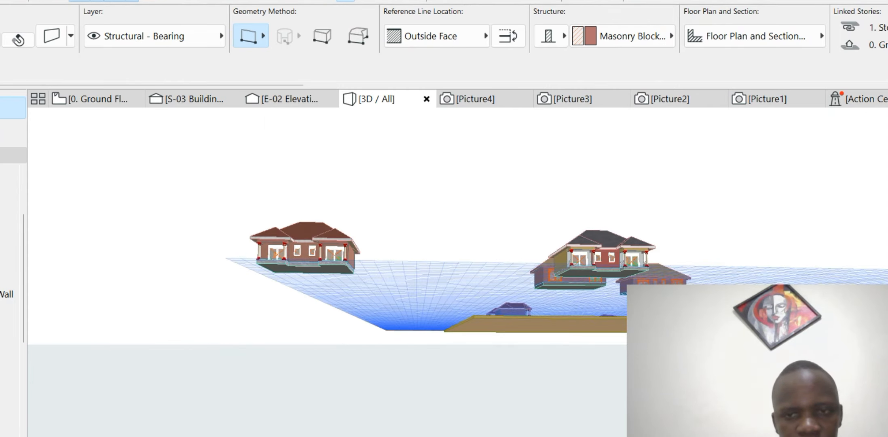
scroll(267, 247, up, 4)
scroll(344, 290, down, 3)
scroll(397, 304, up, 3)
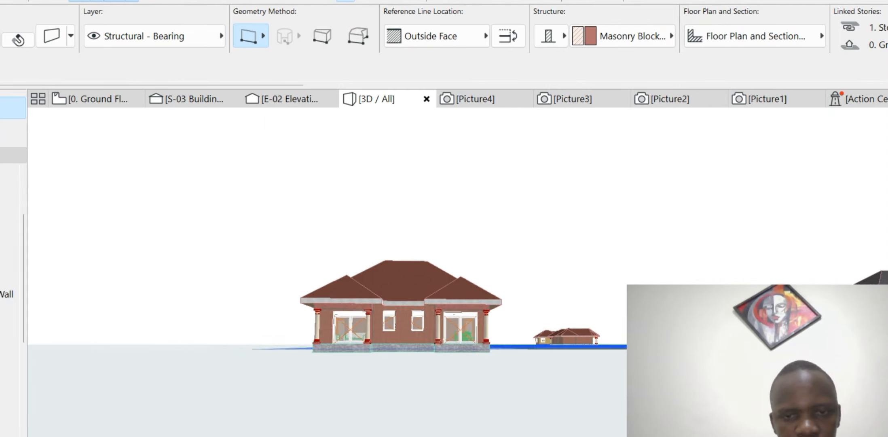
scroll(404, 324, up, 4)
- Select the cottage's brick front wall and zoom back in on it
click(371, 396)
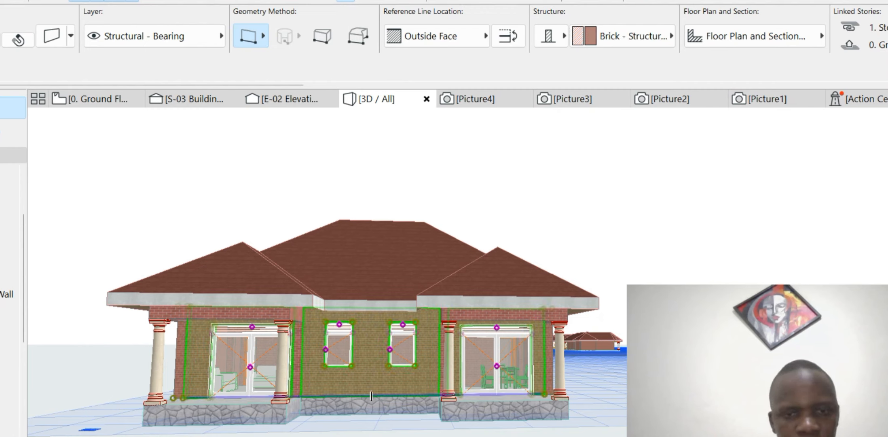
scroll(290, 317, up, 2)
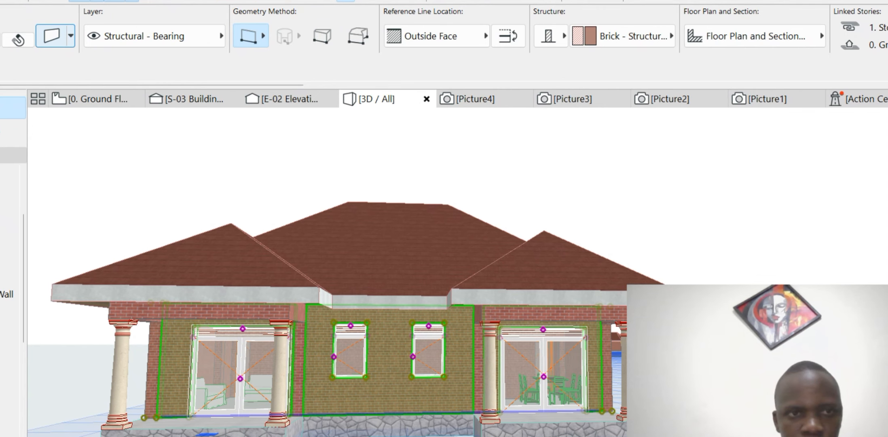
- Try an outside-face surface override on the selected wall, then undo it
click(51, 36)
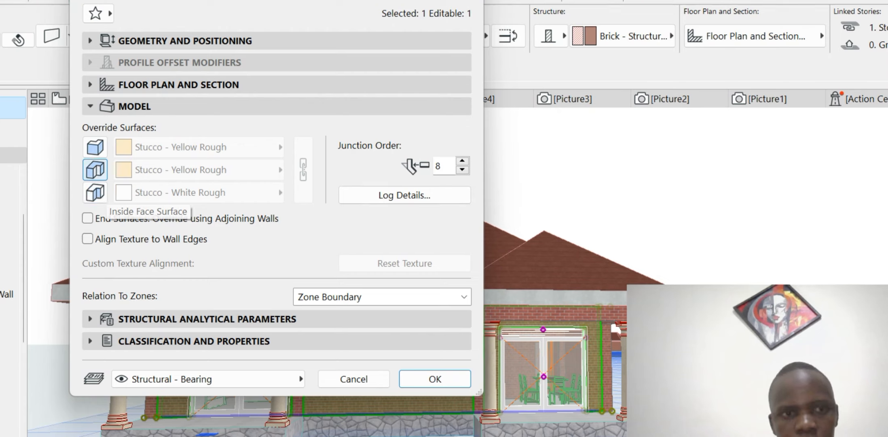
click(95, 146)
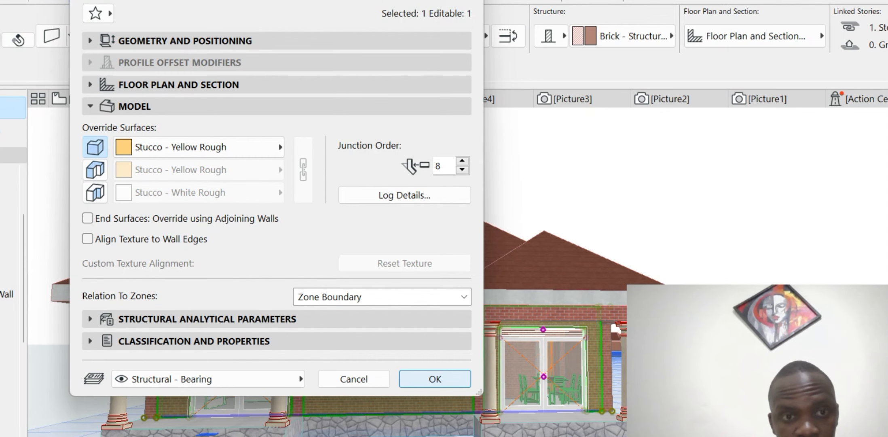
click(435, 379)
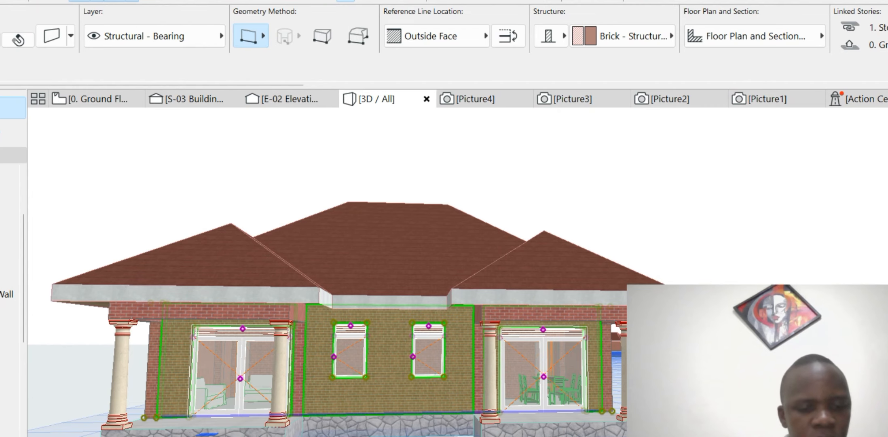
key(ctrl+z)
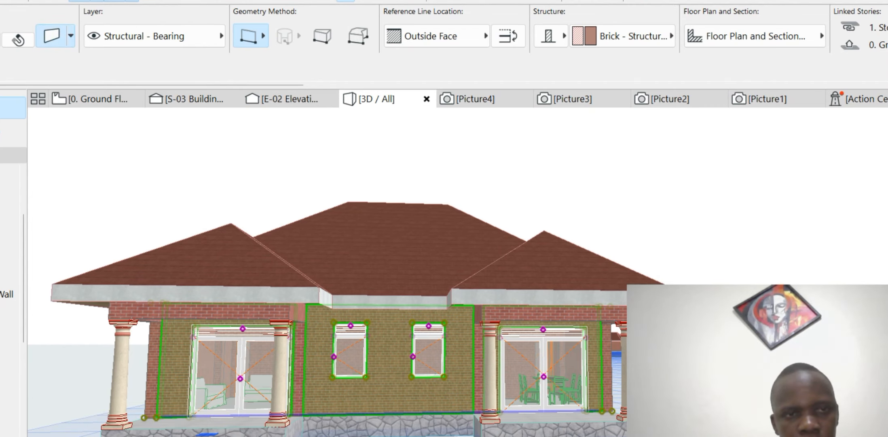
- Override the wall's inside face with Stucco - White Fine
click(51, 36)
click(95, 192)
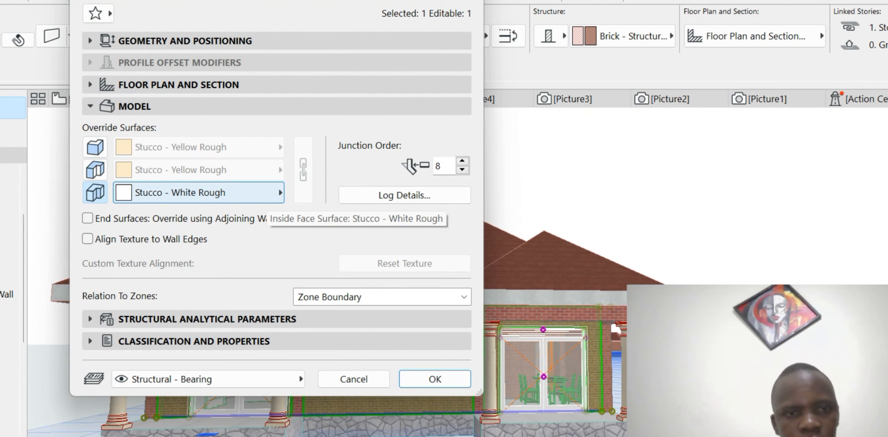
click(263, 192)
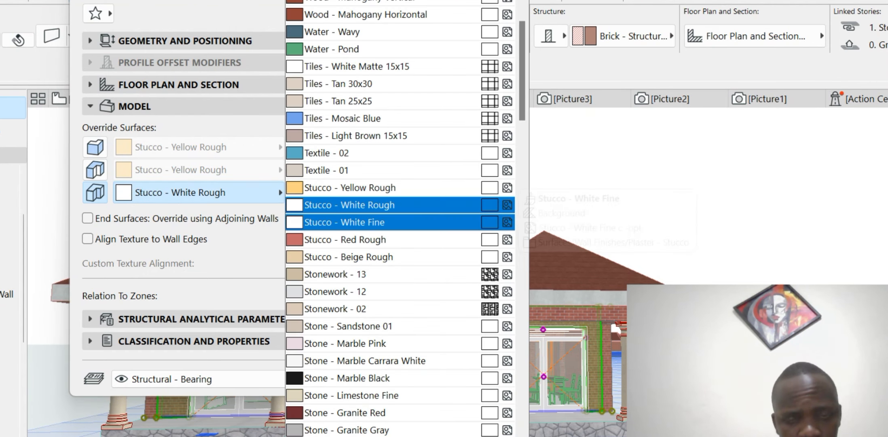
click(364, 222)
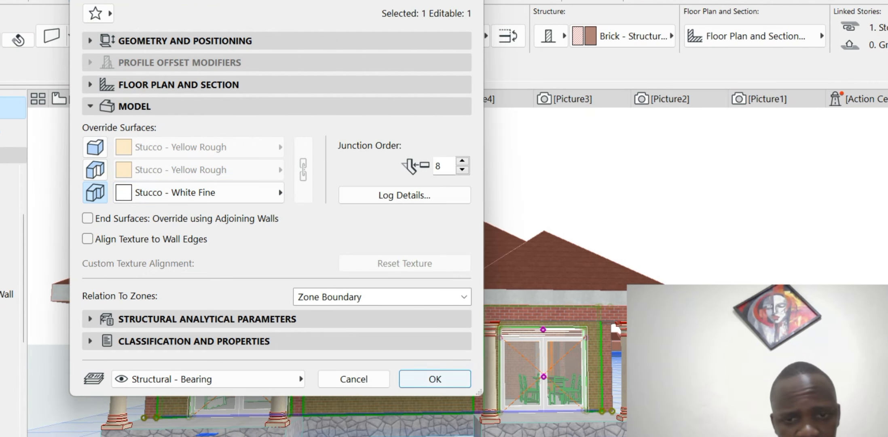
click(435, 378)
scroll(391, 377, down, 3)
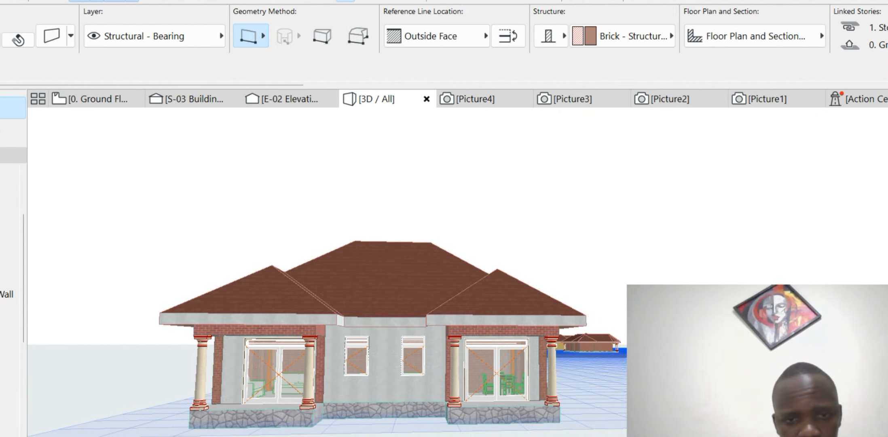
scroll(436, 360, up, 3)
scroll(437, 360, down, 3)
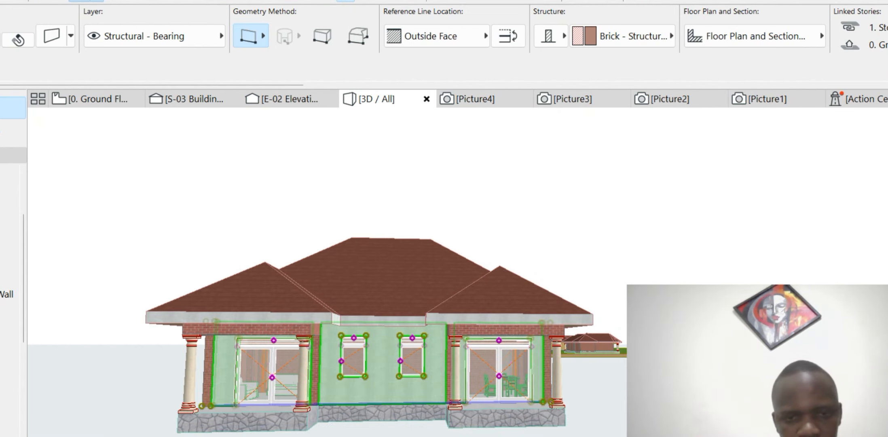
scroll(409, 334, down, 3)
shift+middle_drag(437, 323, 538, 319)
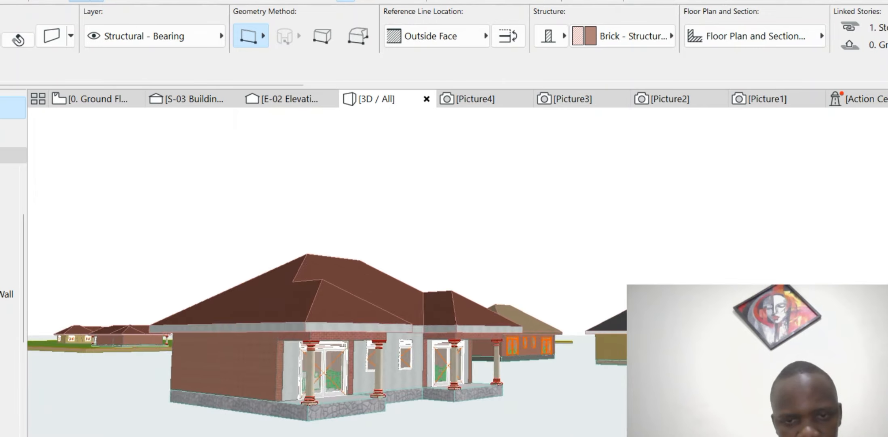
shift+middle_drag(312, 323, 300, 303)
scroll(299, 303, up, 5)
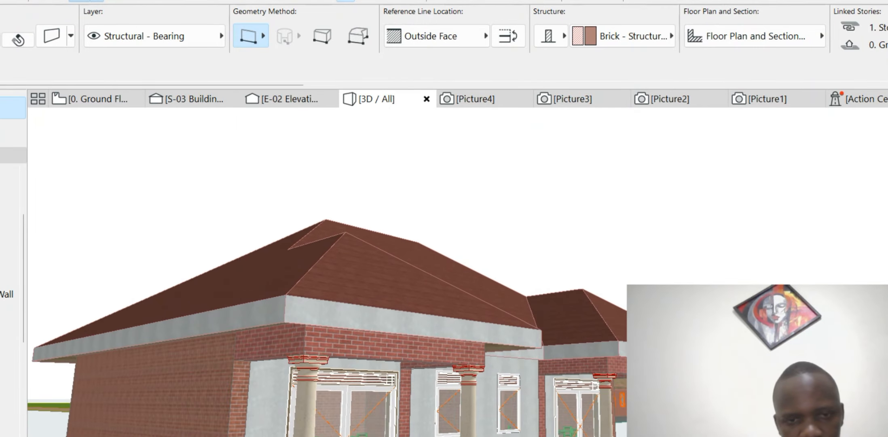
scroll(317, 303, down, 2)
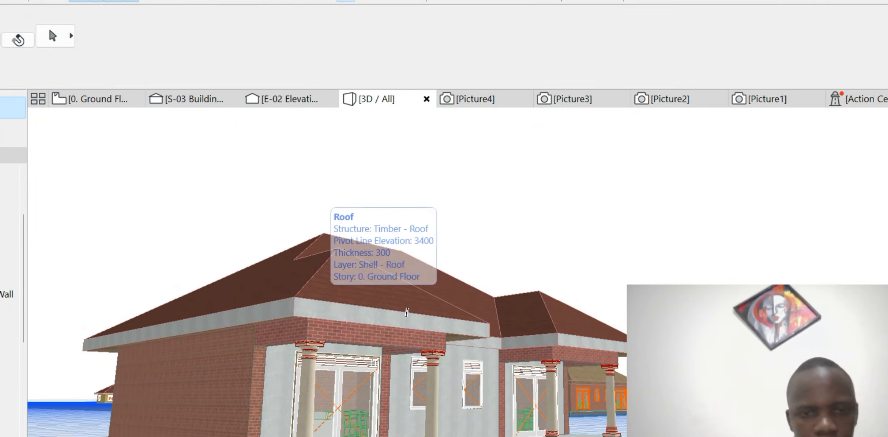
shift+middle_drag(398, 310, 396, 309)
scroll(396, 309, up, 2)
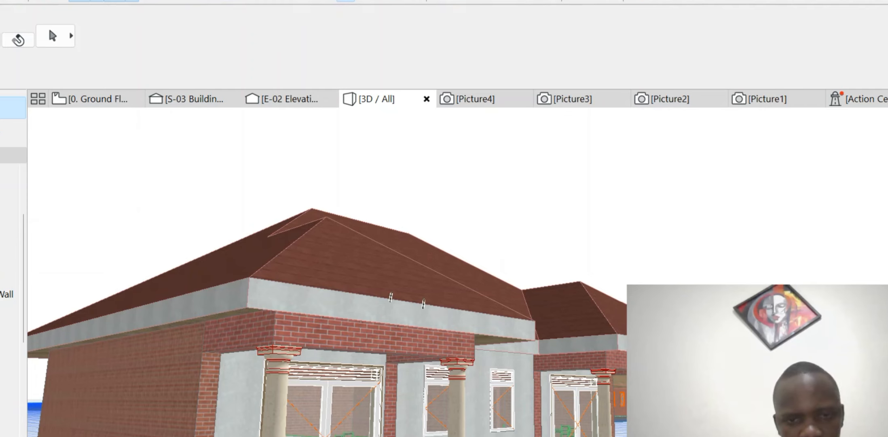
click(384, 352)
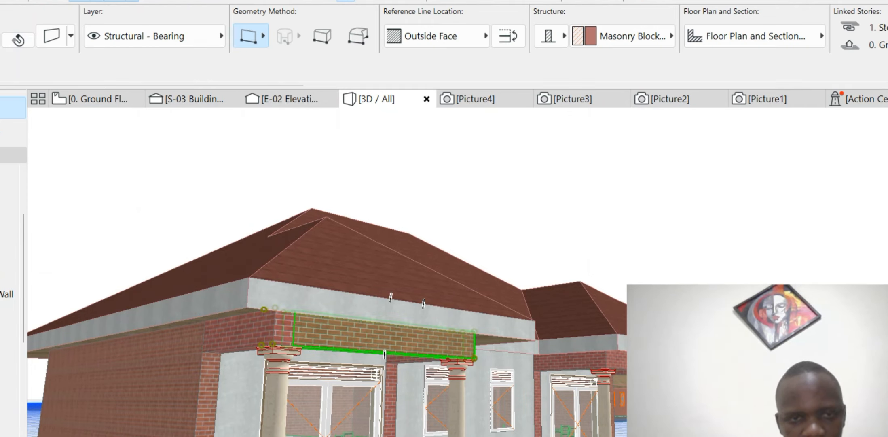
- Select the whole lintel wall group over the left porch and enable all three surface overrides
key(Escape)
click(384, 353)
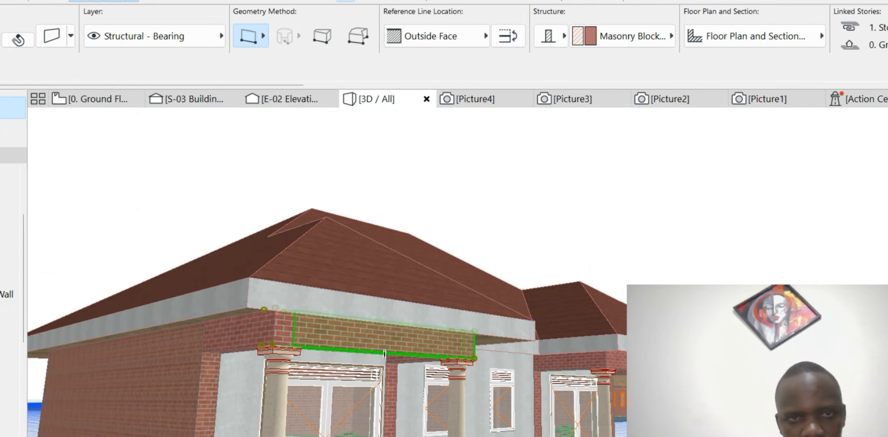
key(alt+g)
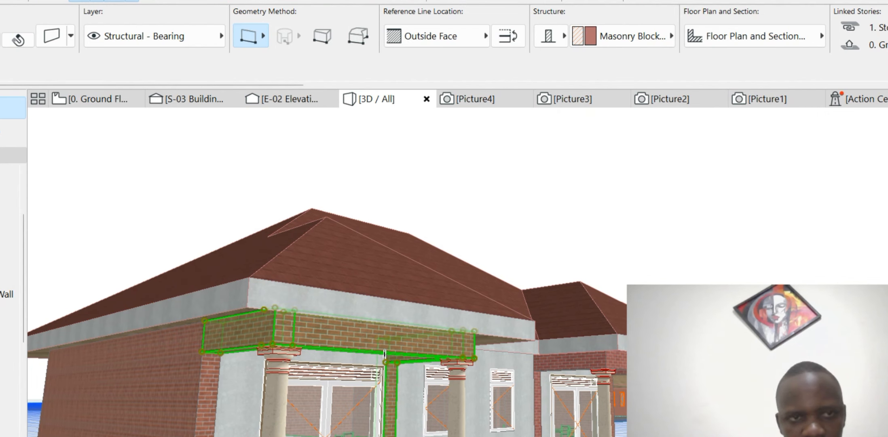
key(ctrl+t)
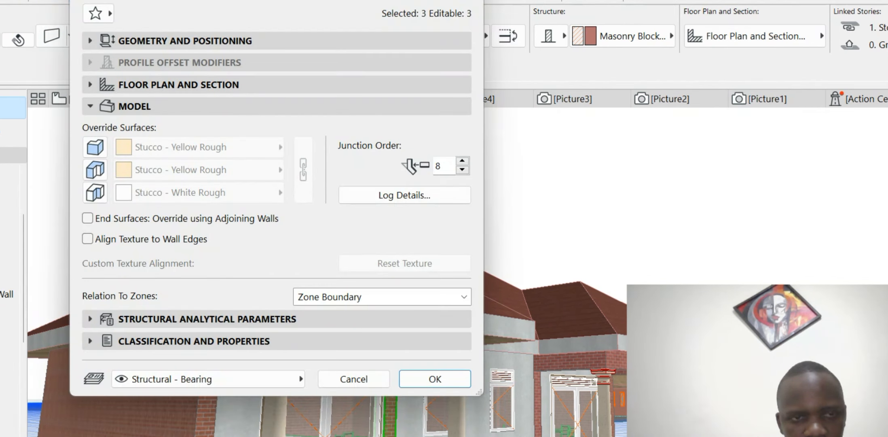
click(95, 147)
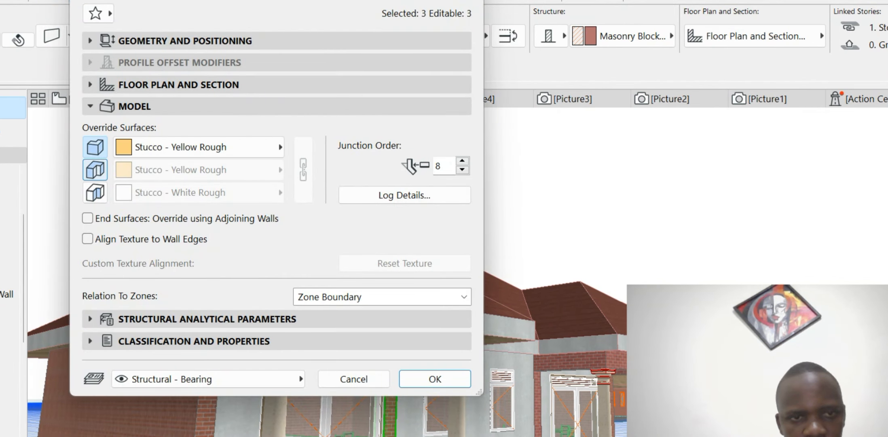
click(95, 169)
click(95, 192)
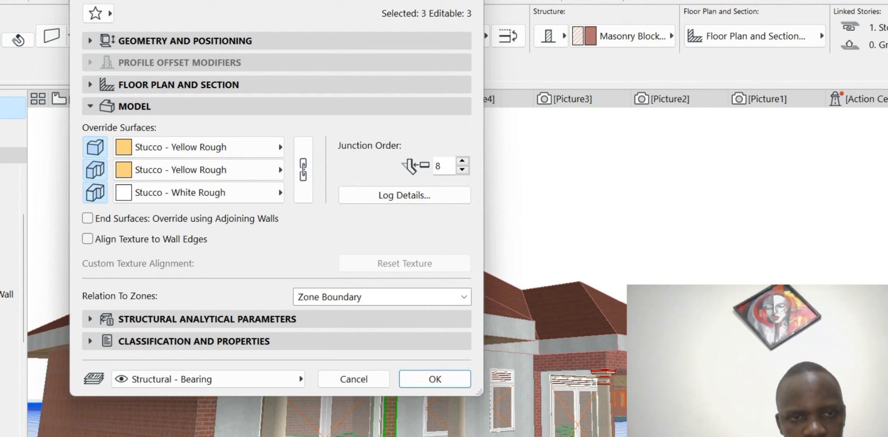
- Set all three lintel wall surfaces to linked Stucco - Beige Rough
click(200, 193)
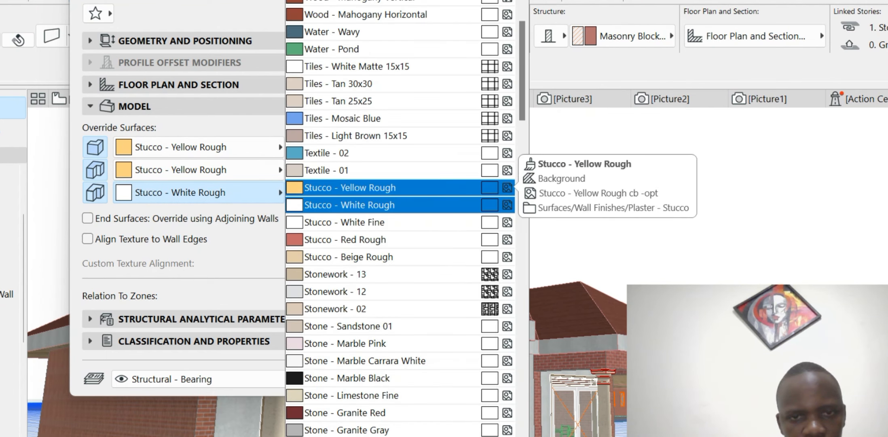
click(343, 187)
click(194, 146)
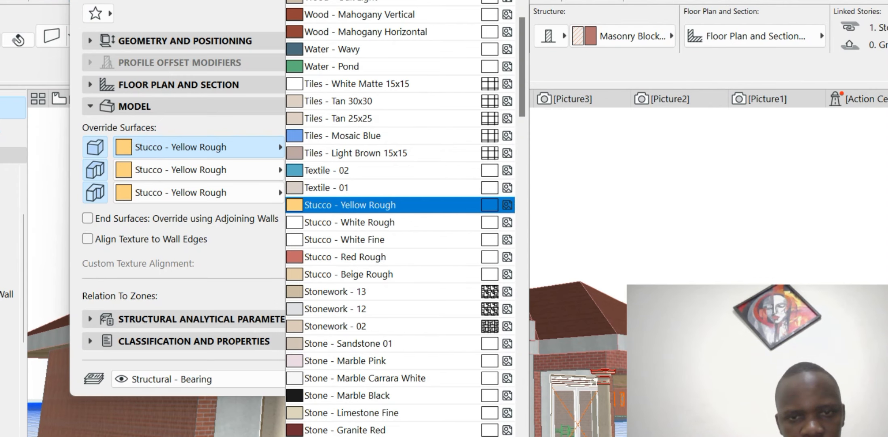
click(364, 274)
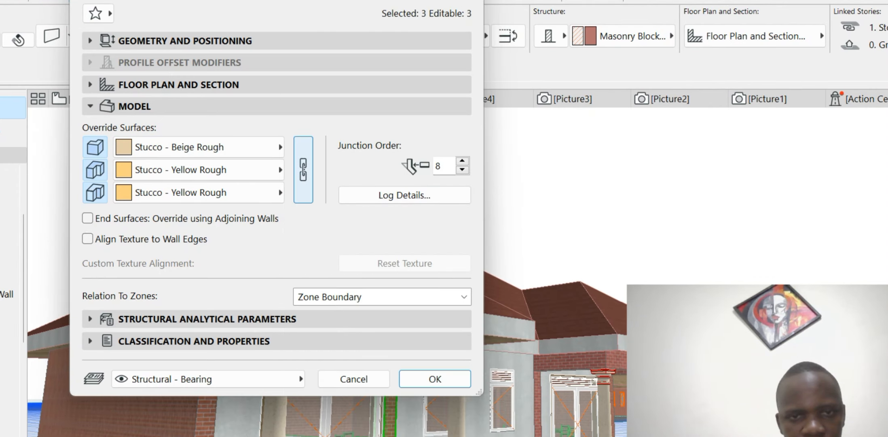
click(303, 170)
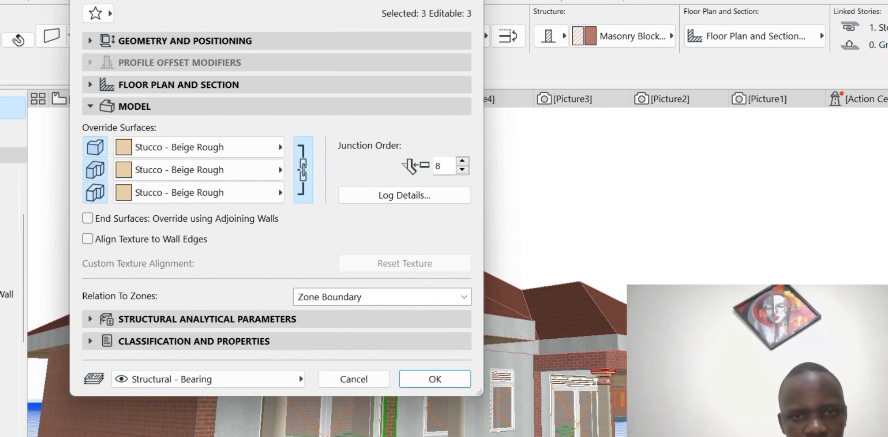
click(434, 379)
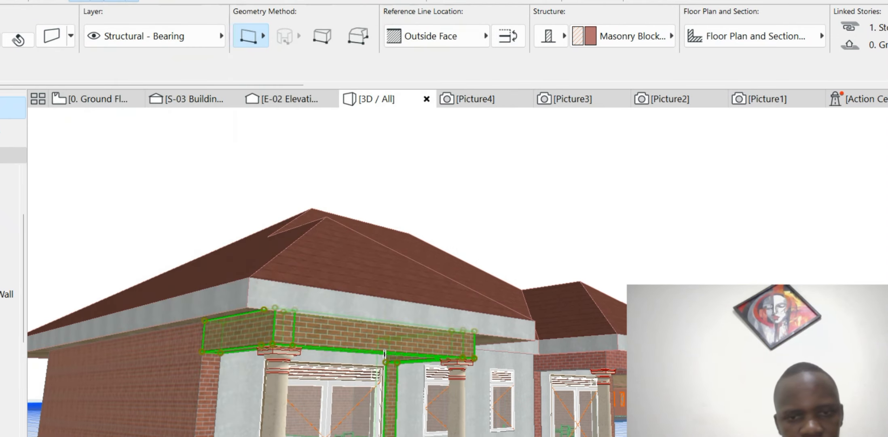
key(Escape)
scroll(339, 319, up, 1)
shift+middle_drag(339, 319, 408, 320)
- Orbit round to the house front and select the brick lintel above the right porch
scroll(374, 309, down, 3)
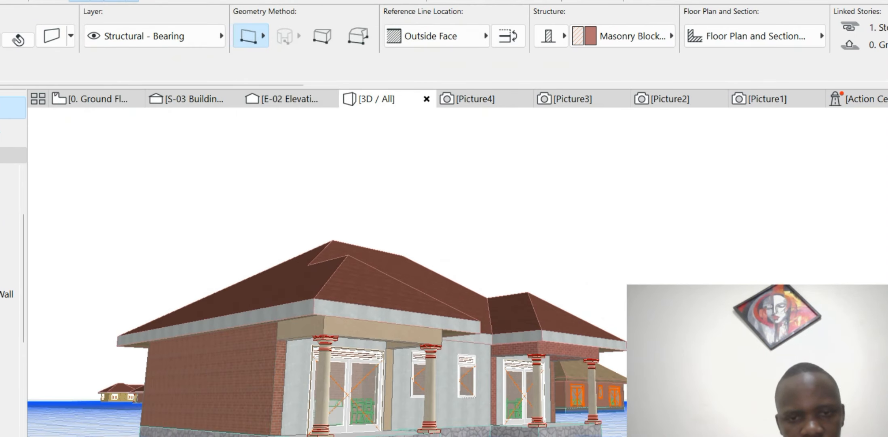
scroll(481, 307, up, 3)
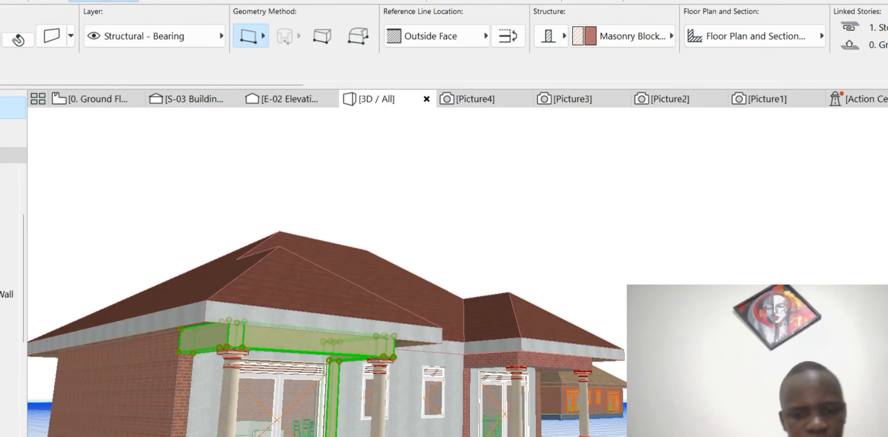
scroll(482, 308, down, 2)
shift+middle_drag(496, 282, 242, 290)
scroll(243, 291, down, 5)
scroll(255, 368, up, 8)
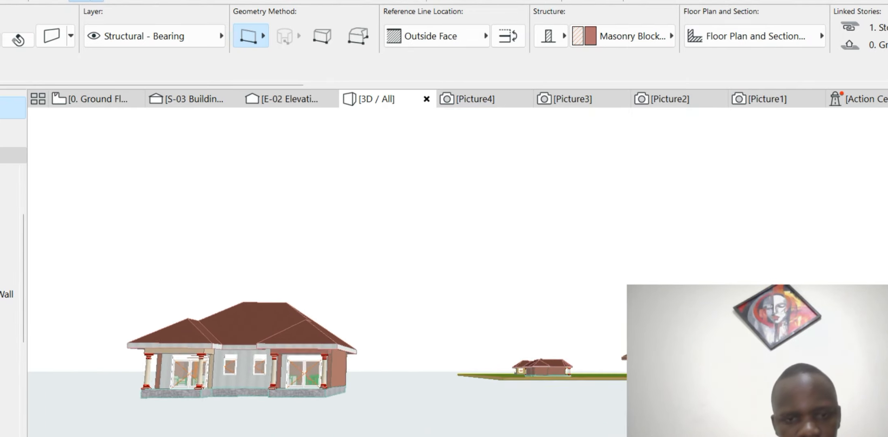
scroll(226, 368, up, 4)
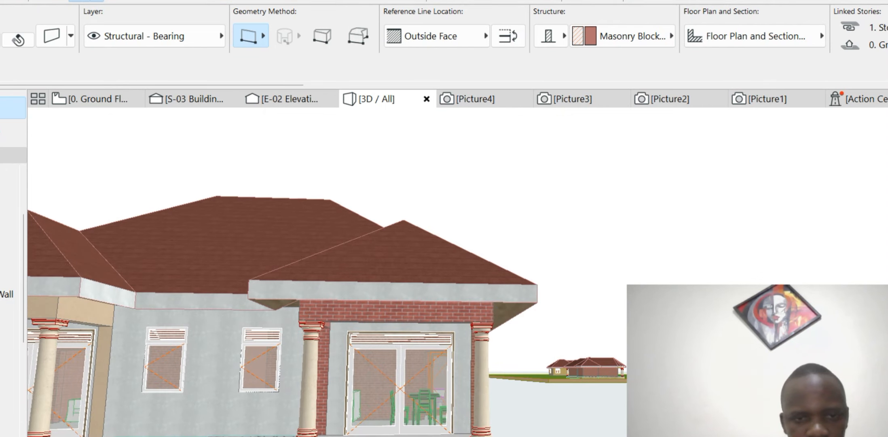
key(Escape)
key(Escape)
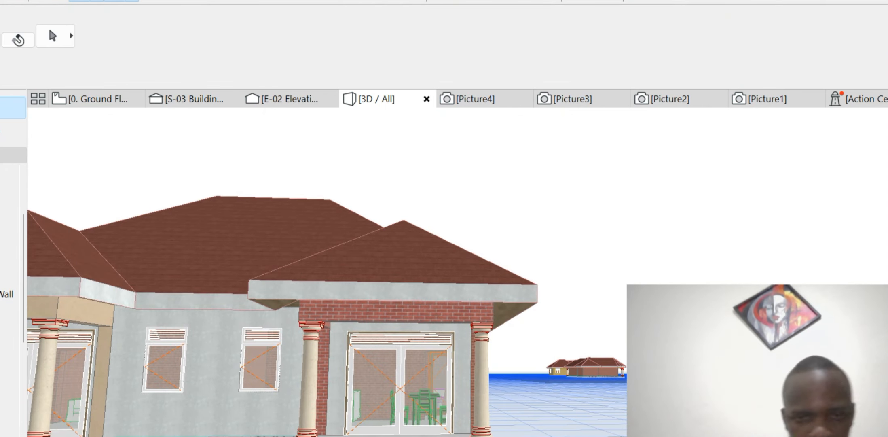
click(405, 323)
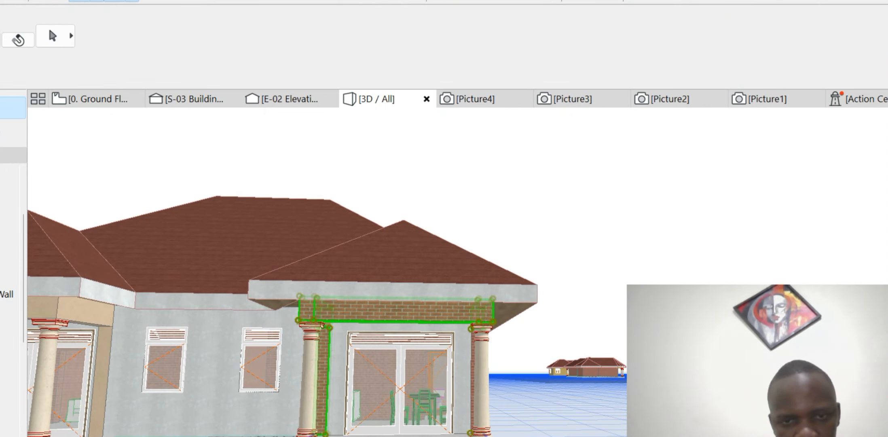
- Override all three right-porch lintel surfaces with linked Stucco - Beige Rough
double_click(406, 322)
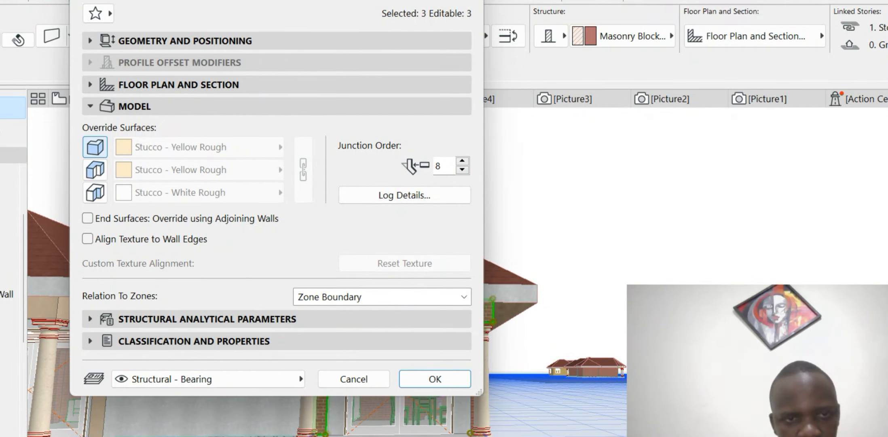
click(95, 146)
click(95, 169)
click(95, 192)
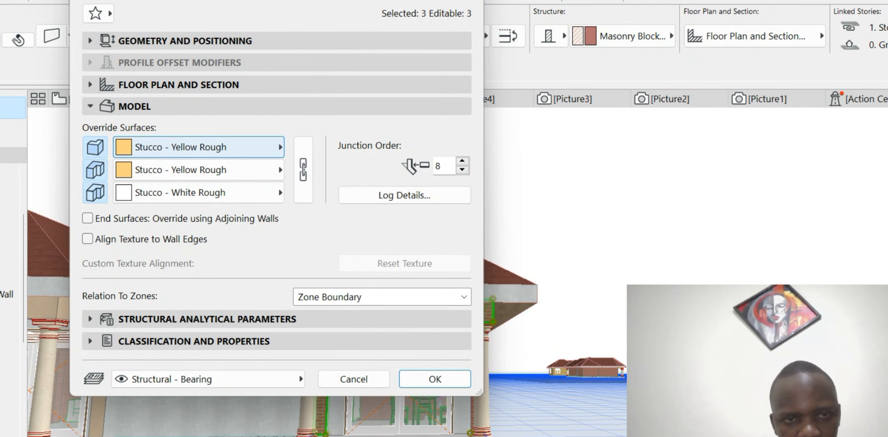
click(198, 146)
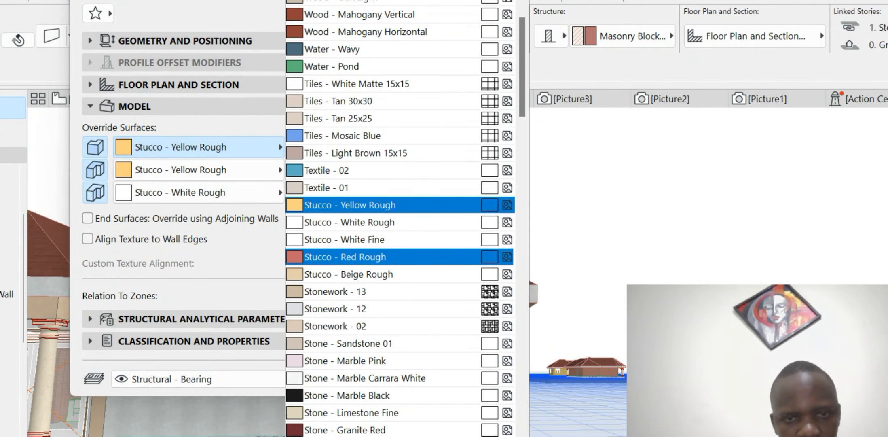
click(396, 275)
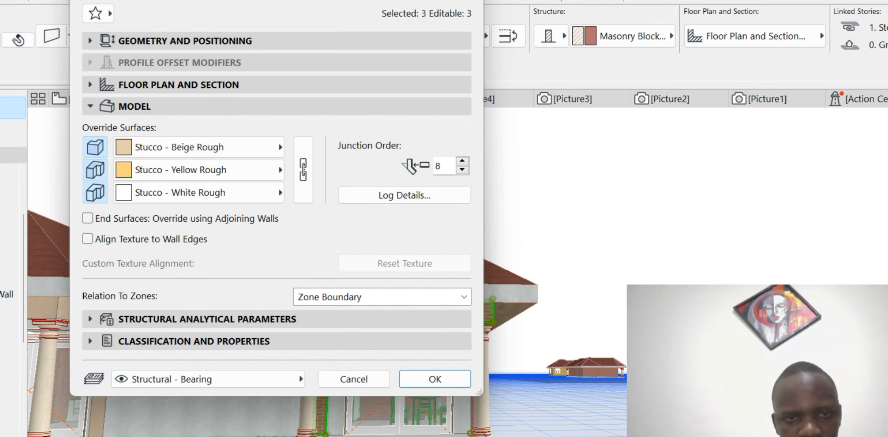
click(303, 170)
click(434, 379)
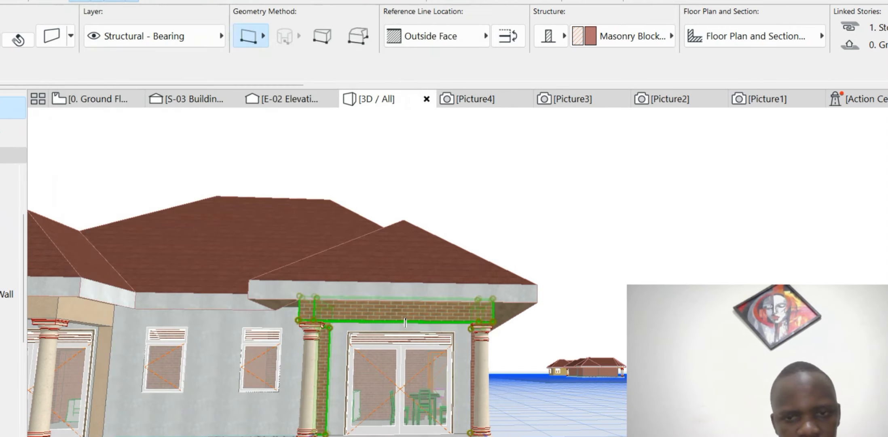
- Orbit to the house's right side and select only its brick side wall
scroll(631, 243, down, 5)
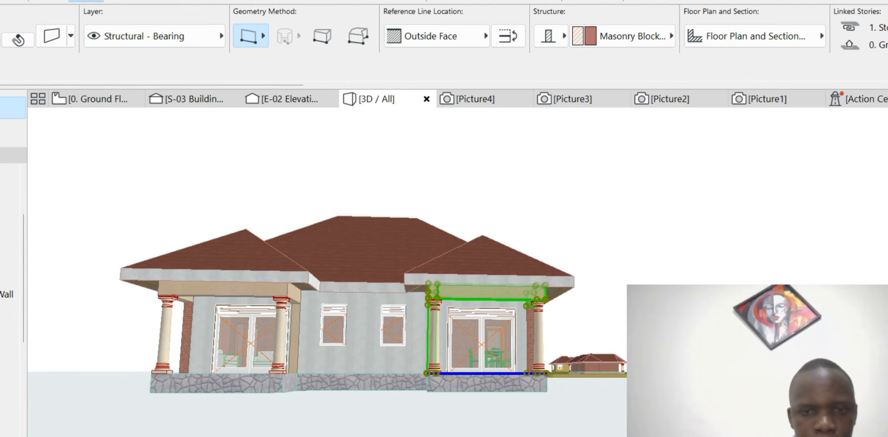
shift+middle_drag(444, 283, 315, 279)
scroll(478, 346, up, 5)
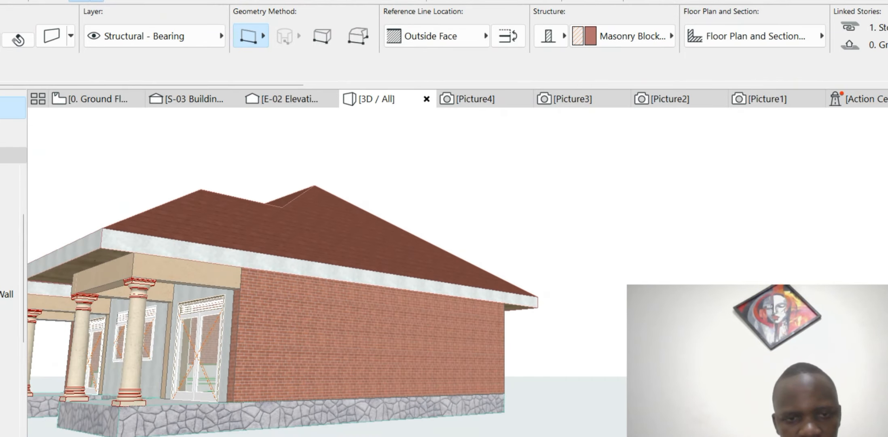
key(Escape)
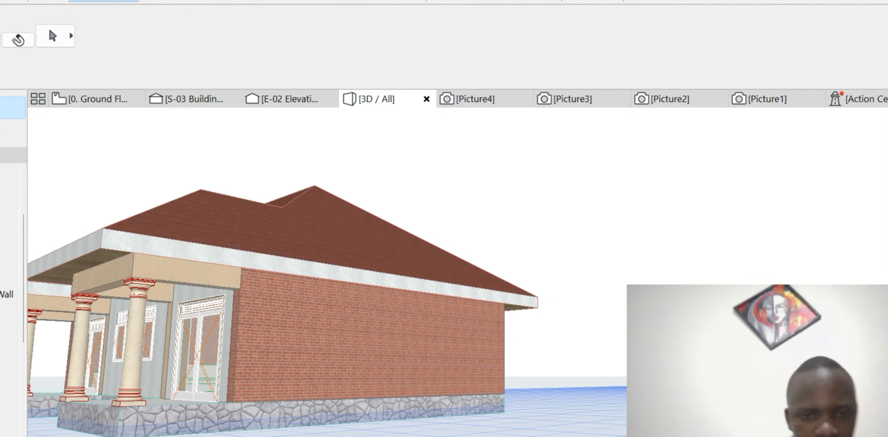
click(504, 347)
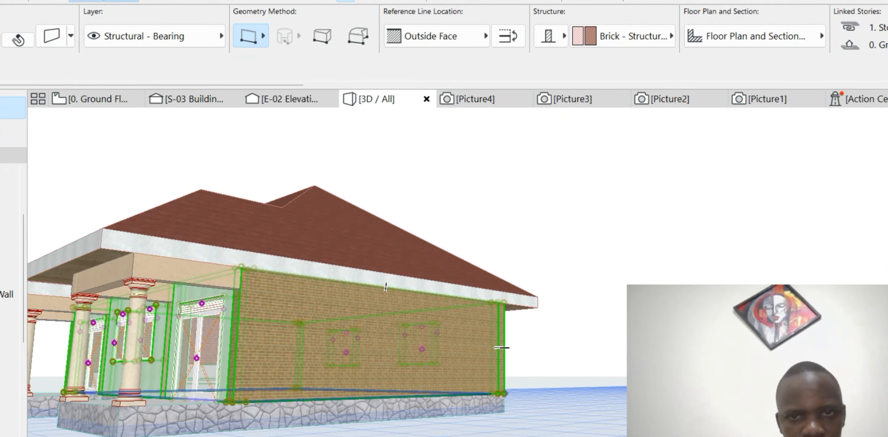
key(Escape)
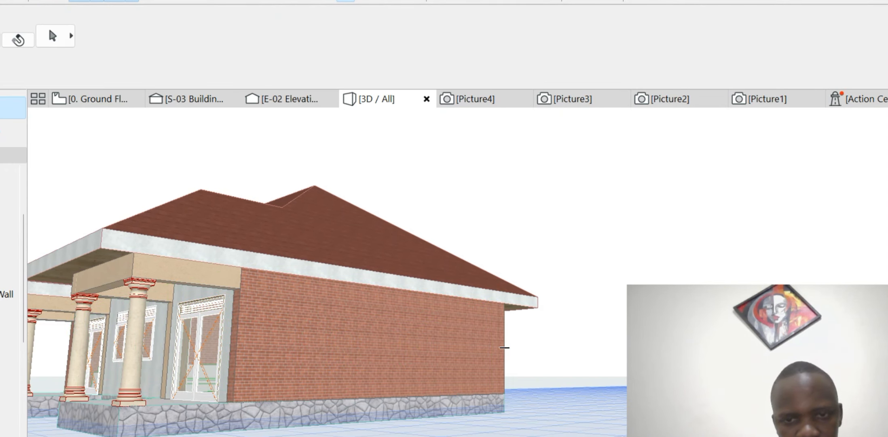
click(504, 348)
key(Escape)
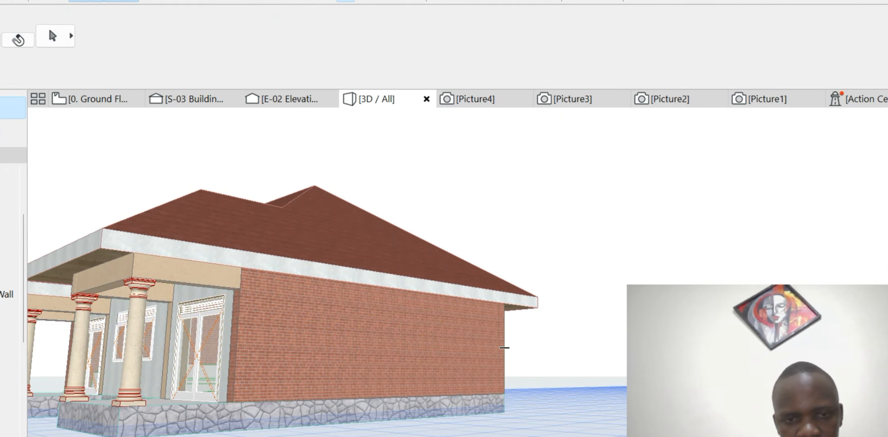
click(505, 347)
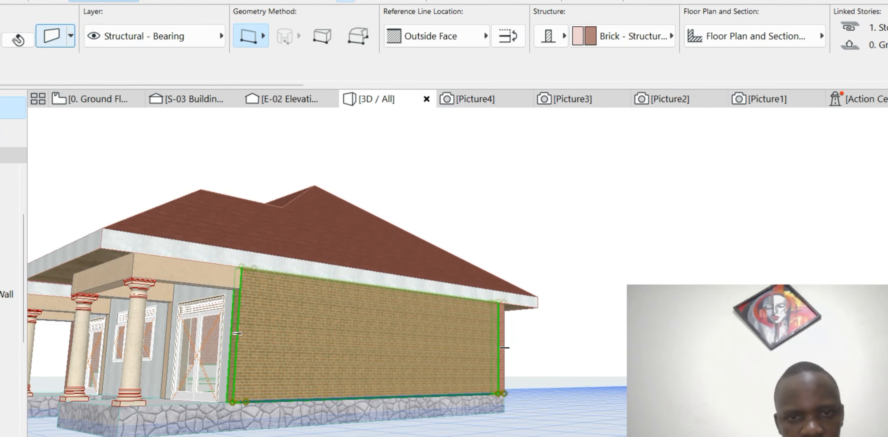
- Override the side wall's outside and inside faces with Stucco - Beige Rough
click(51, 36)
click(95, 147)
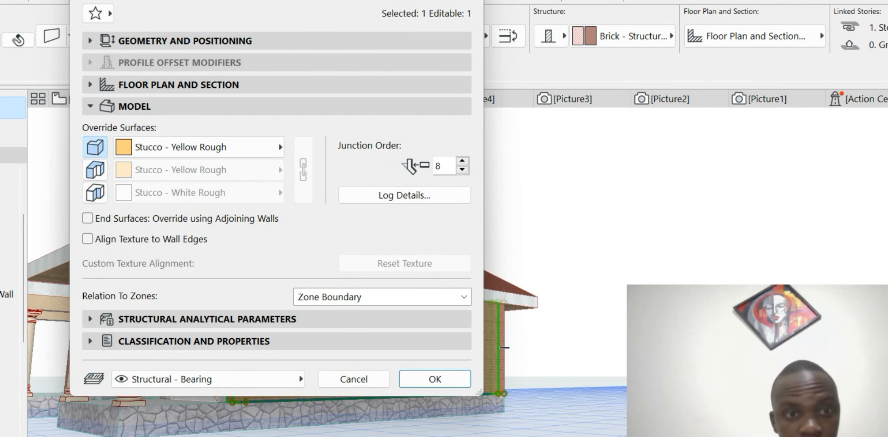
click(190, 146)
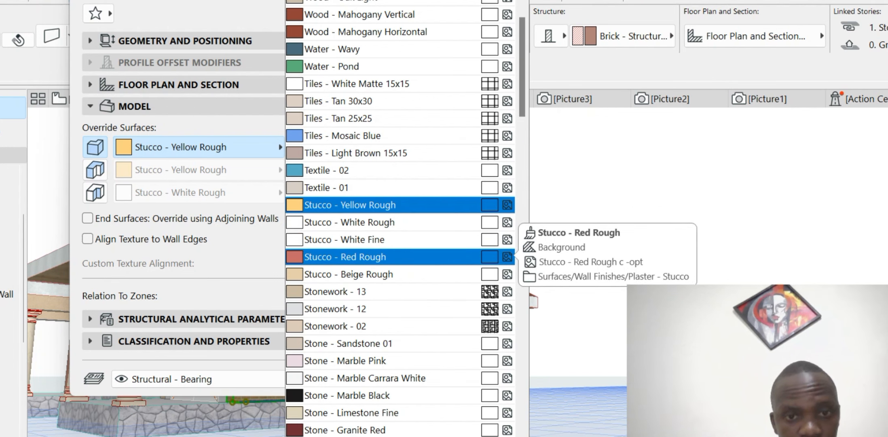
click(405, 274)
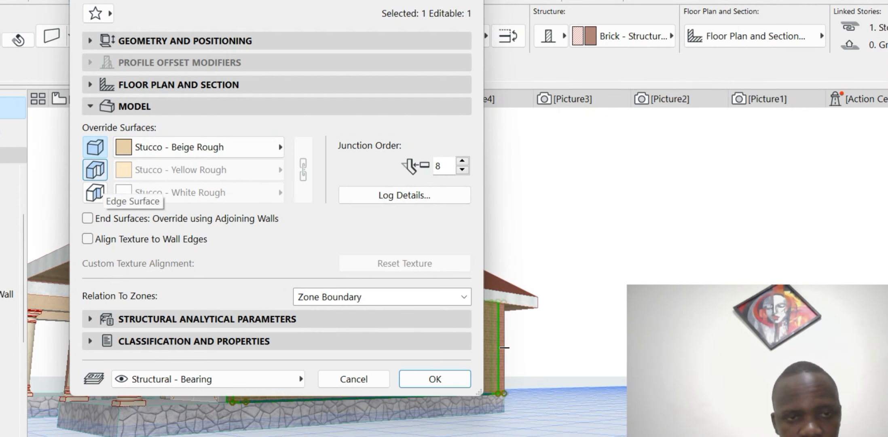
click(95, 192)
click(275, 193)
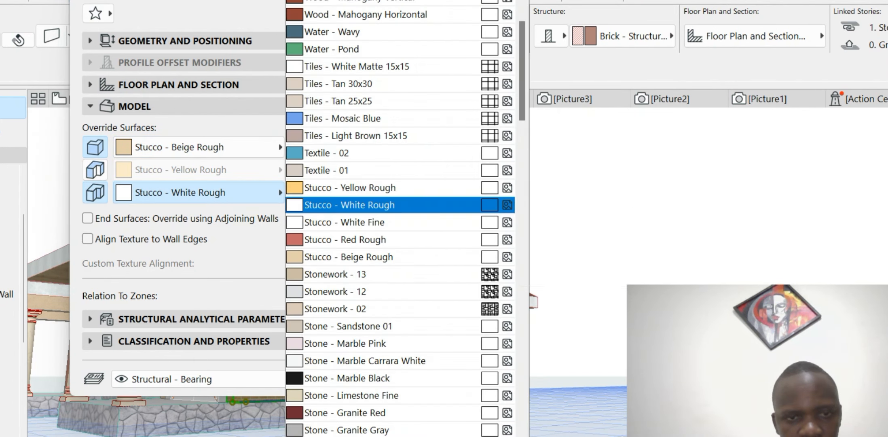
click(404, 257)
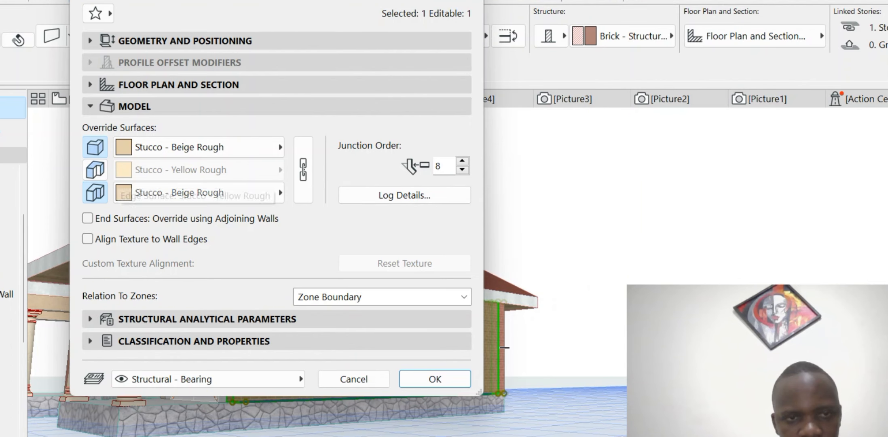
- Give the side wall's edges Stucco - White Fine and apply the new surfaces
click(95, 170)
click(275, 170)
click(465, 203)
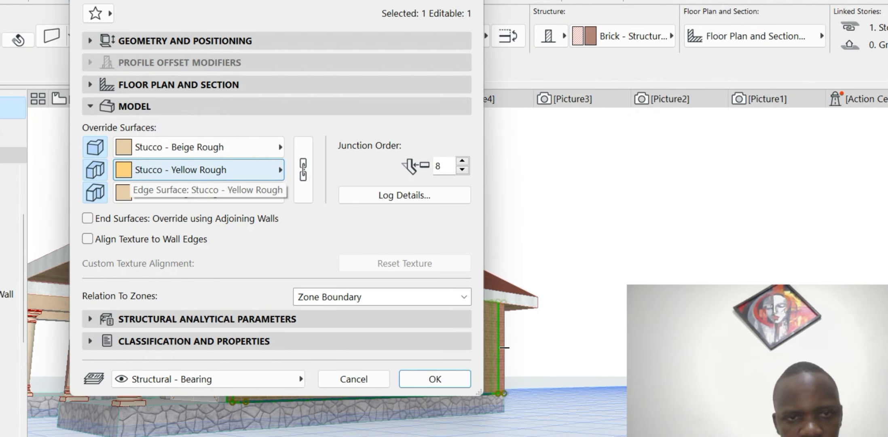
click(228, 178)
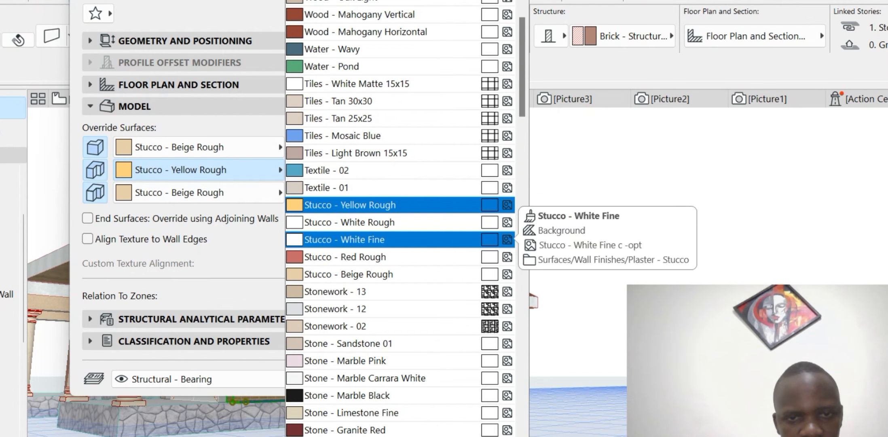
click(344, 239)
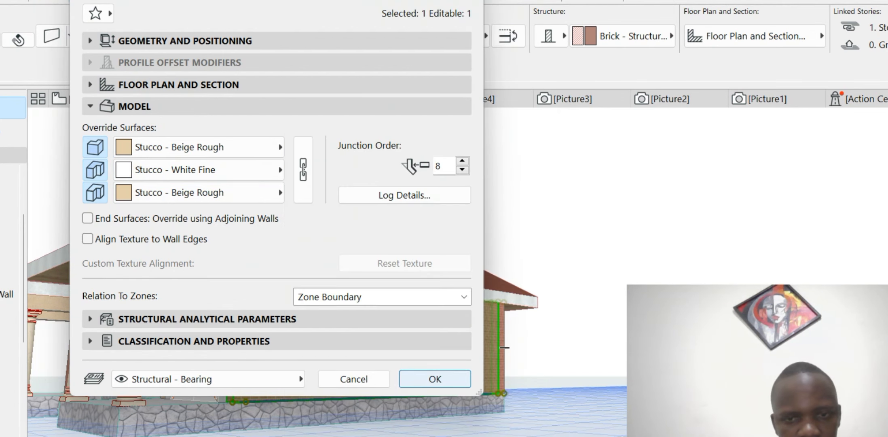
click(432, 379)
scroll(275, 301, up, 3)
scroll(344, 302, down, 3)
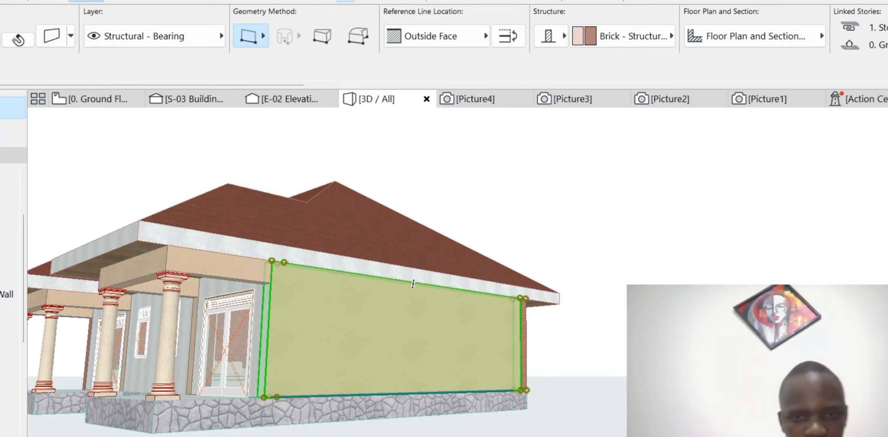
key(Escape)
shift+middle_drag(413, 284, 283, 283)
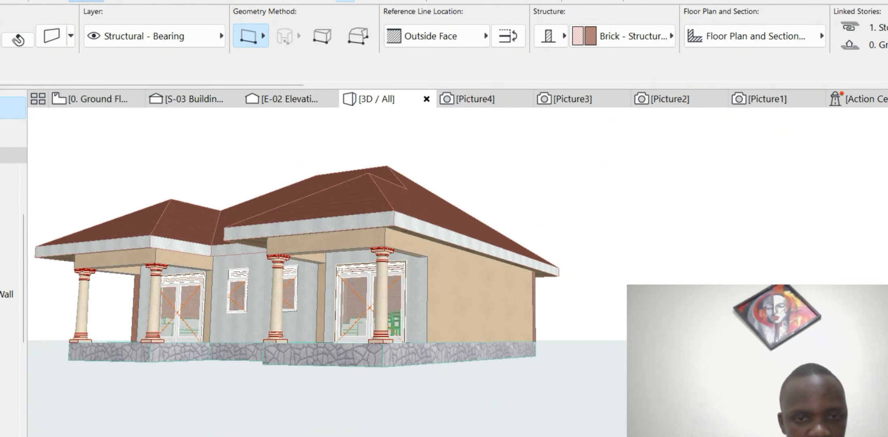
shift+middle_drag(502, 297, 586, 300)
scroll(586, 300, down, 5)
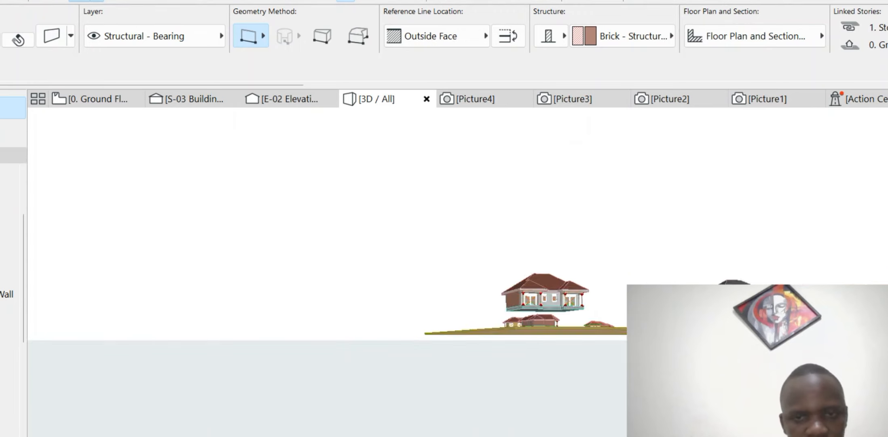
scroll(586, 300, up, 5)
scroll(495, 281, up, 5)
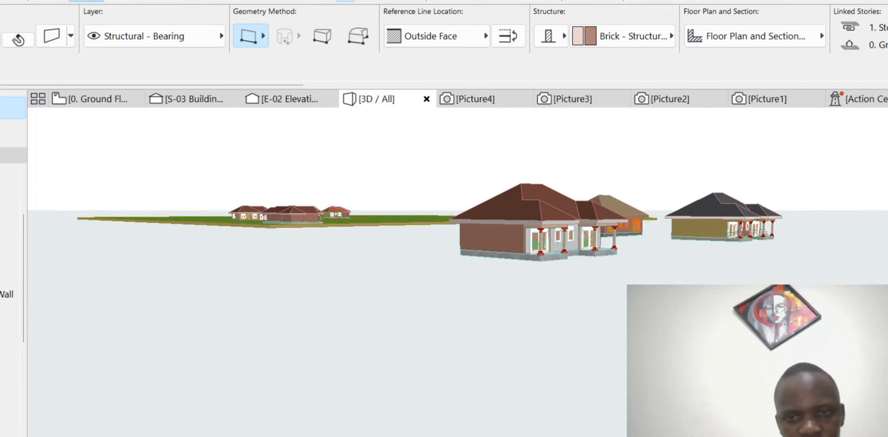
scroll(495, 282, down, 3)
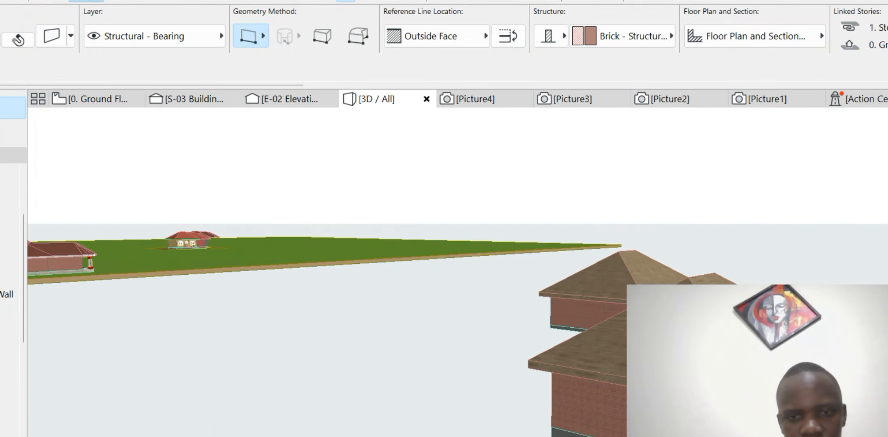
scroll(495, 282, up, 5)
scroll(496, 281, up, 2)
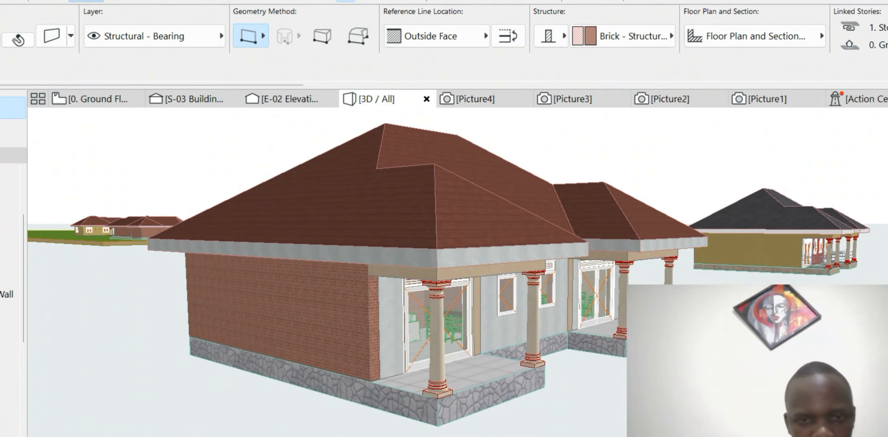
key(Escape)
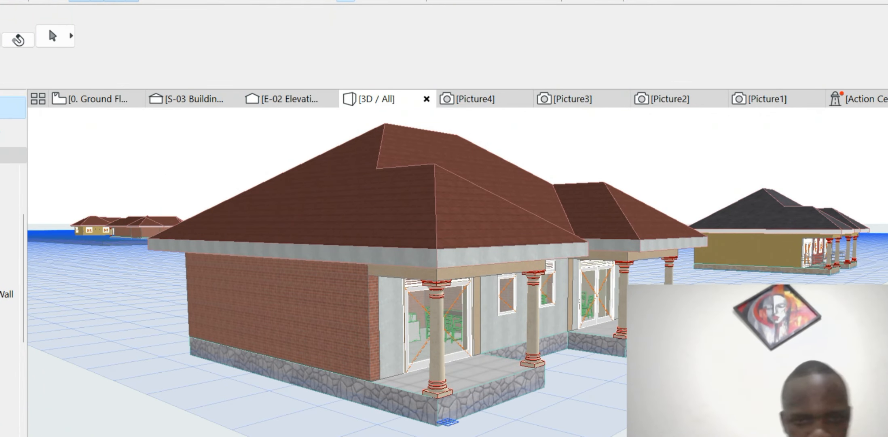
- Select the opposite brick wall and set both its faces to Stucco - Beige Rough
click(368, 319)
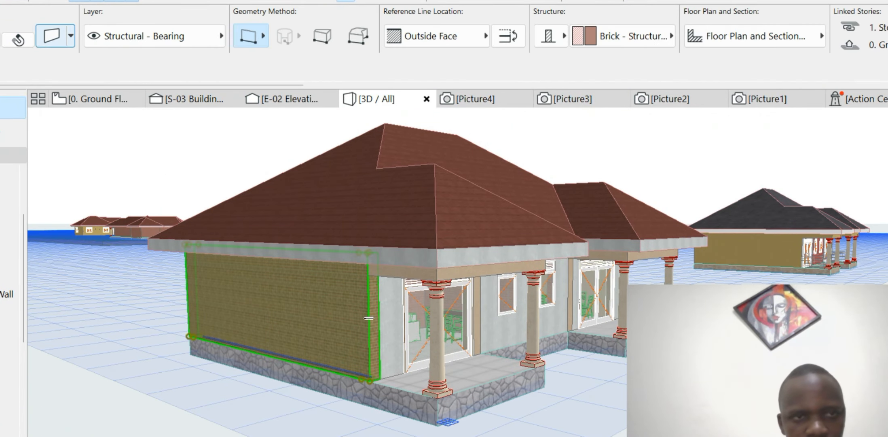
key(ctrl+t)
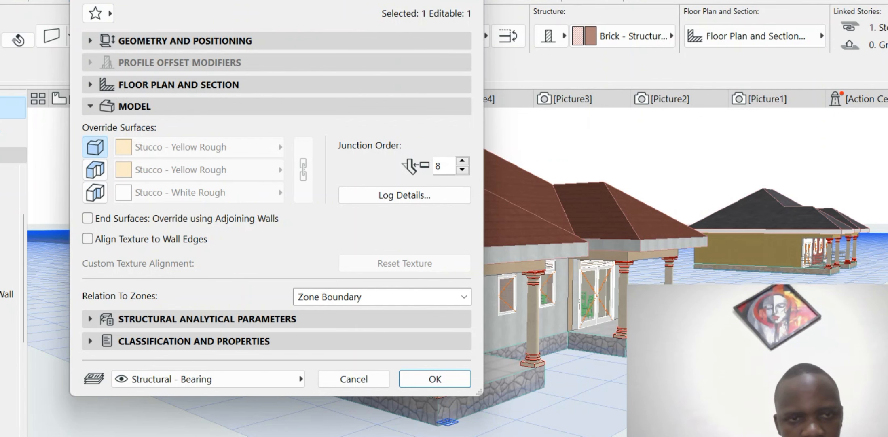
click(198, 146)
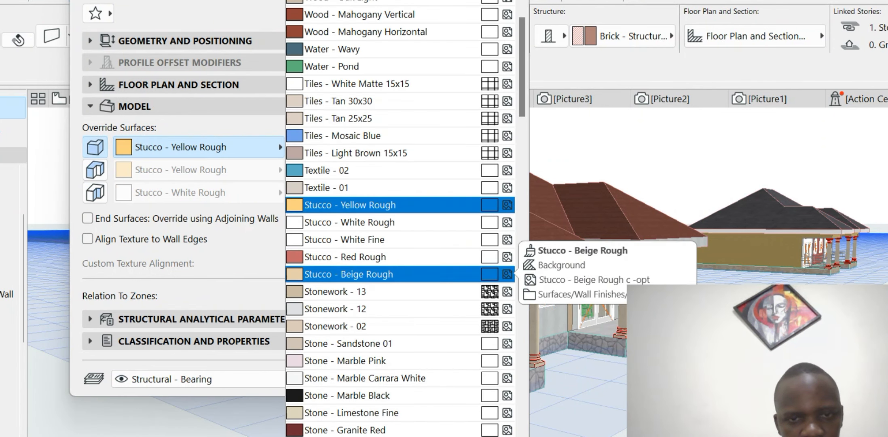
click(364, 272)
click(95, 169)
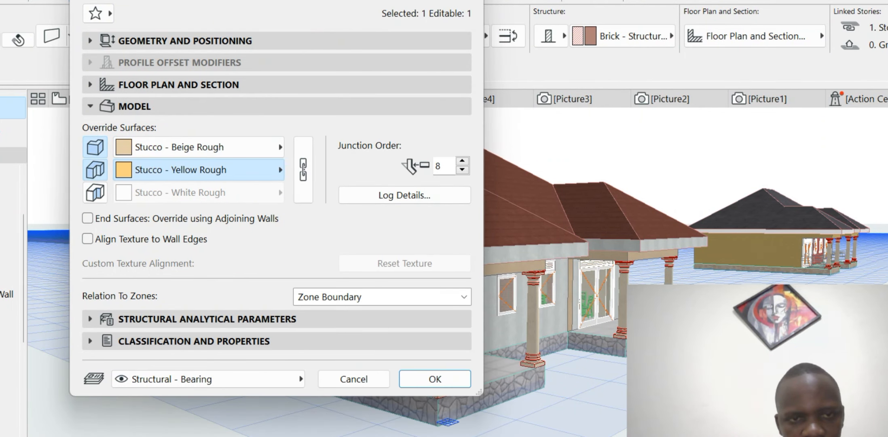
click(199, 170)
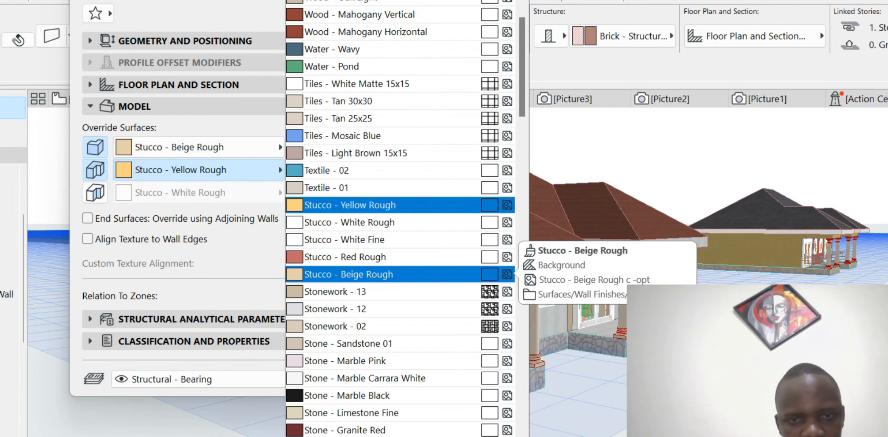
click(350, 205)
click(95, 192)
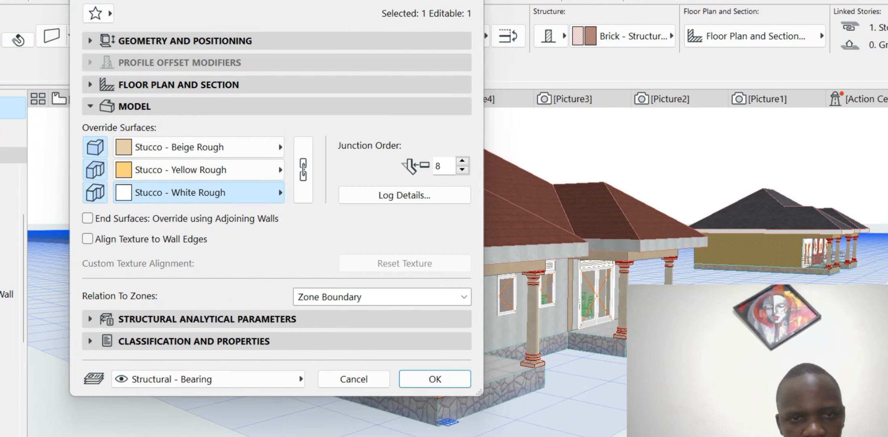
click(198, 193)
click(356, 366)
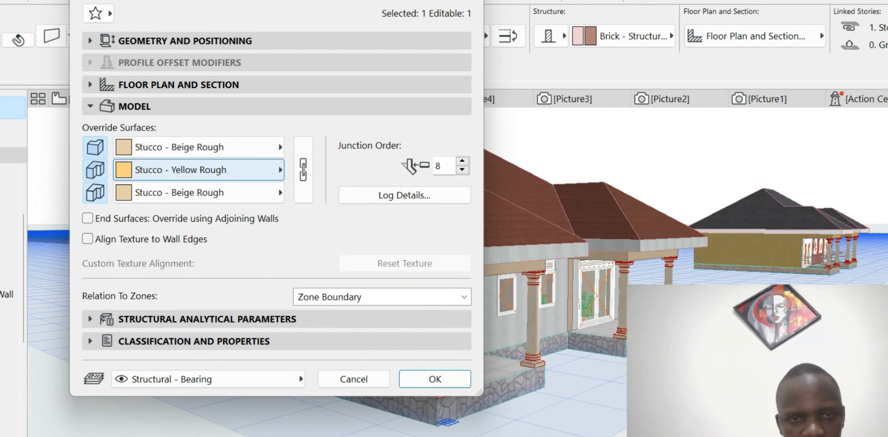
- Give that wall's edges Stucco - White Fine and apply the surfaces
click(198, 170)
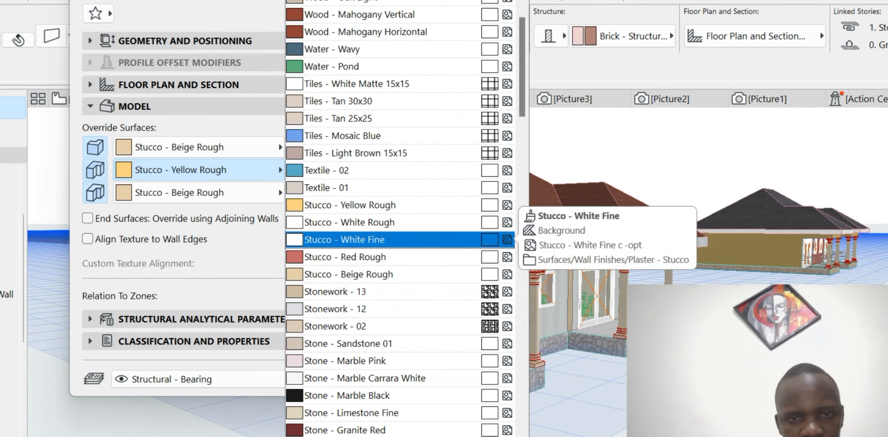
click(389, 239)
click(434, 378)
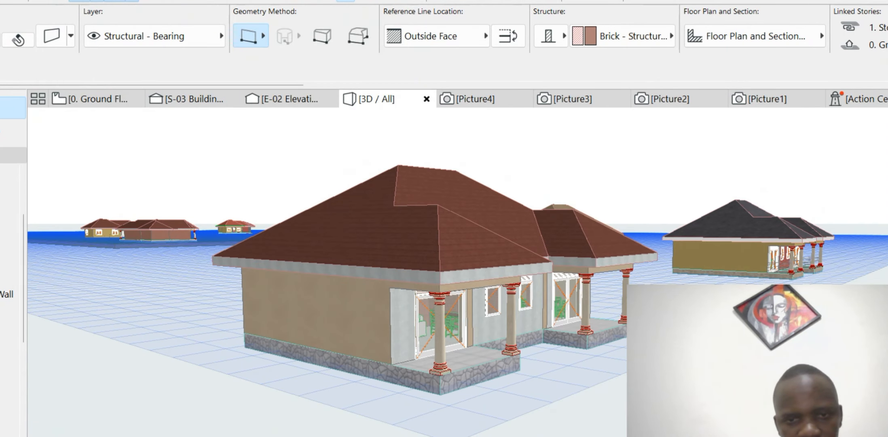
scroll(389, 317, up, 5)
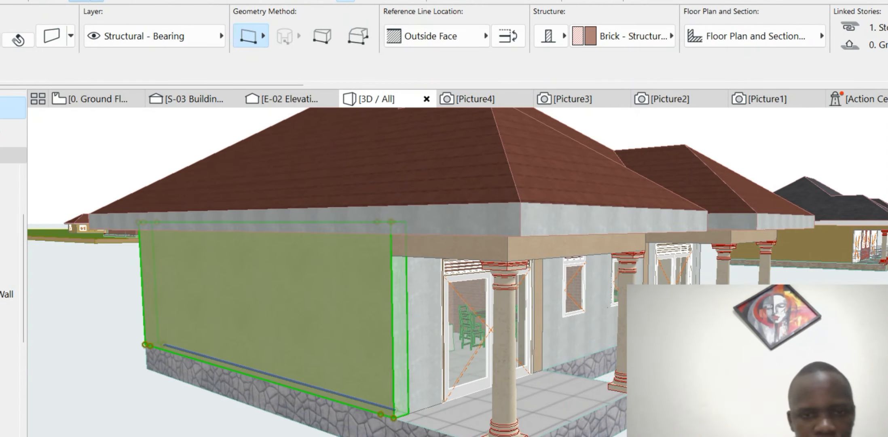
scroll(495, 282, down, 5)
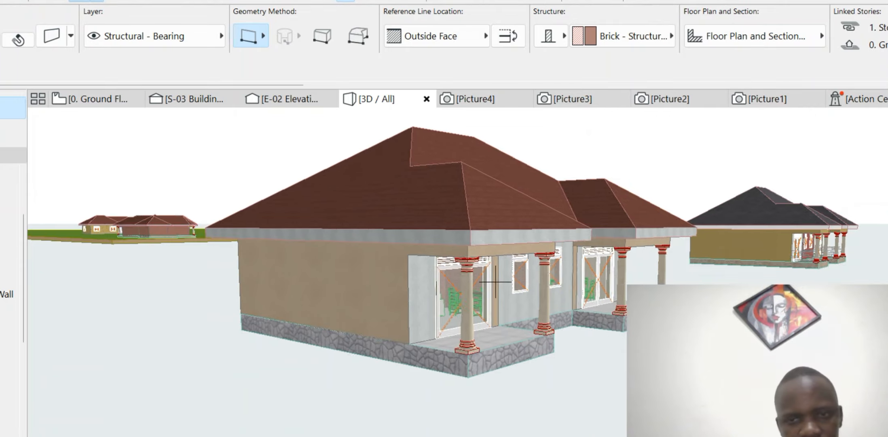
- Orbit to a low side view and select the brick back wall with two windows
shift+middle_drag(495, 282, 674, 227)
scroll(564, 256, down, 1)
shift+middle_drag(465, 238, 496, 279)
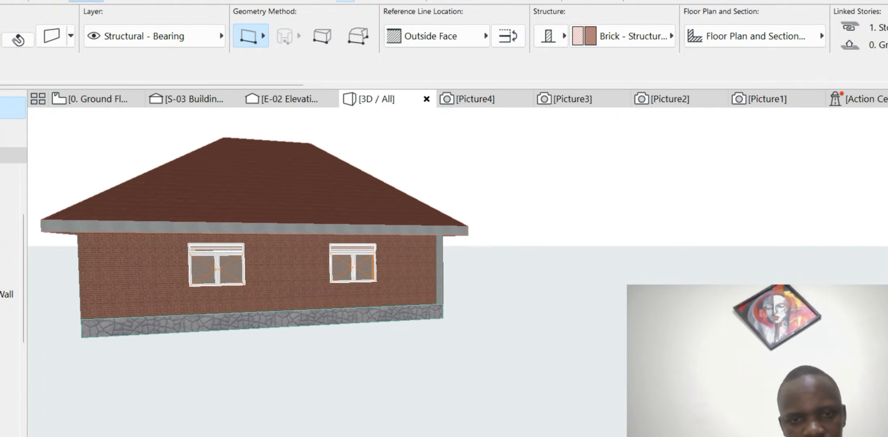
scroll(496, 280, up, 2)
scroll(496, 280, down, 1)
scroll(236, 267, up, 2)
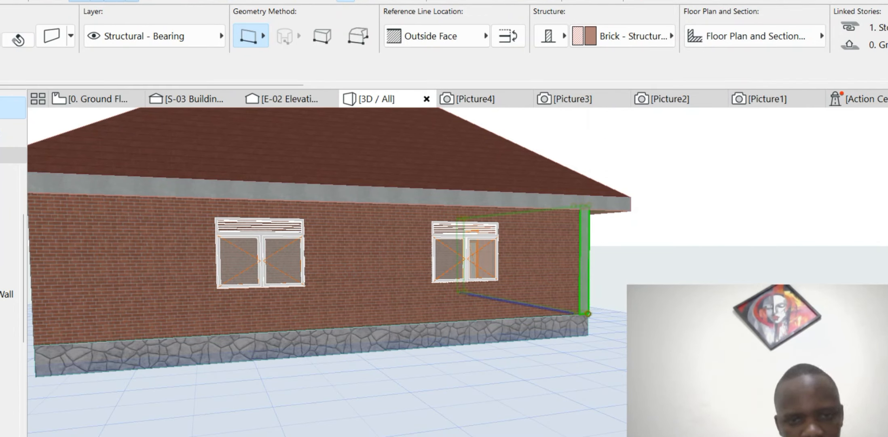
key(Escape)
click(364, 327)
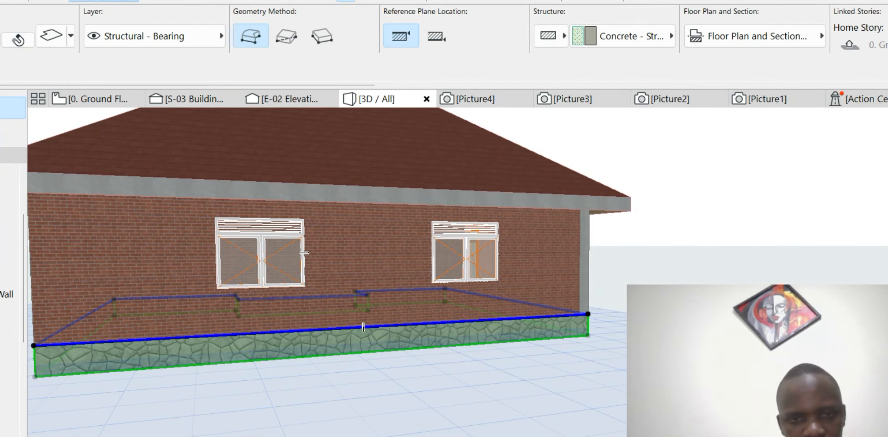
key(Escape)
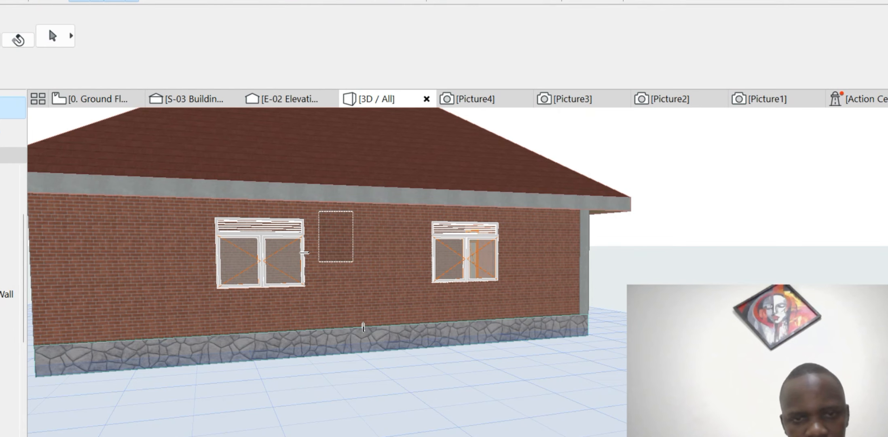
drag(353, 261, 408, 243)
scroll(408, 242, down, 3)
key(Escape)
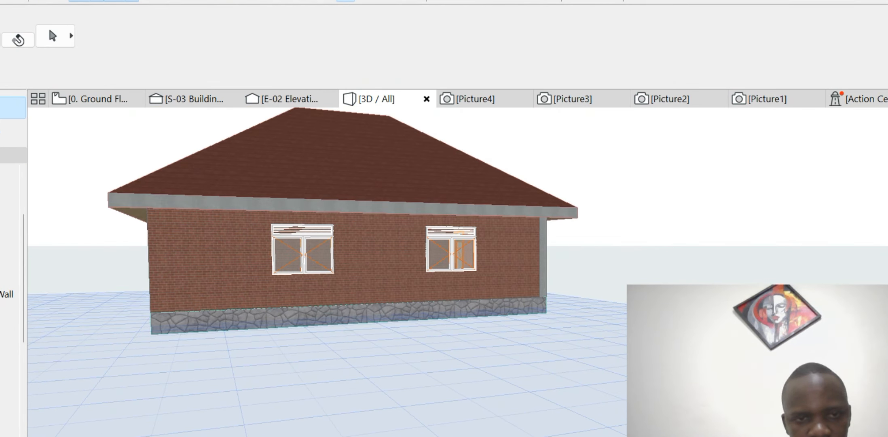
click(408, 243)
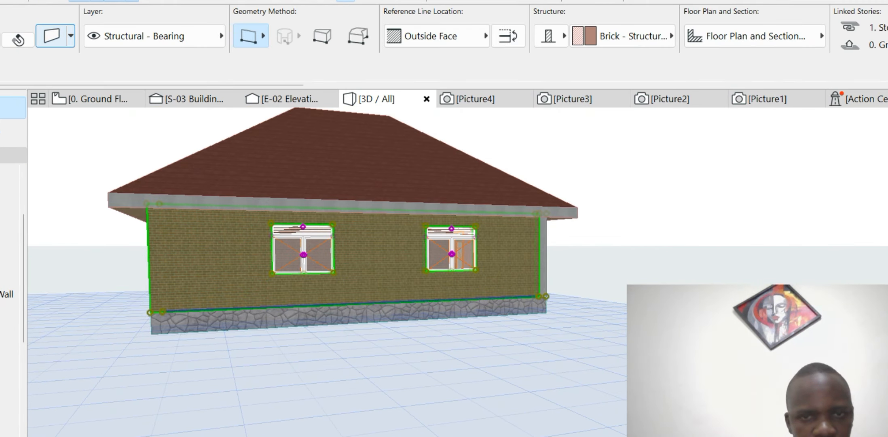
- Override both faces of the back wall with Stucco - Beige Rough
key(ctrl+t)
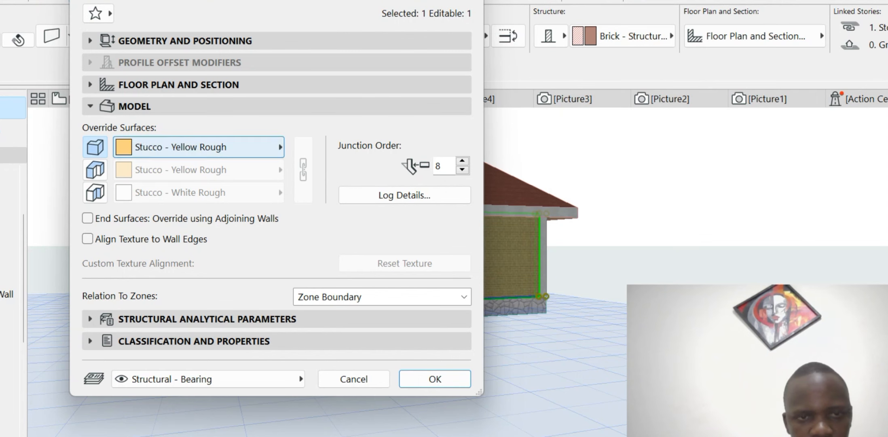
click(198, 147)
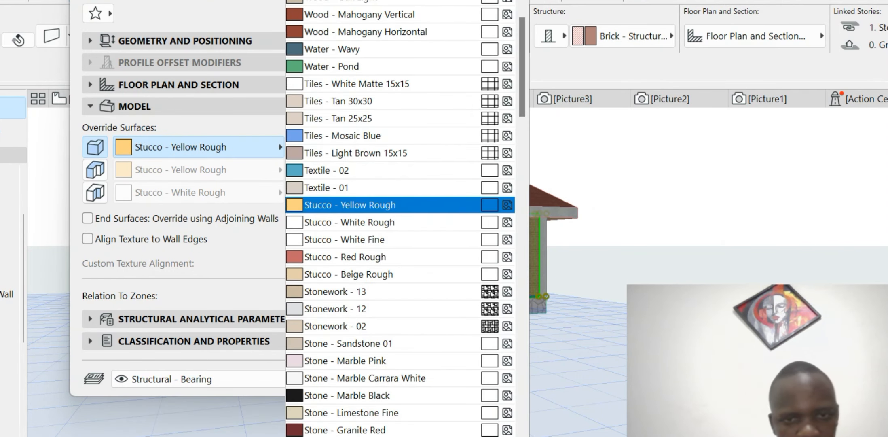
click(404, 274)
click(95, 192)
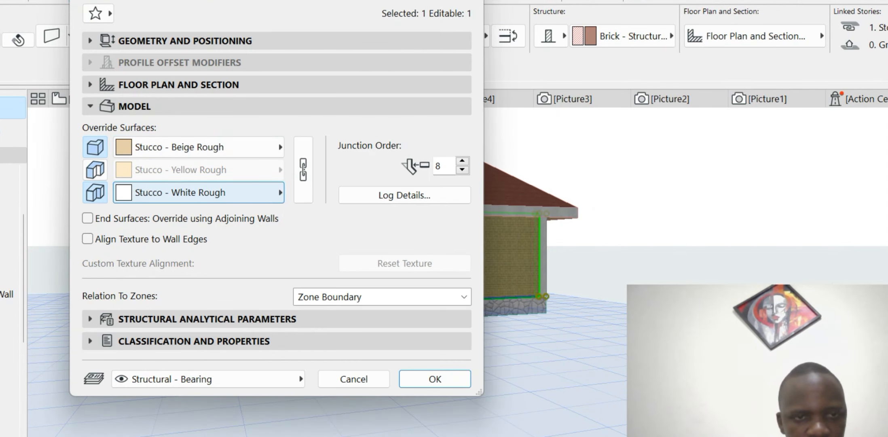
click(199, 192)
click(404, 257)
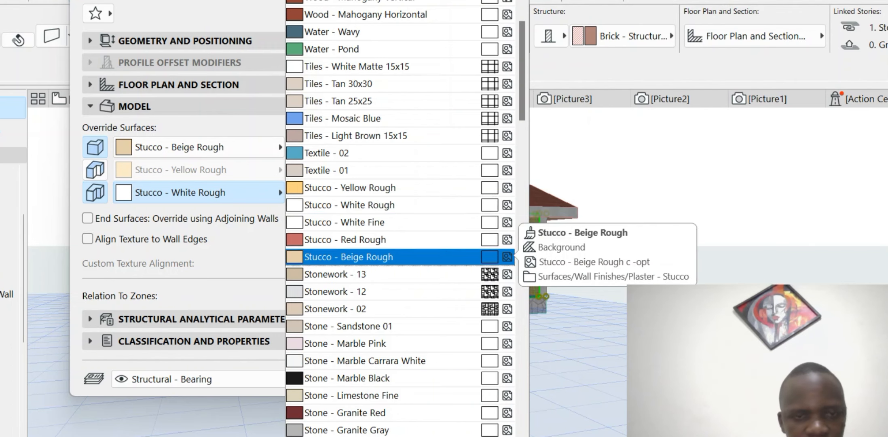
key(Return)
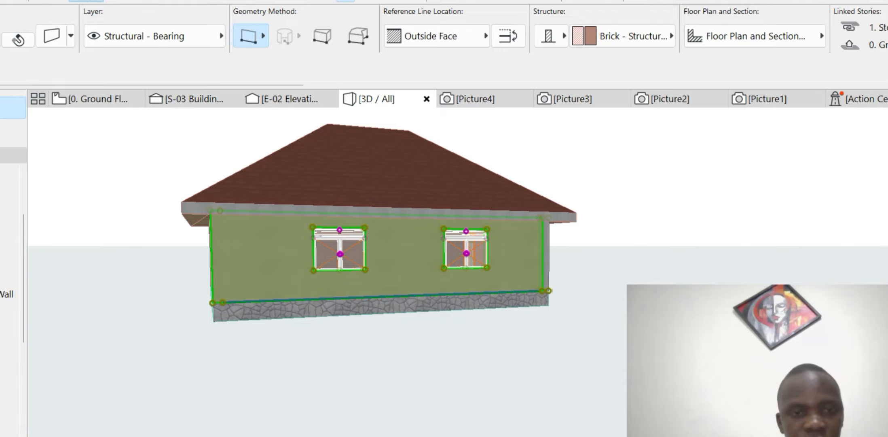
- Select the two-window right wall and set its middle edge surface to Stucco - Beige Rough
shift+middle_drag(437, 275, 623, 323)
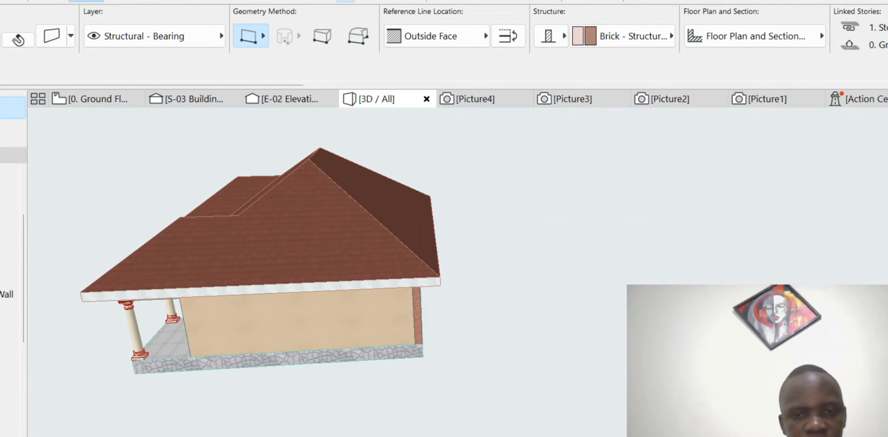
shift+middle_drag(496, 282, 364, 230)
scroll(344, 259, up, 4)
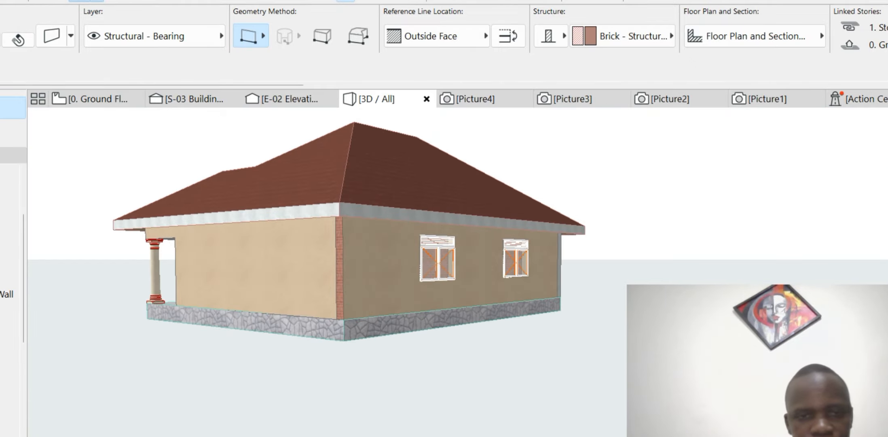
click(495, 282)
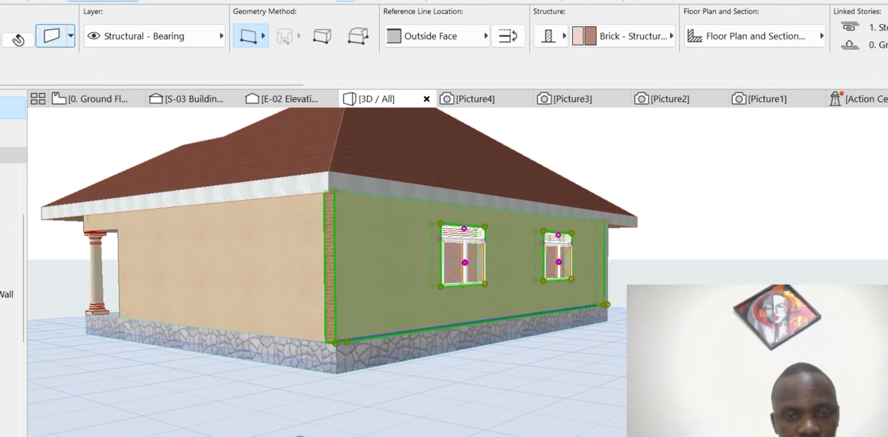
click(51, 36)
click(95, 169)
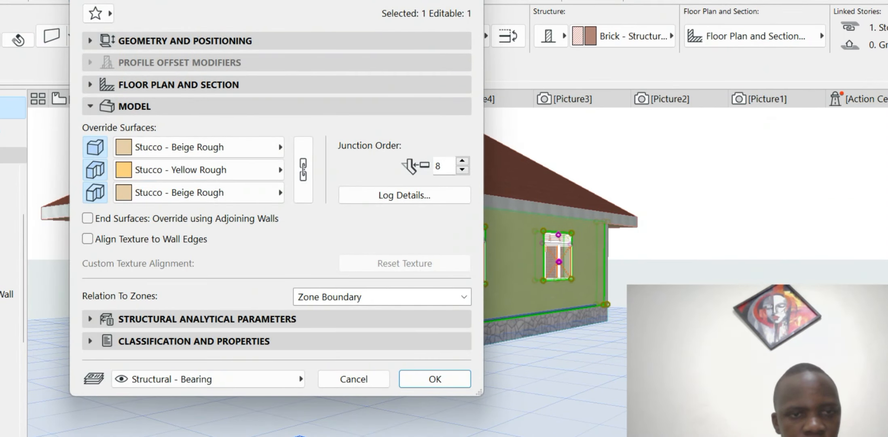
click(202, 170)
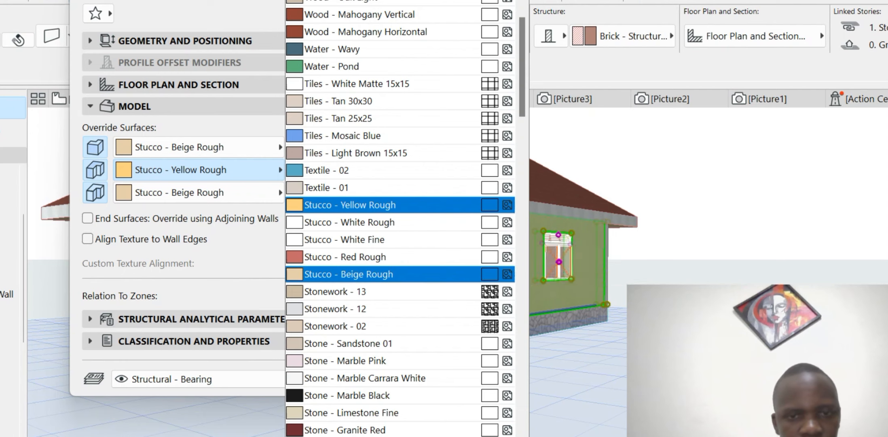
click(347, 274)
click(434, 379)
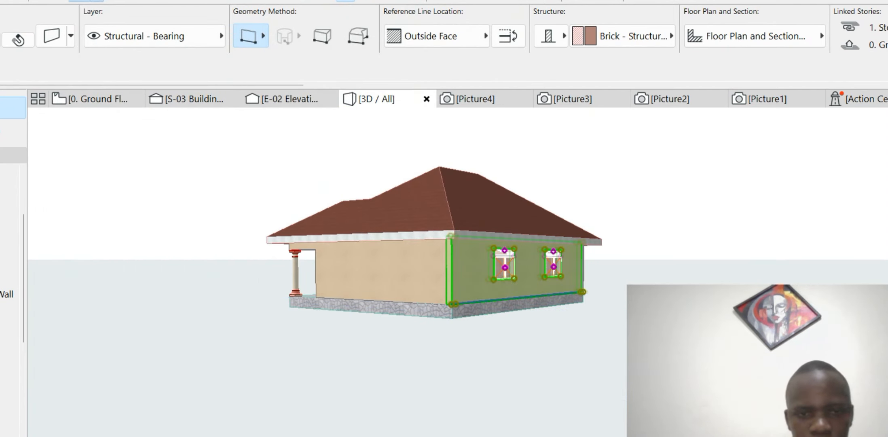
shift+middle_drag(259, 295, 397, 281)
- Orbit, pan and zoom onto the stucco front wall with two small windows between the porches
scroll(397, 282, down, 1)
scroll(506, 220, up, 5)
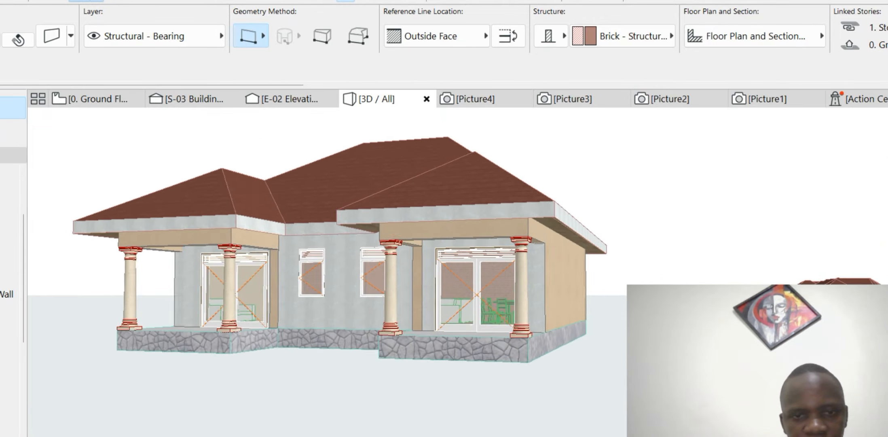
mouse_move(407, 267)
shift+middle_down()
mouse_move(392, 253)
mouse_move(401, 267)
shift+middle_up()
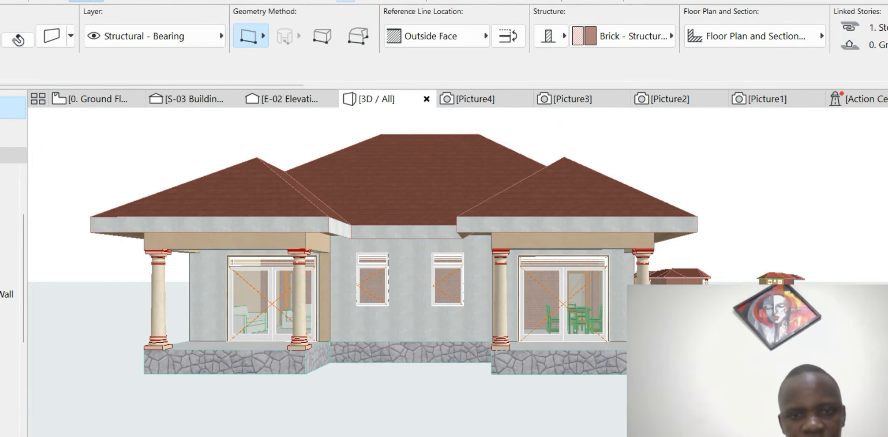
scroll(496, 282, up, 2)
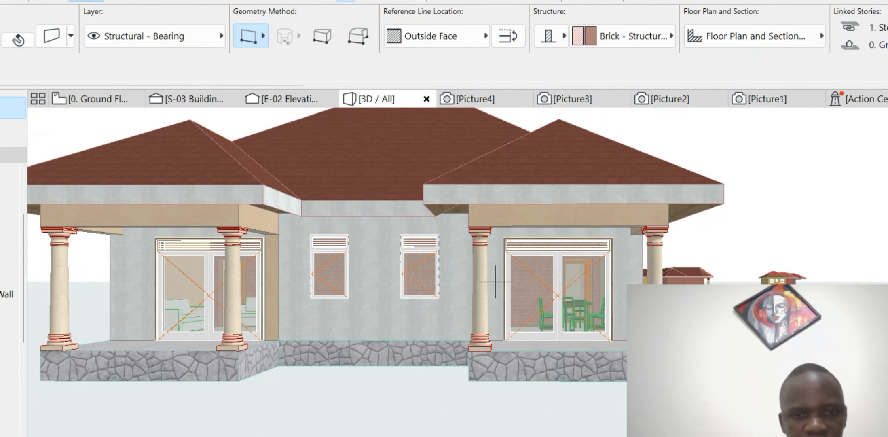
scroll(495, 281, down, 2)
scroll(333, 279, up, 3)
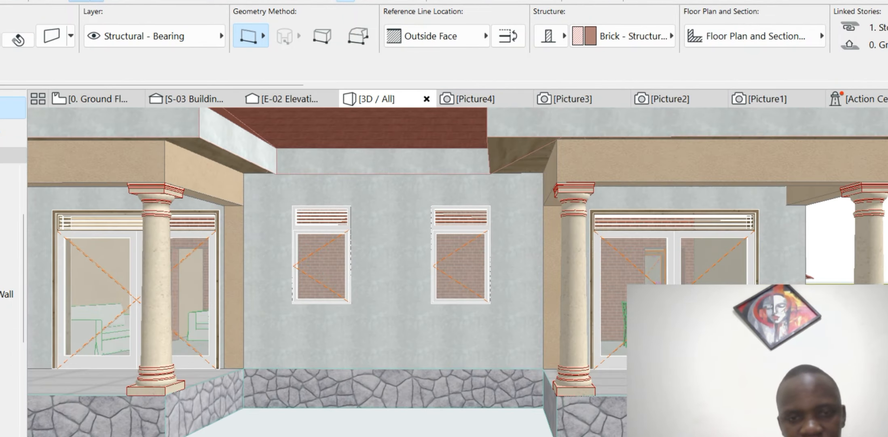
scroll(496, 281, down, 2)
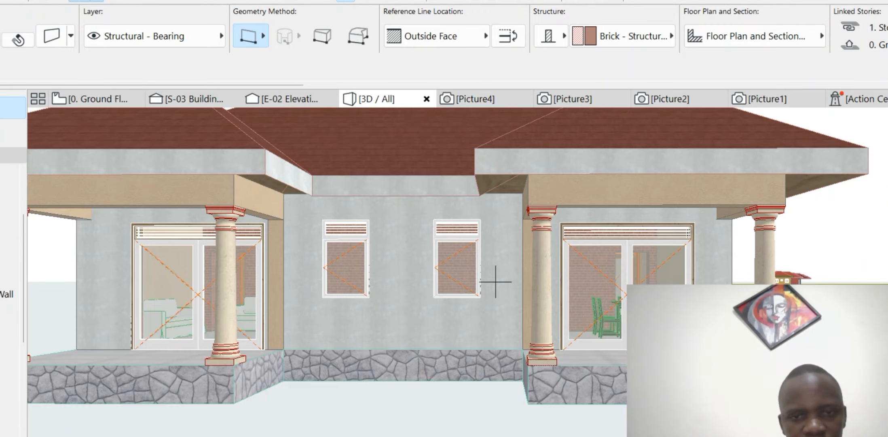
scroll(495, 282, down, 3)
scroll(495, 282, down, 3)
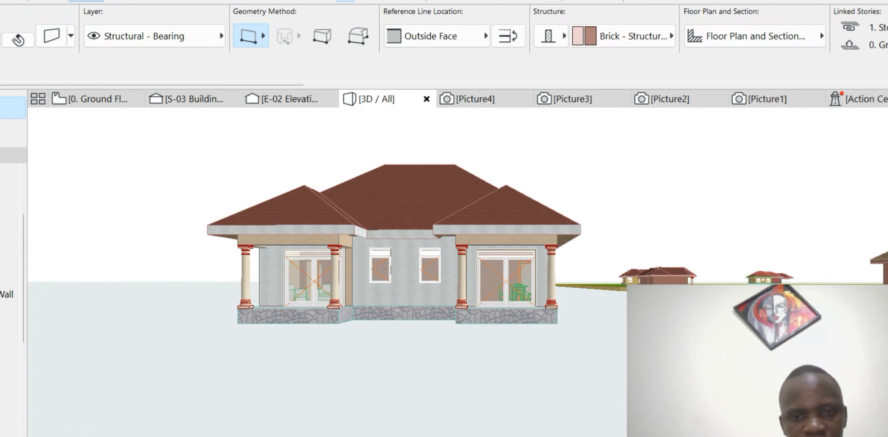
middle_drag(495, 282, 425, 344)
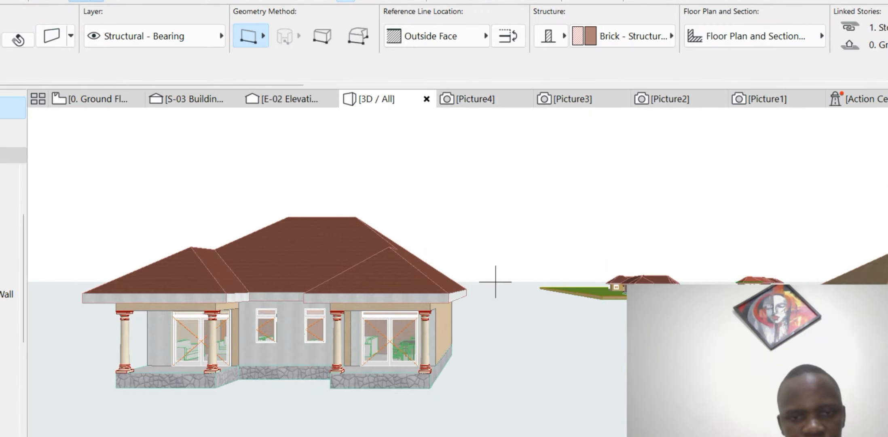
scroll(495, 282, up, 5)
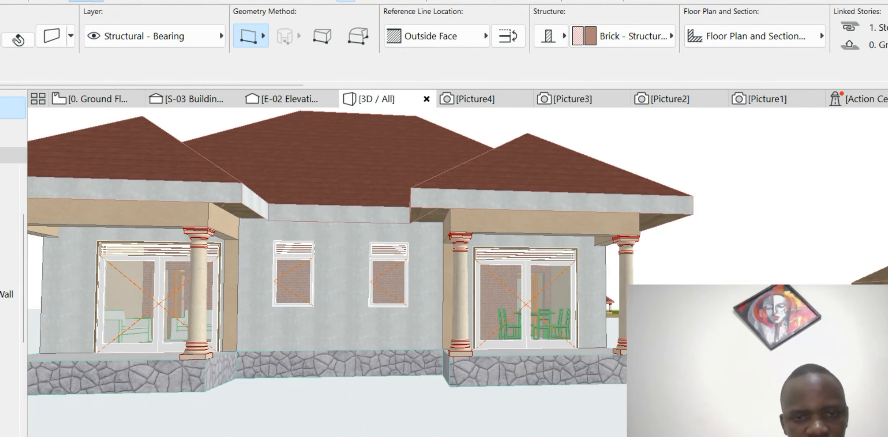
scroll(496, 282, up, 3)
shift+click(495, 282)
key(Escape)
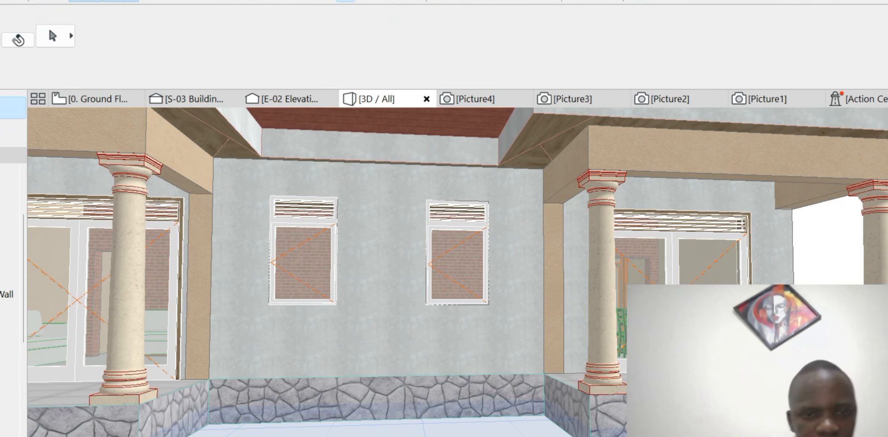
- Open the left front window's settings and try Paint - Golden Beige on its outside frame
click(303, 256)
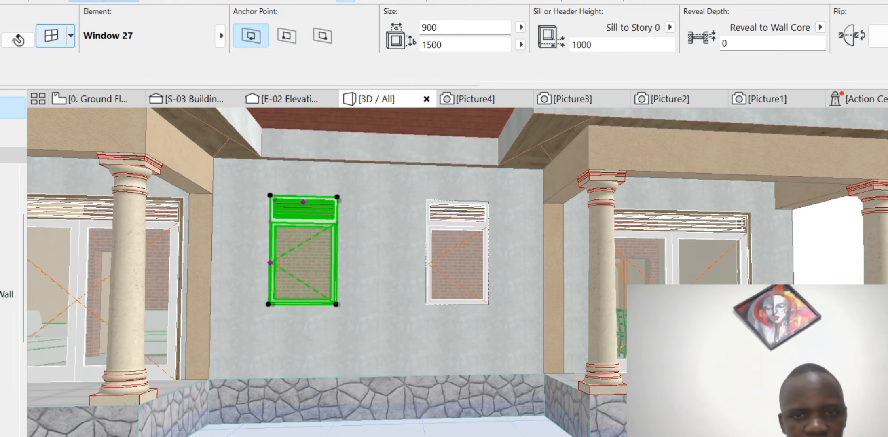
click(52, 35)
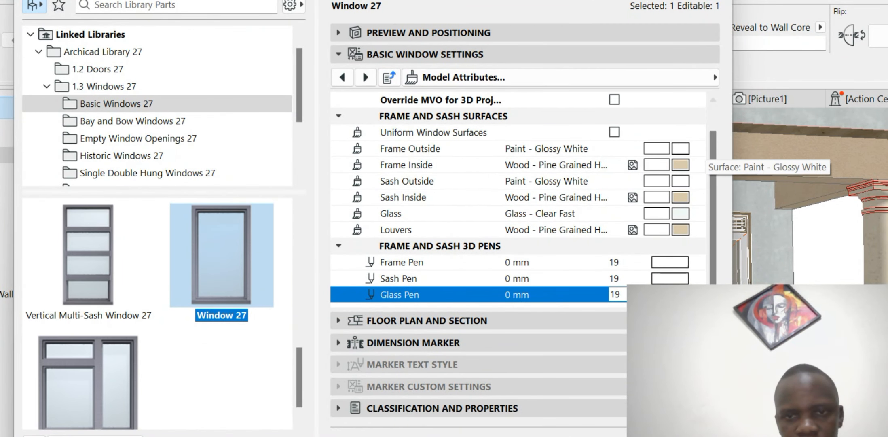
click(682, 149)
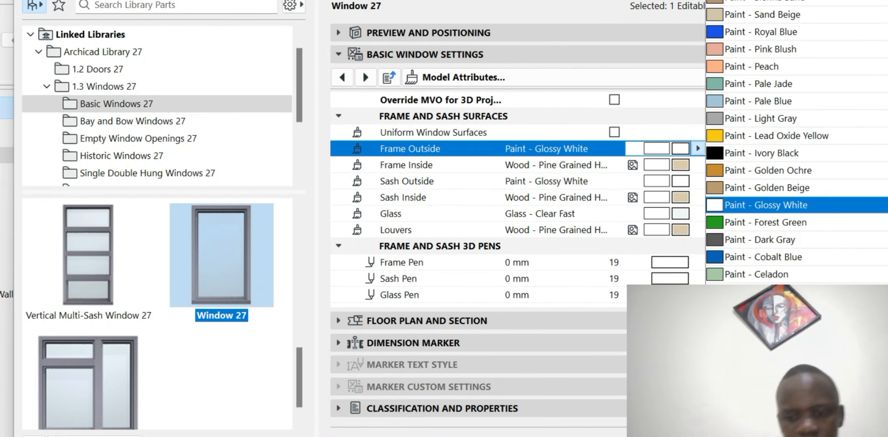
scroll(797, 142, down, 1)
scroll(796, 142, up, 3)
scroll(797, 142, down, 1)
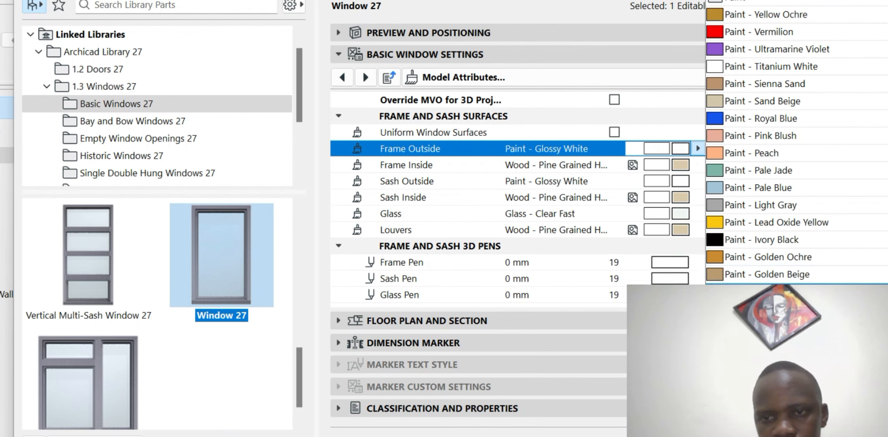
click(768, 274)
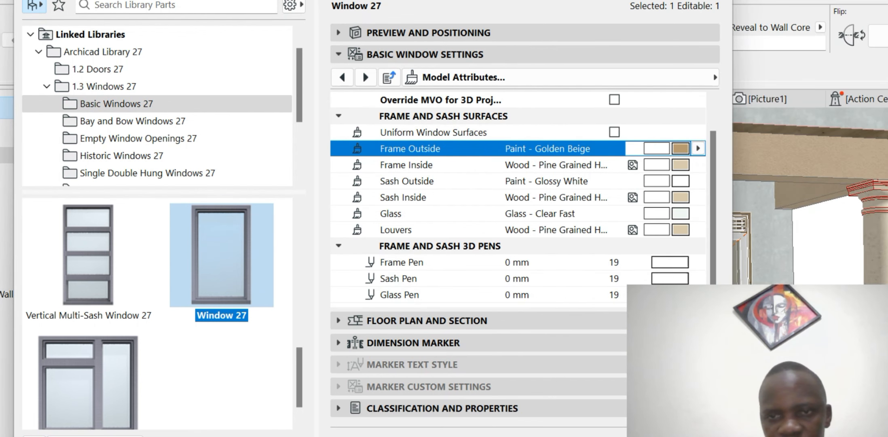
click(698, 148)
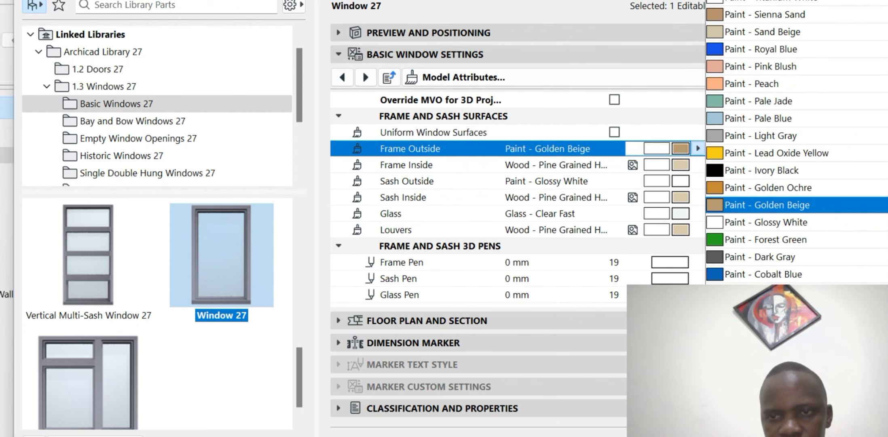
scroll(768, 258, up, 5)
scroll(768, 274, down, 4)
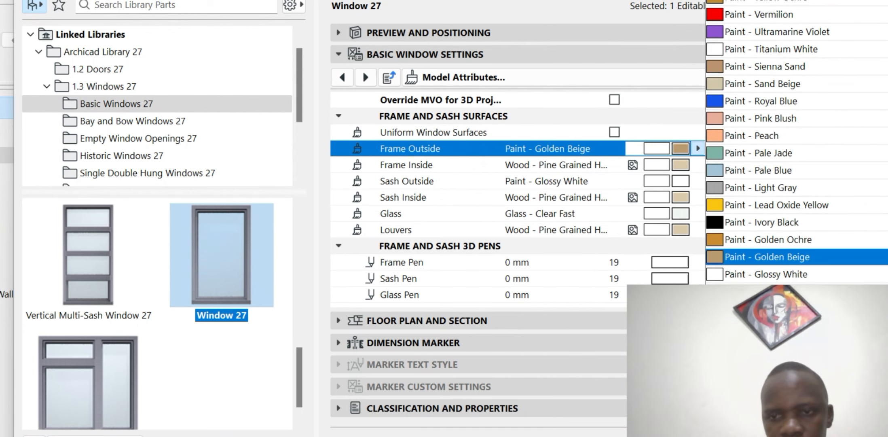
click(769, 367)
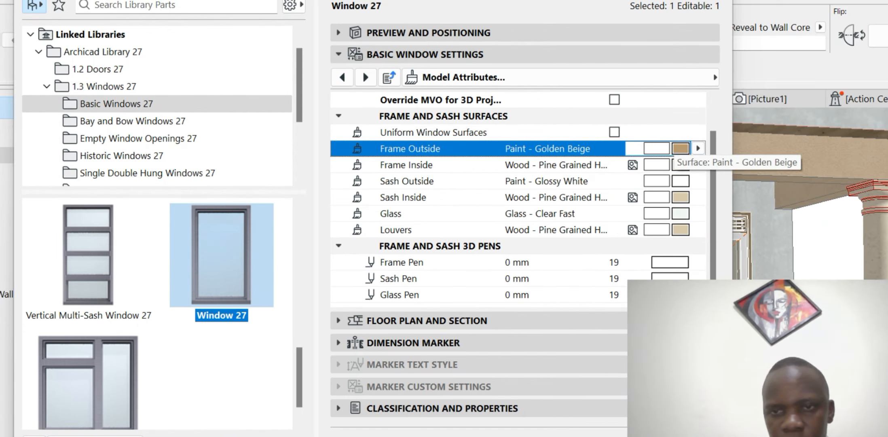
- Change the window's outside frame surface to Paint - Bordeaux
click(698, 148)
scroll(769, 162, down, 8)
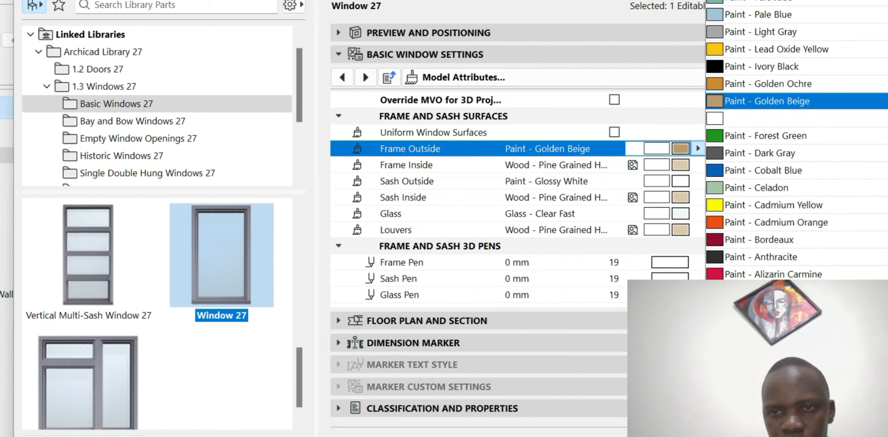
scroll(768, 84, up, 1)
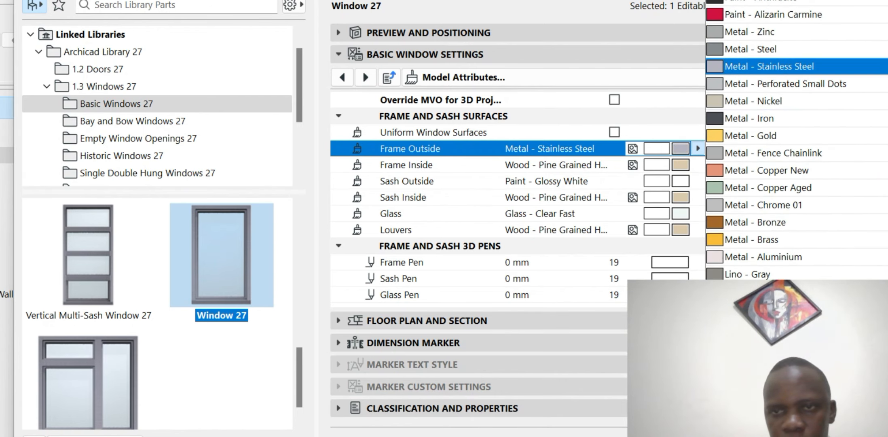
scroll(768, 49, up, 1)
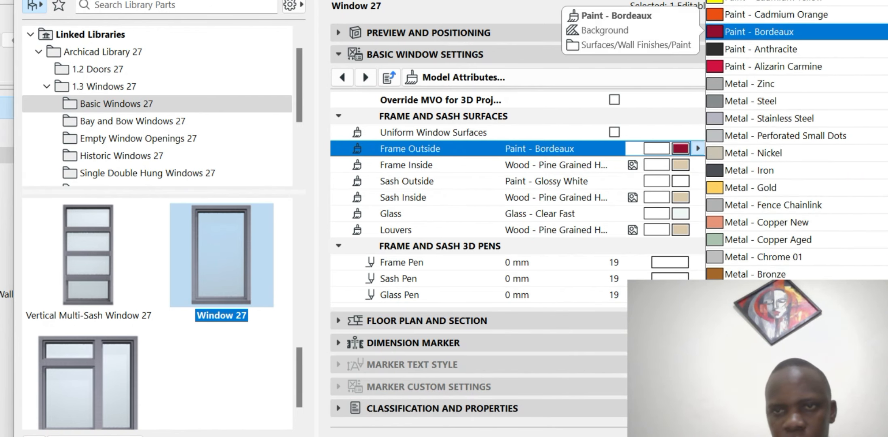
click(760, 31)
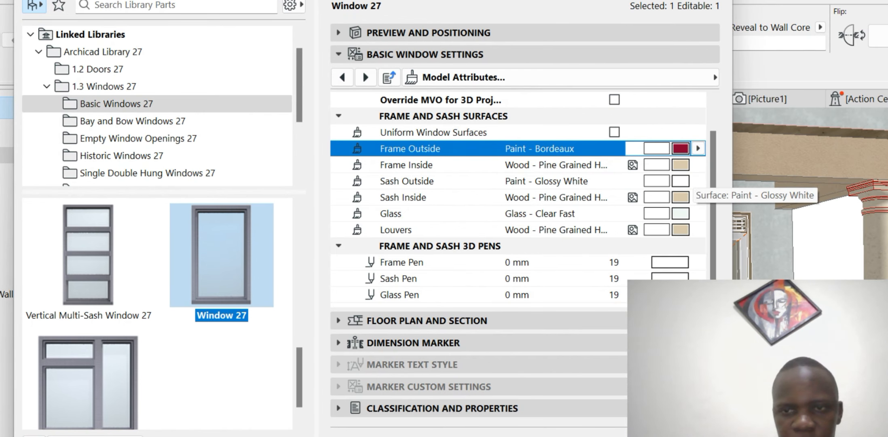
- Set the outside sash surface to Paint - Bordeaux and confirm the window settings
click(686, 182)
scroll(760, 171, down, 10)
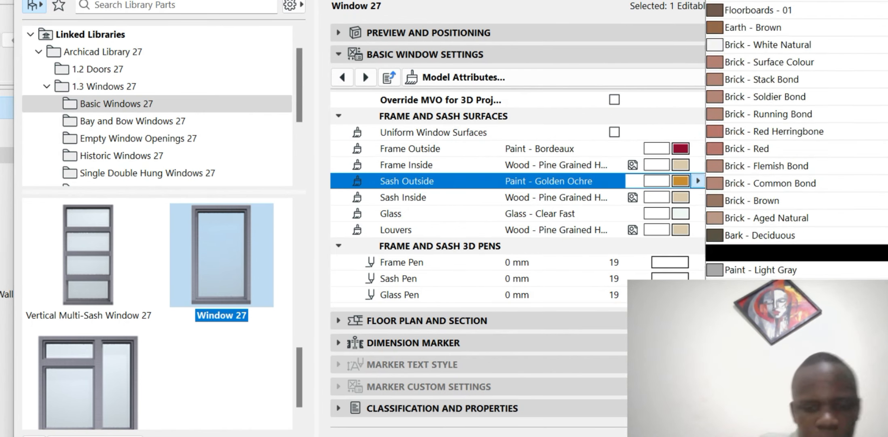
text(o)
key(Return)
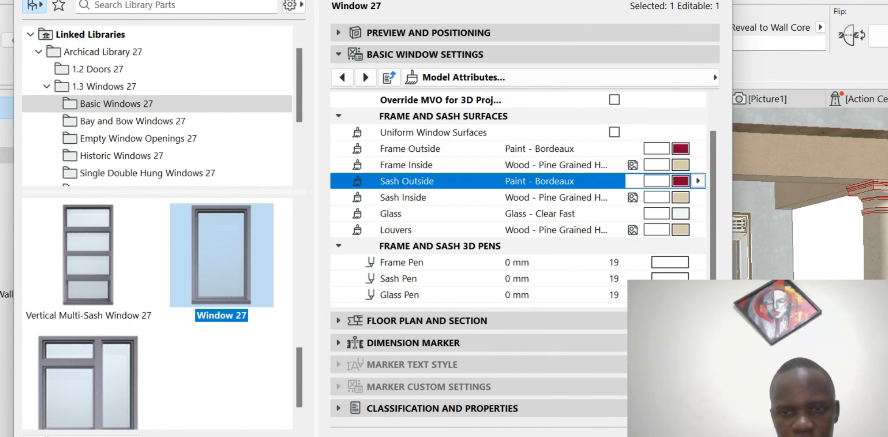
key(Return)
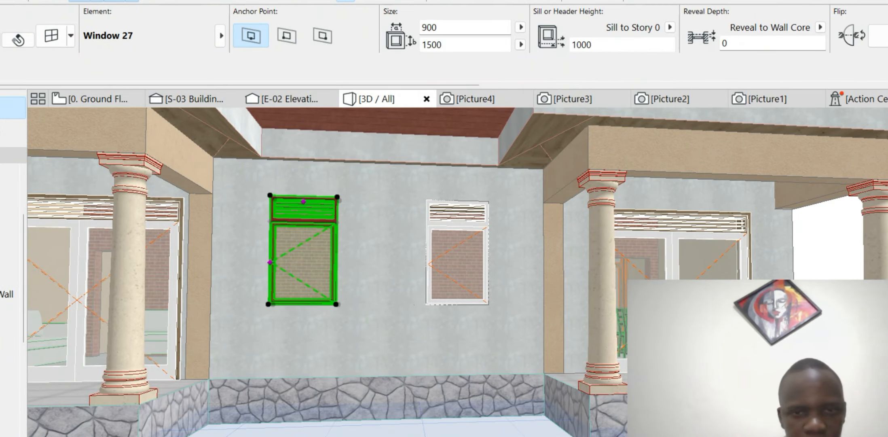
scroll(258, 168, down, 6)
key(Escape)
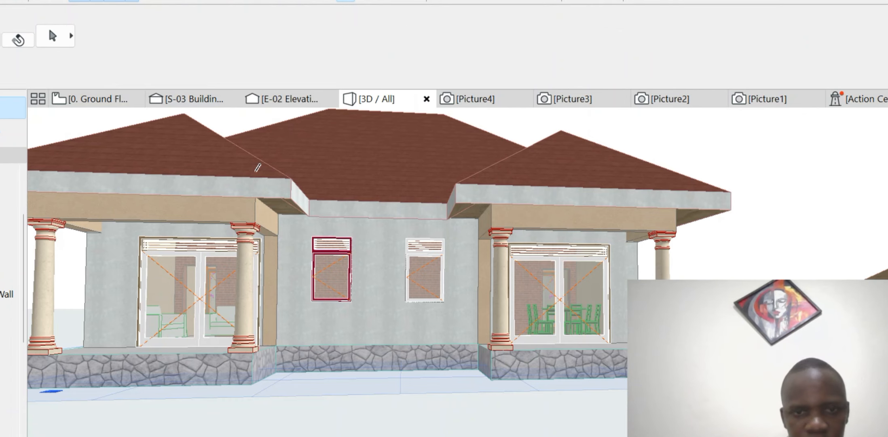
scroll(257, 168, down, 4)
scroll(257, 168, up, 3)
scroll(258, 168, down, 2)
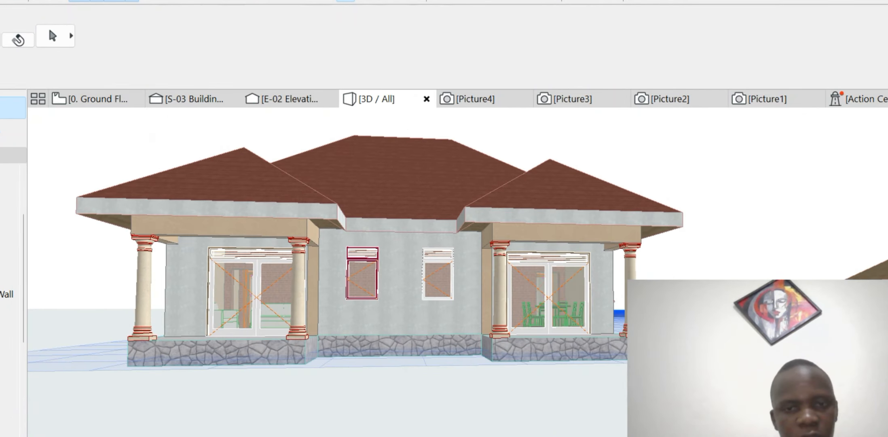
scroll(257, 167, up, 1)
scroll(400, 253, up, 1)
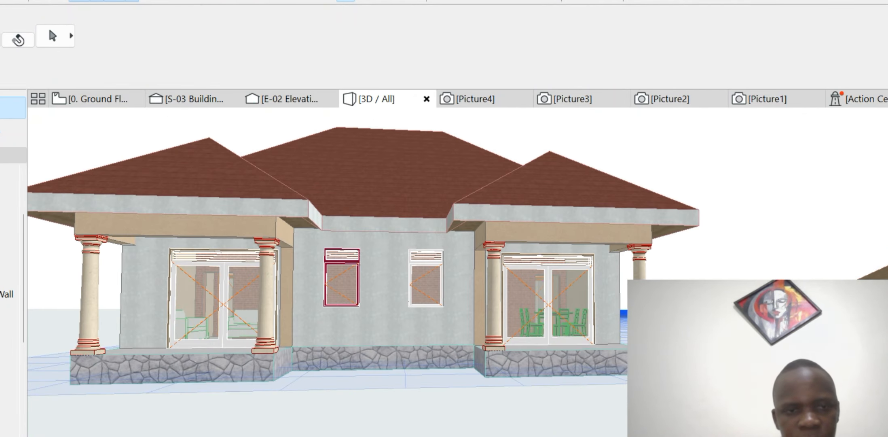
scroll(412, 253, down, 1)
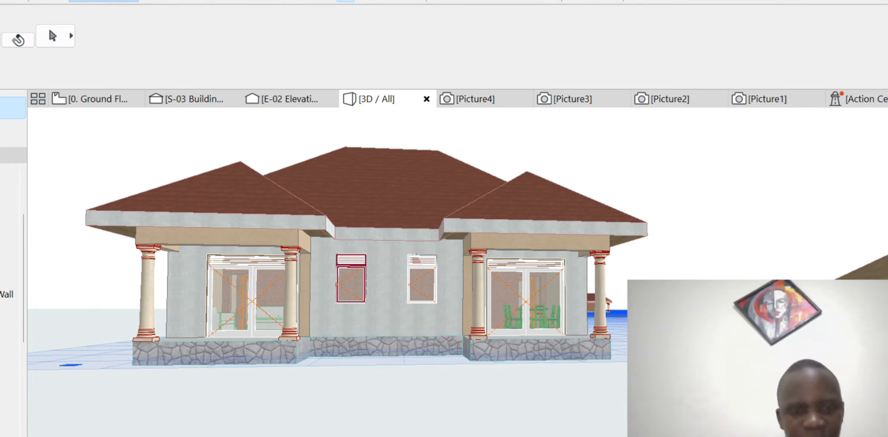
scroll(206, 301, down, 2)
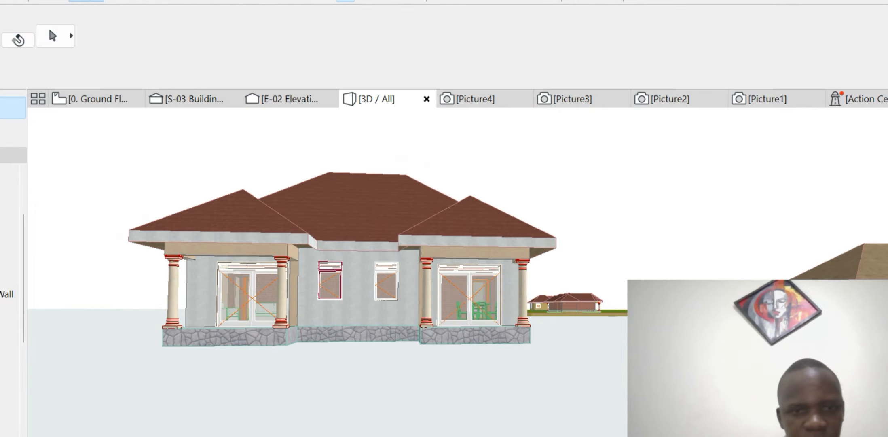
scroll(194, 312, down, 3)
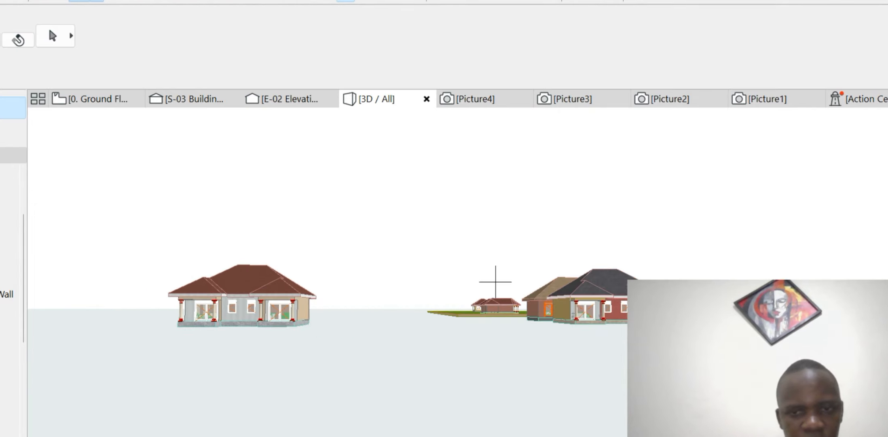
shift+middle_drag(496, 282, 439, 293)
scroll(495, 282, up, 2)
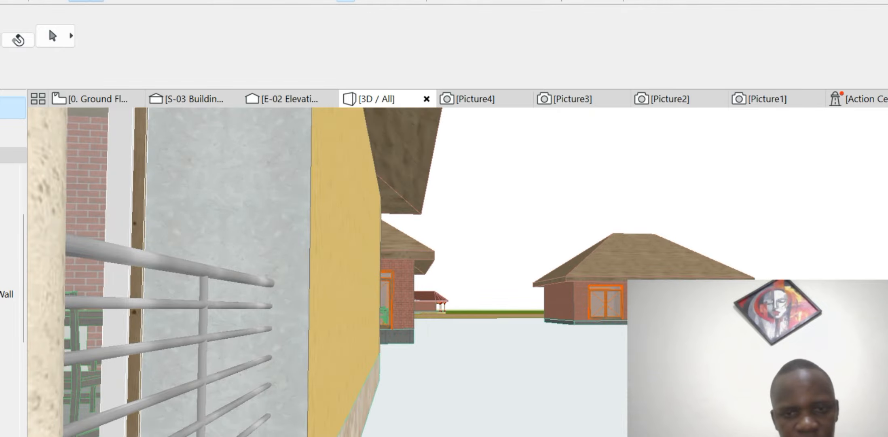
scroll(495, 282, down, 2)
scroll(496, 282, up, 3)
scroll(437, 310, up, 3)
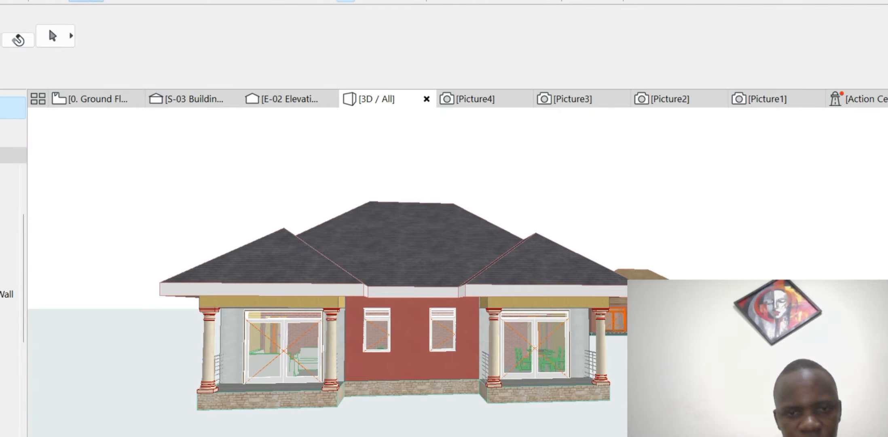
scroll(495, 310, down, 5)
scroll(505, 310, up, 3)
scroll(495, 282, up, 3)
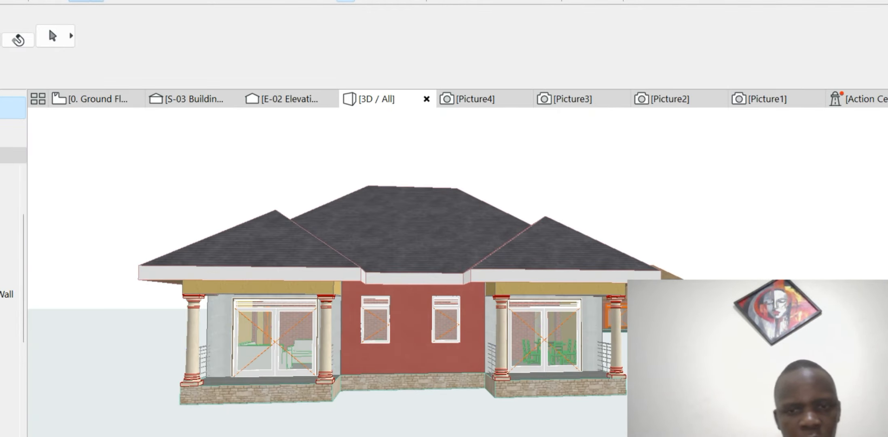
scroll(495, 282, down, 2)
scroll(496, 281, down, 5)
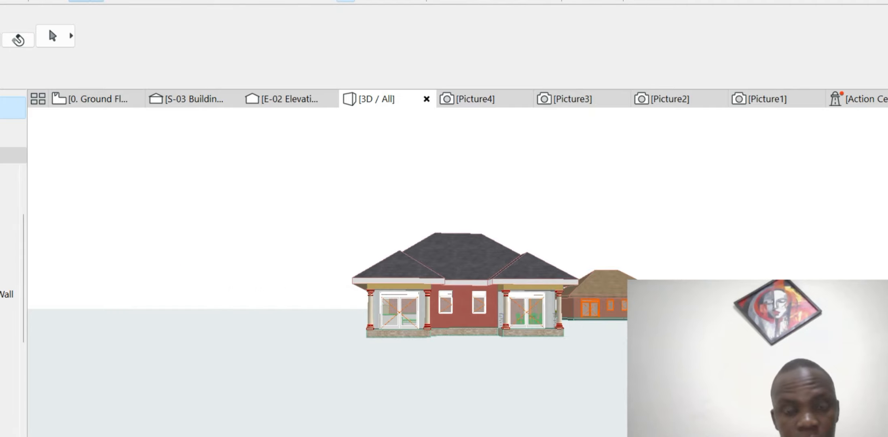
scroll(495, 282, up, 5)
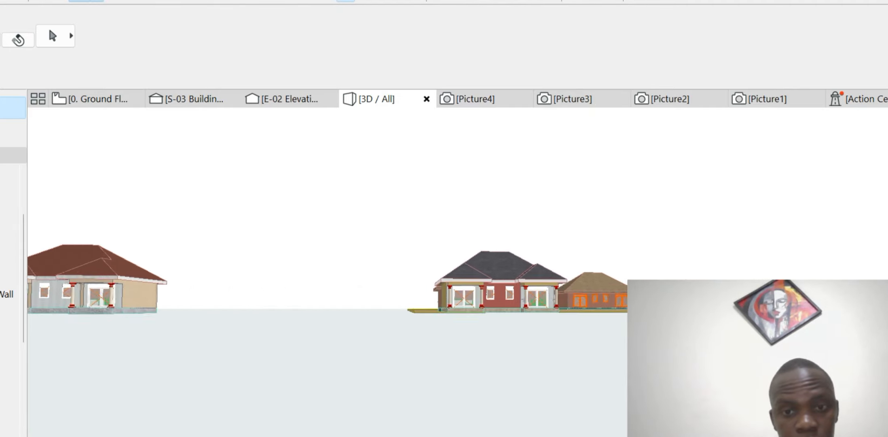
scroll(495, 281, up, 2)
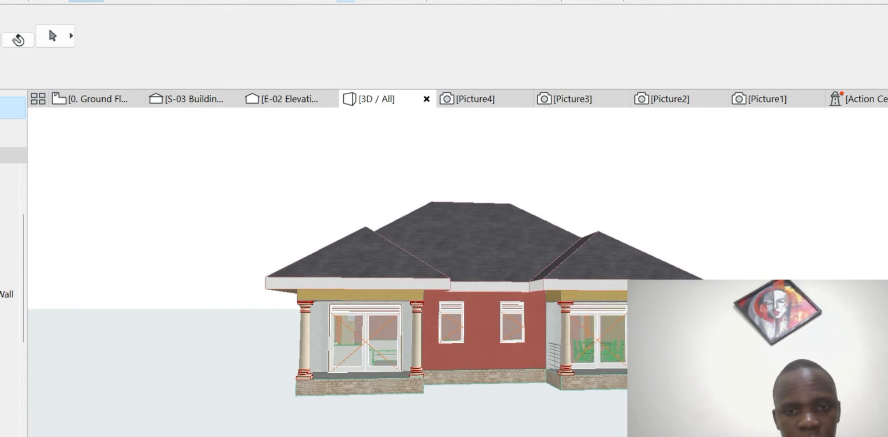
scroll(496, 282, down, 4)
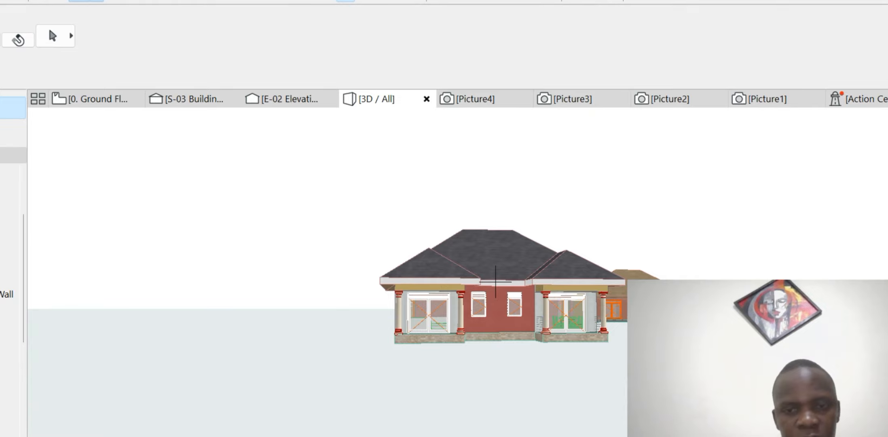
scroll(495, 282, down, 2)
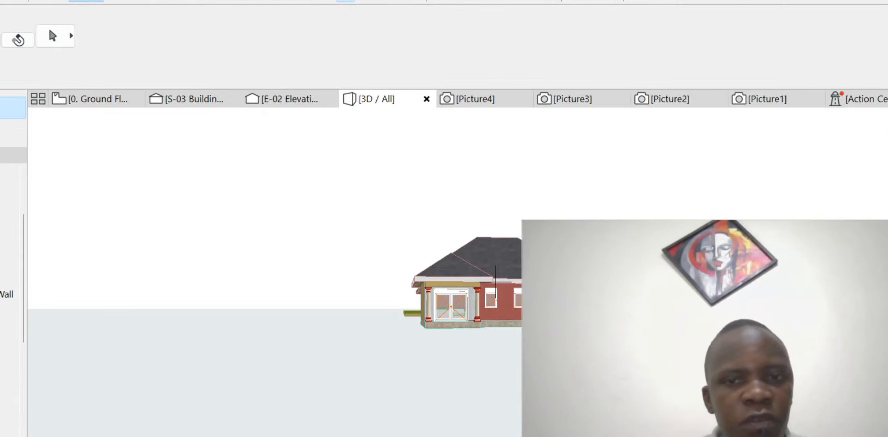
shift+middle_drag(444, 299, 299, 299)
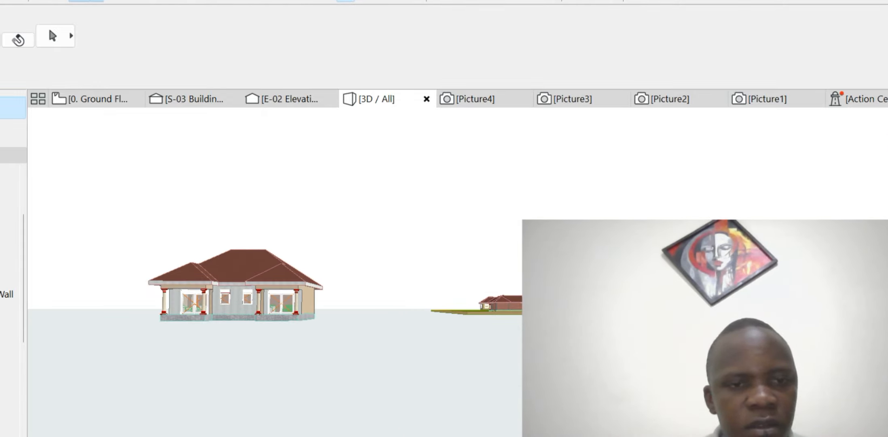
shift+middle_drag(496, 281, 566, 283)
shift+middle_drag(496, 282, 567, 283)
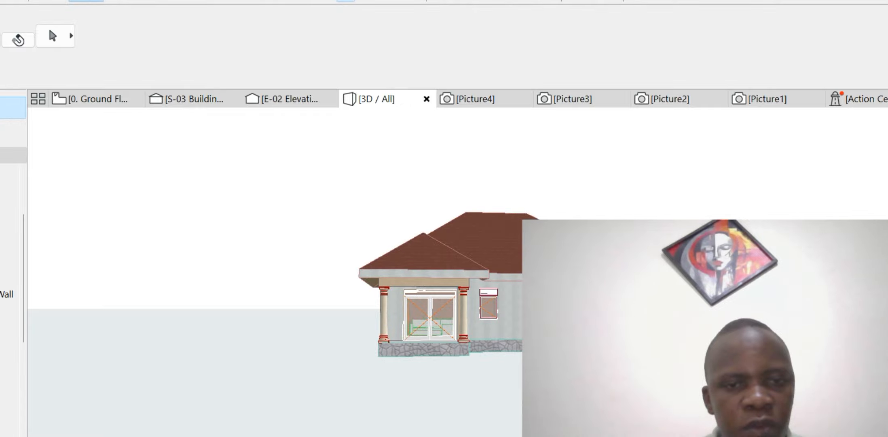
shift+middle_drag(495, 282, 558, 283)
scroll(496, 282, down, 3)
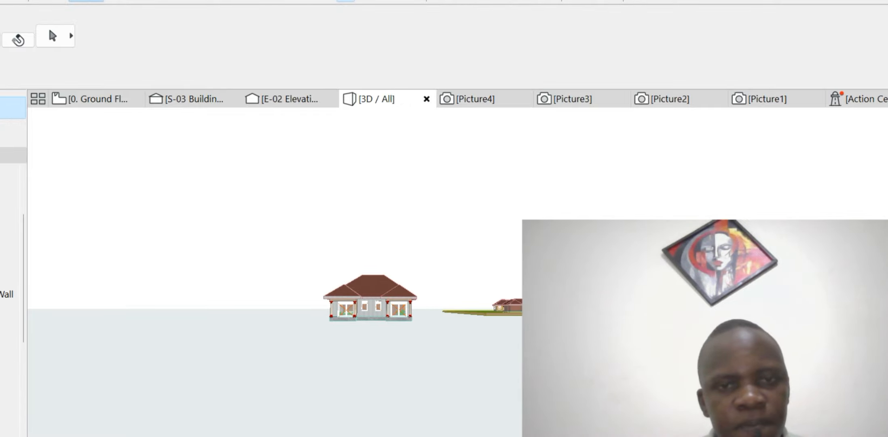
scroll(496, 282, up, 3)
scroll(495, 281, down, 3)
scroll(495, 282, up, 2)
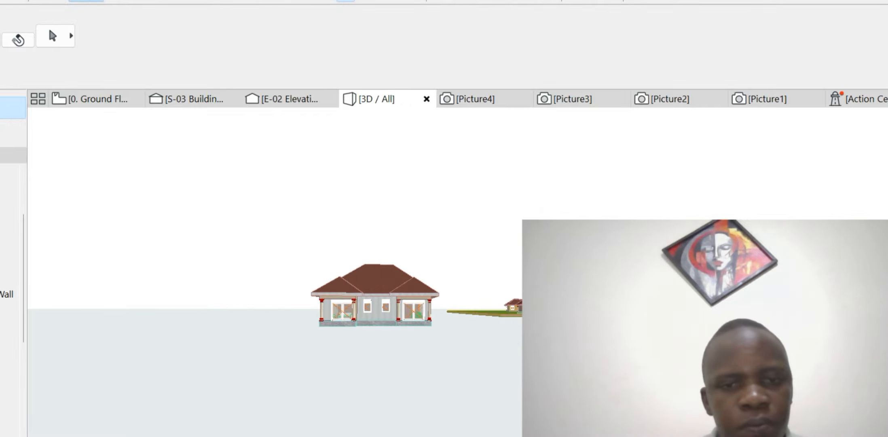